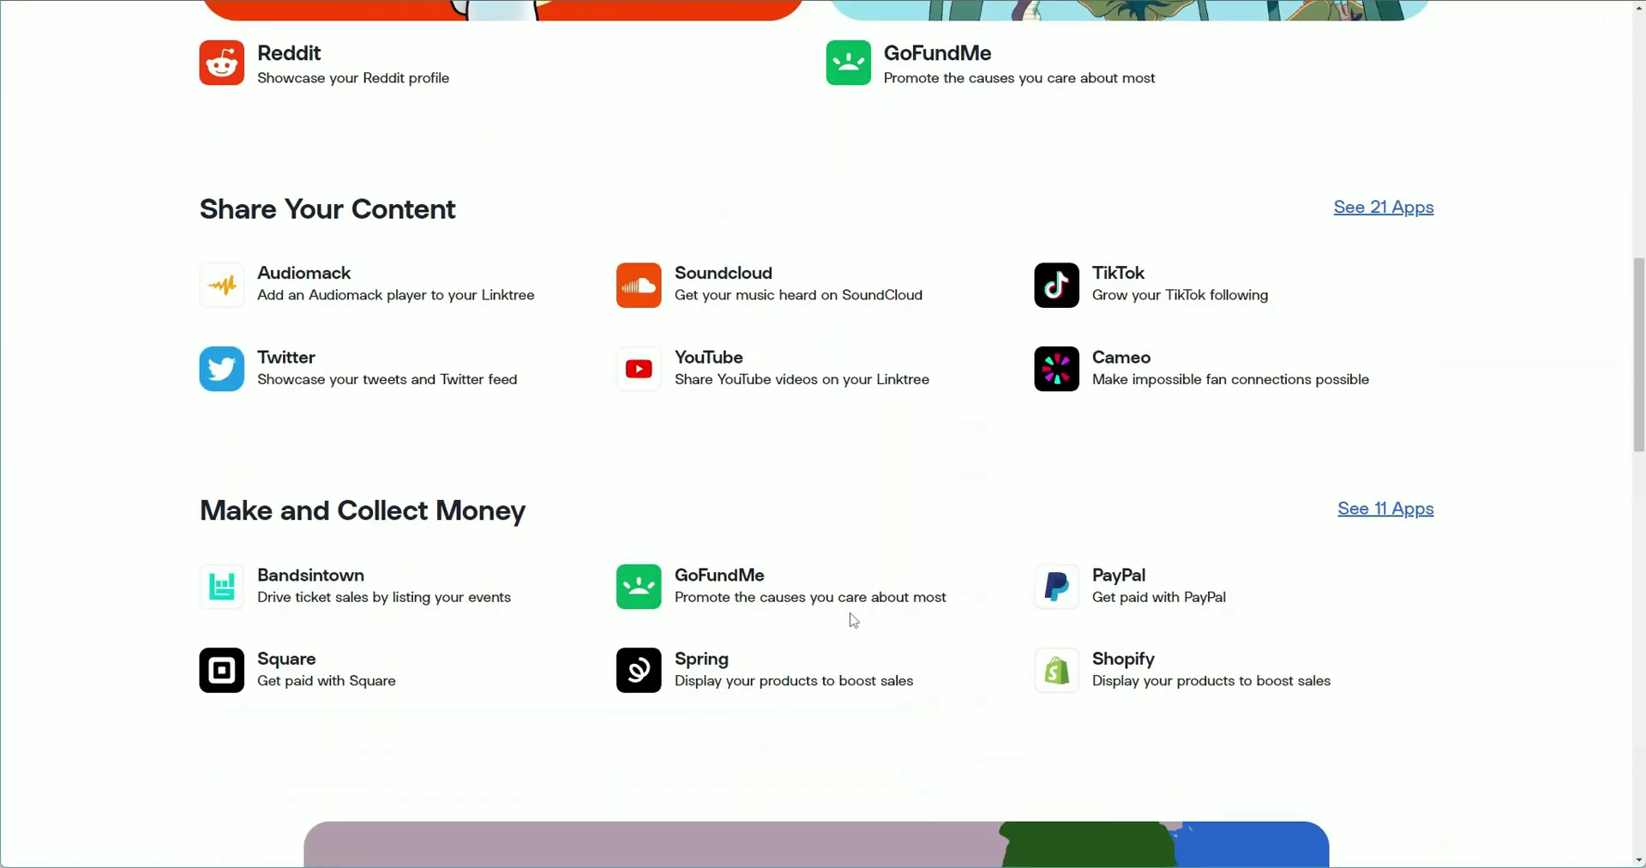
- Browse the Linktree app listings and the image results for "linktree template", previewing example bio page designs
scroll(859, 610, down, 1)
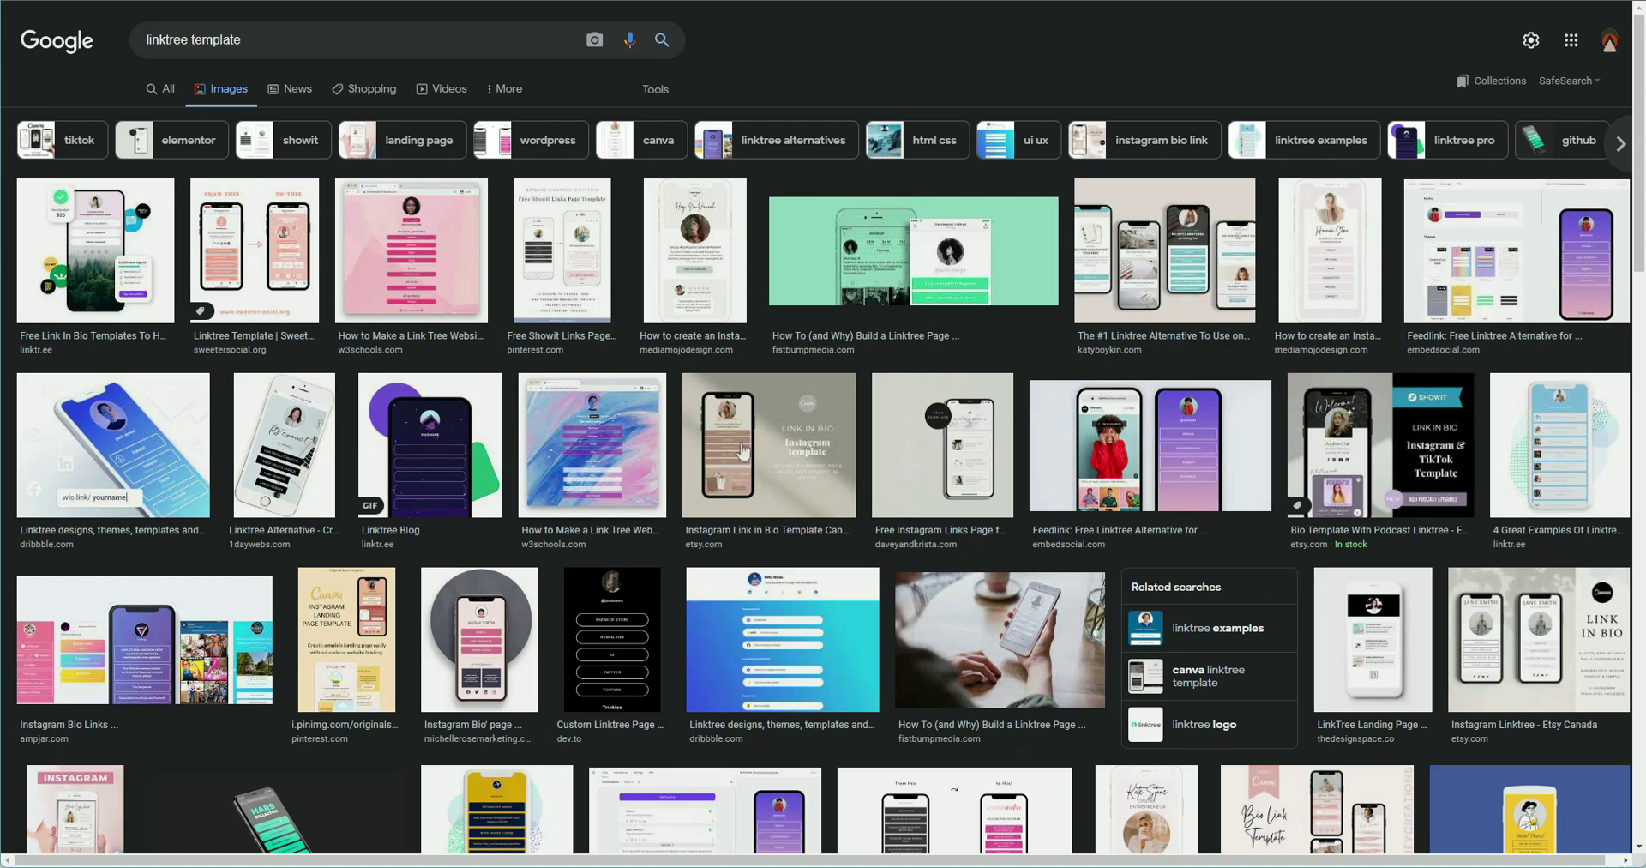
click(684, 262)
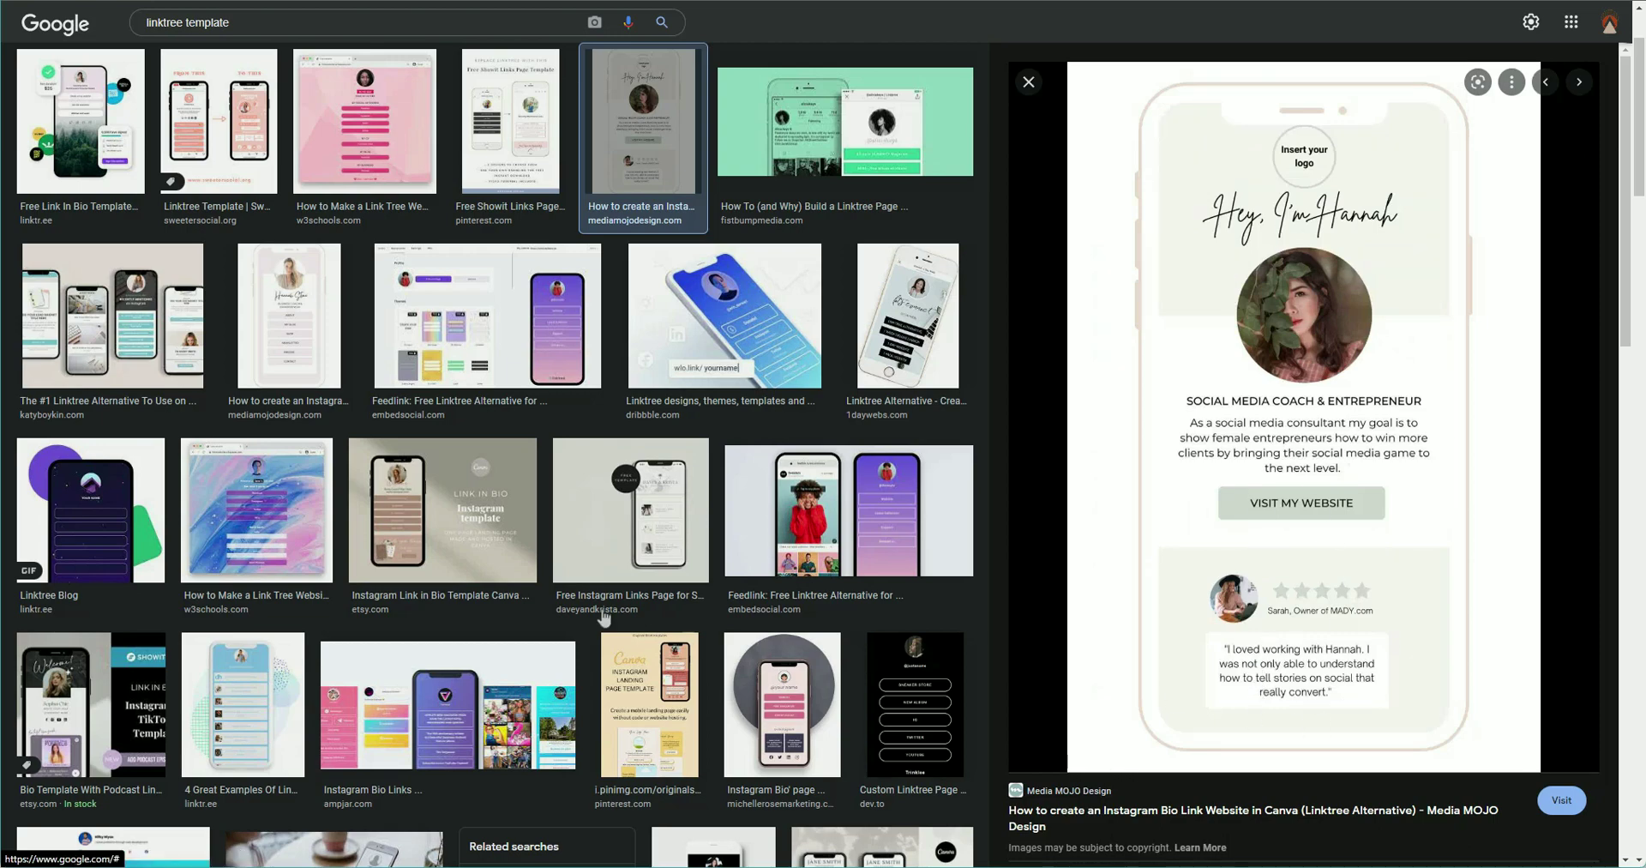
scroll(515, 592, down, 5)
click(856, 737)
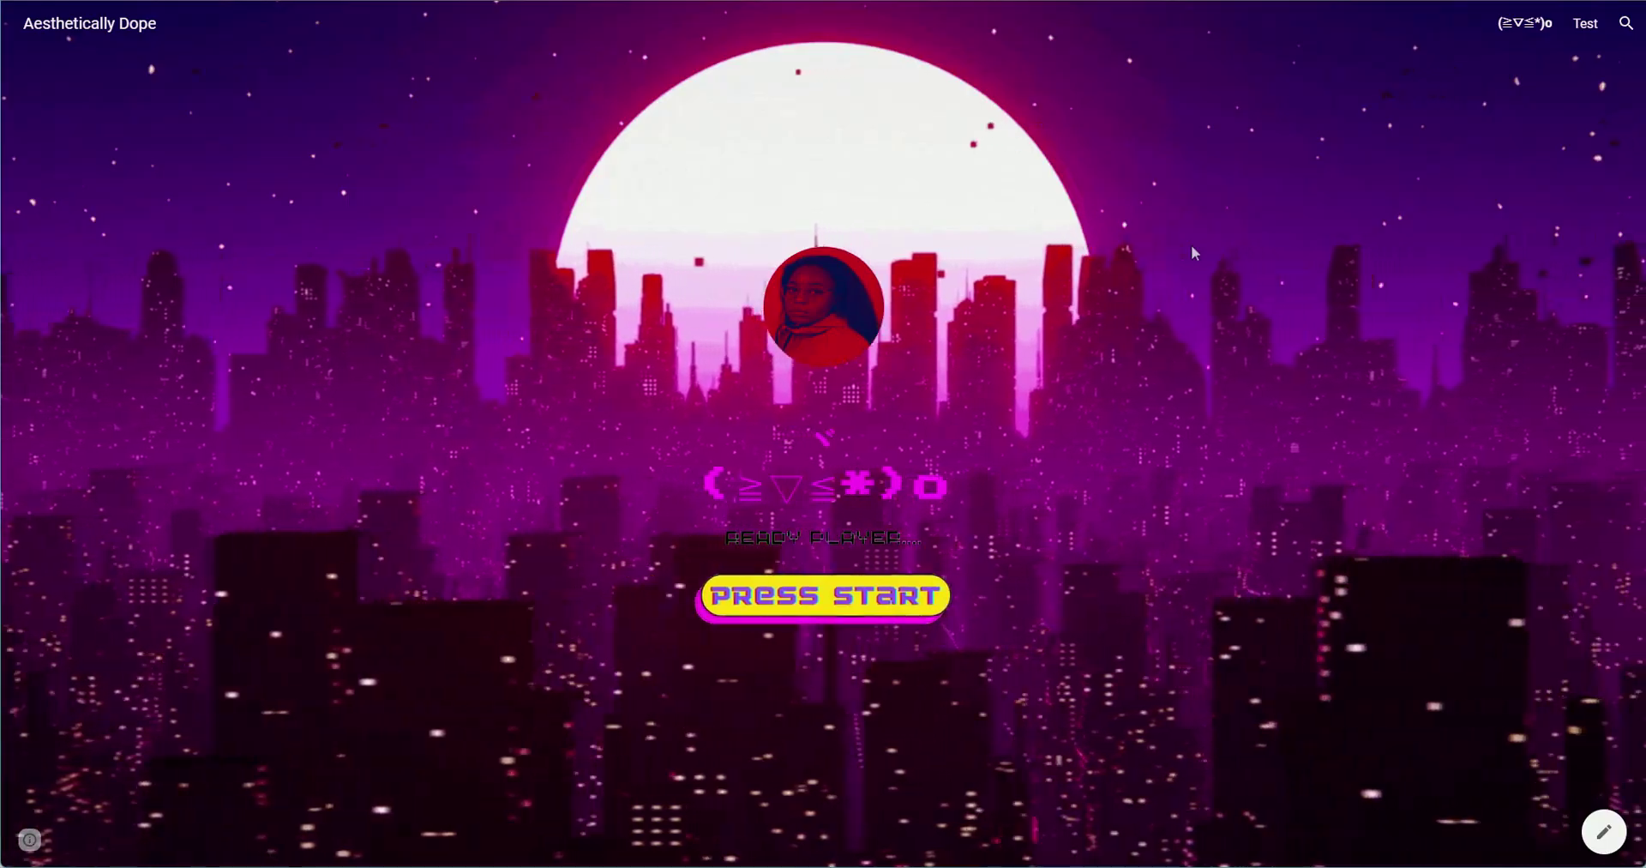
- Open the developer tools on the published page, and open the sharing options of the 500px × 500px profile picture design in Canva
key(ctrl+shift+i)
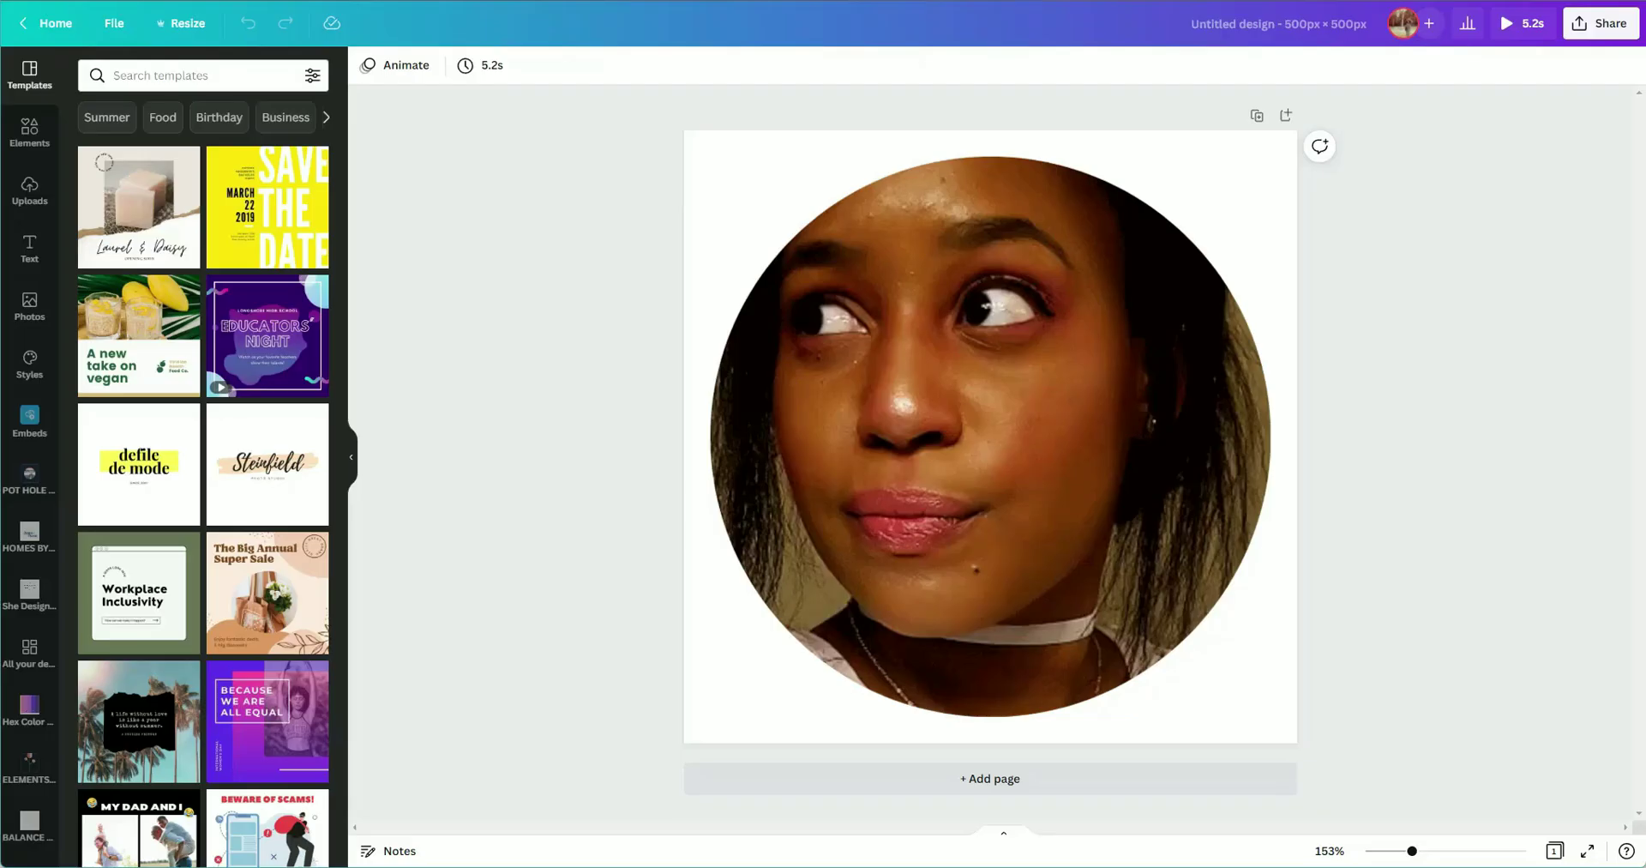
click(1600, 23)
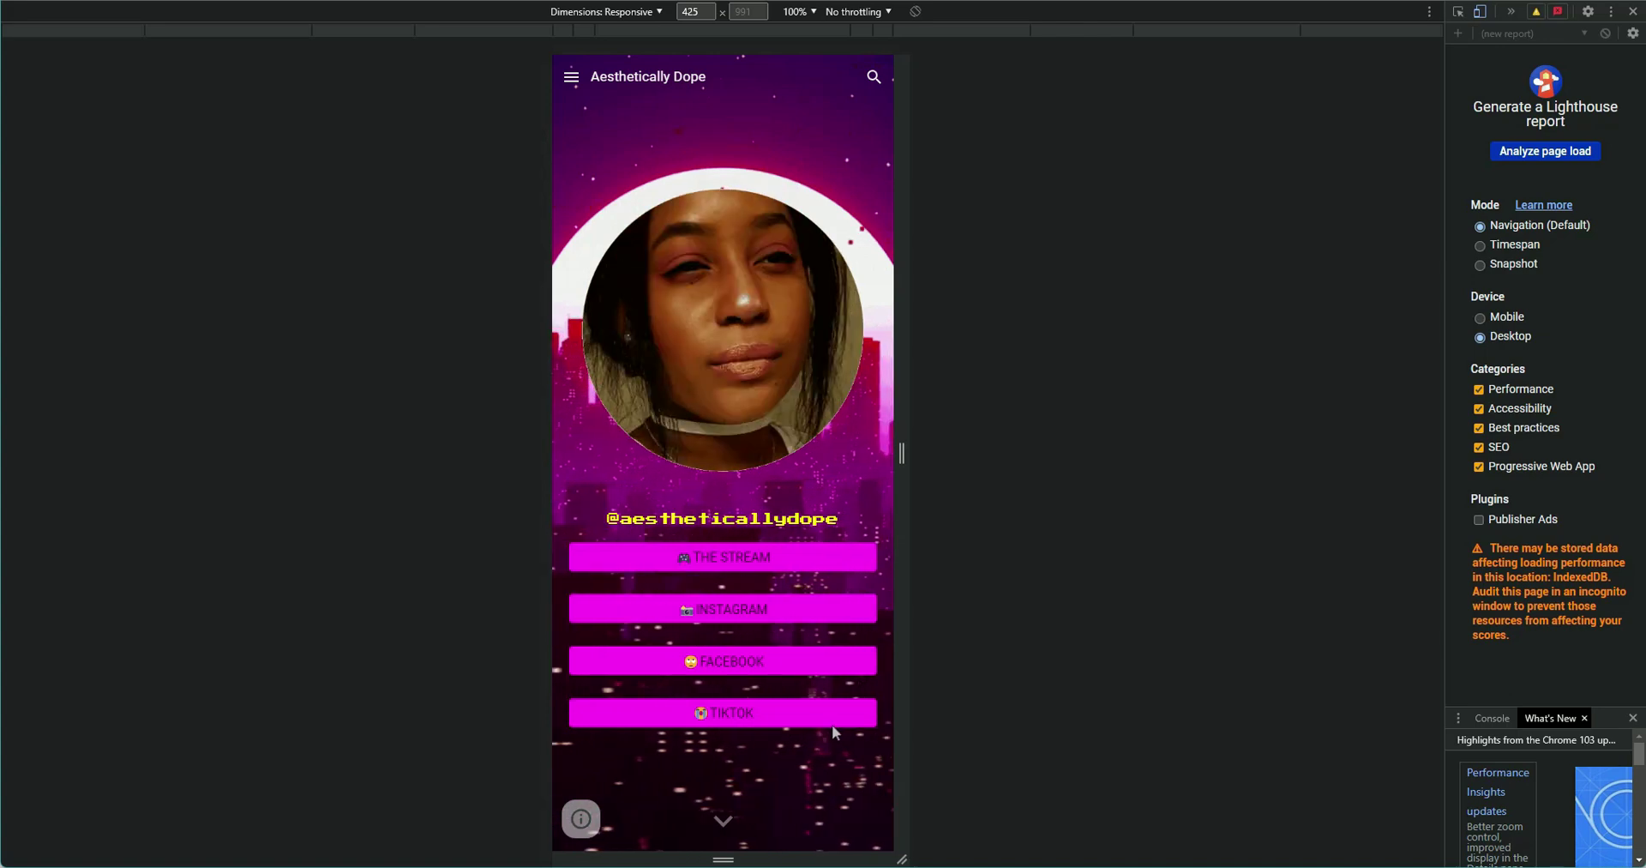
- In the mobile preview of the published social links page, flip through the image carousel and expand the "HI" section
scroll(789, 643, down, 10)
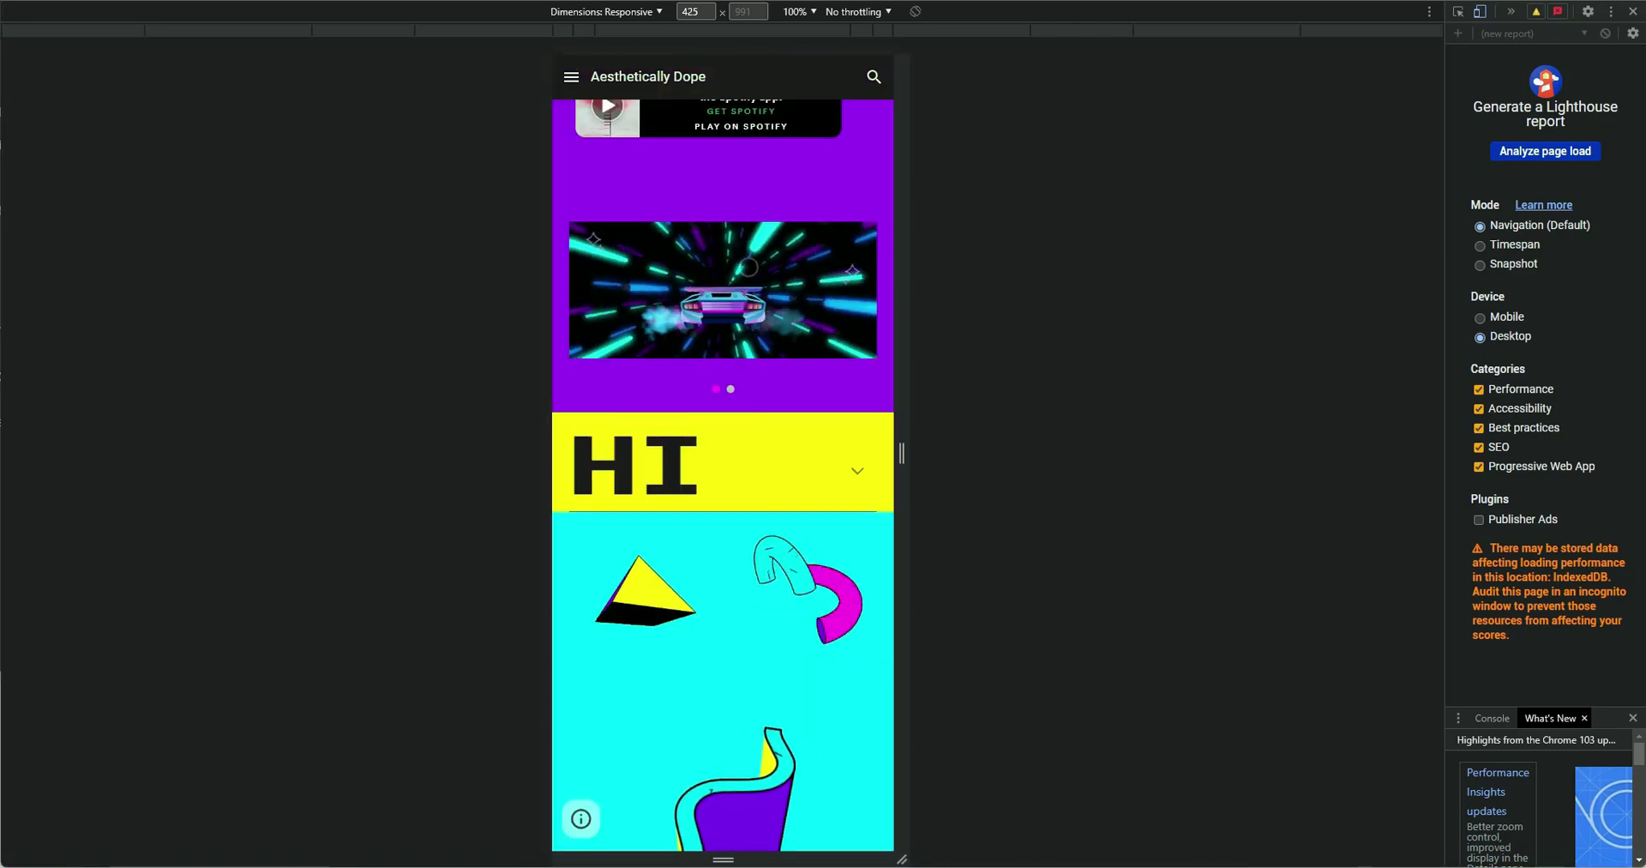
mouse_move(643, 289)
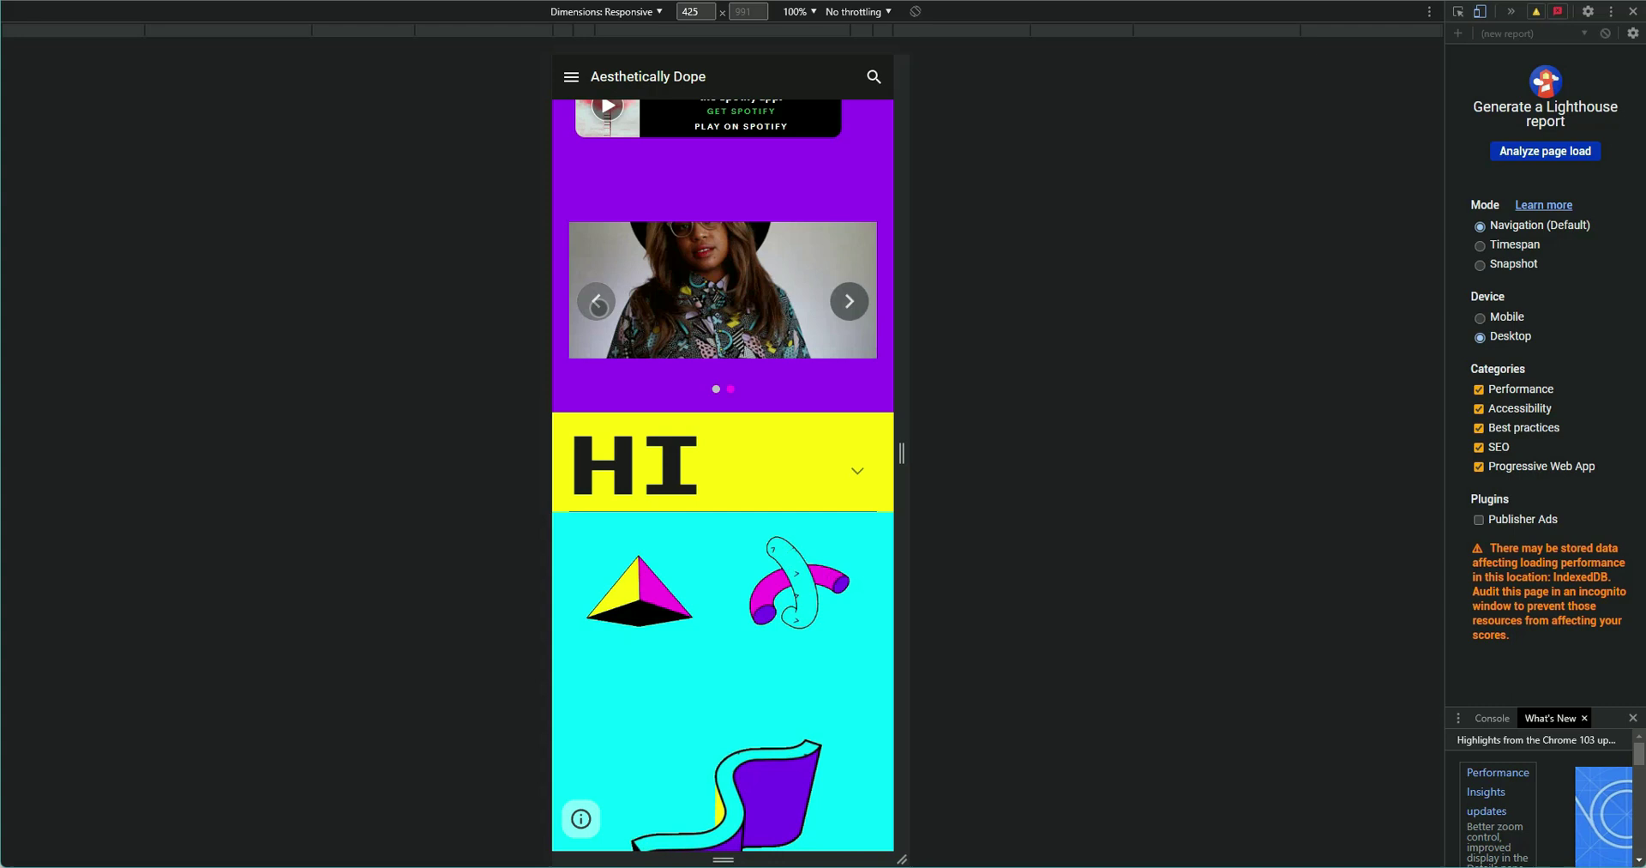
click(851, 304)
click(852, 304)
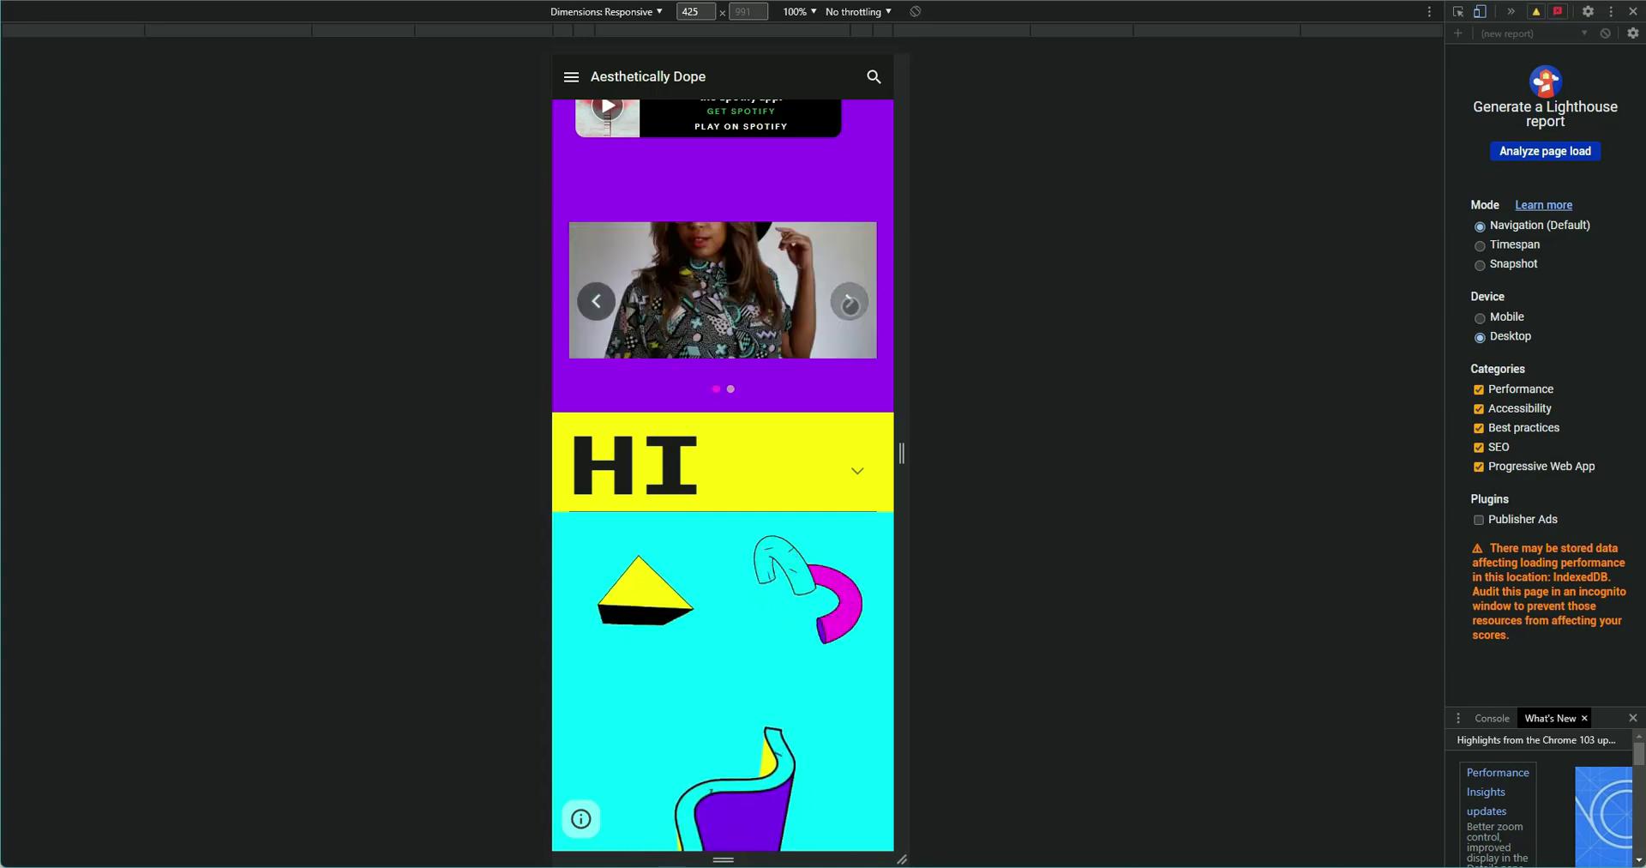
click(857, 473)
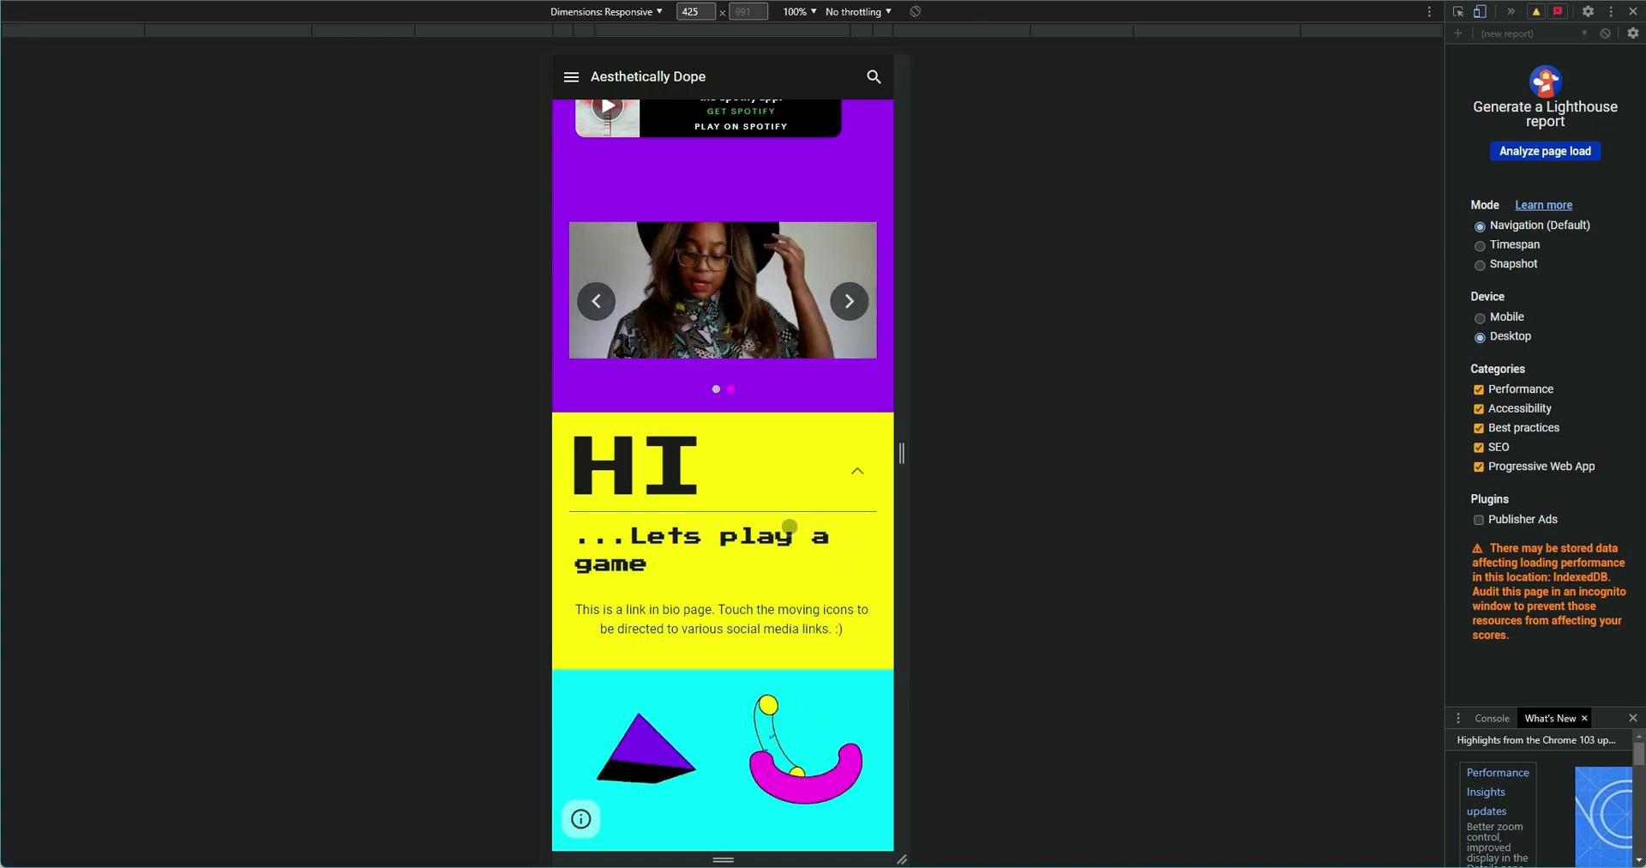
- Examine the animated icon section of the mobile preview, from the "HI" text down to the footer's social icons
scroll(790, 527, down, 6)
scroll(789, 526, down, 2)
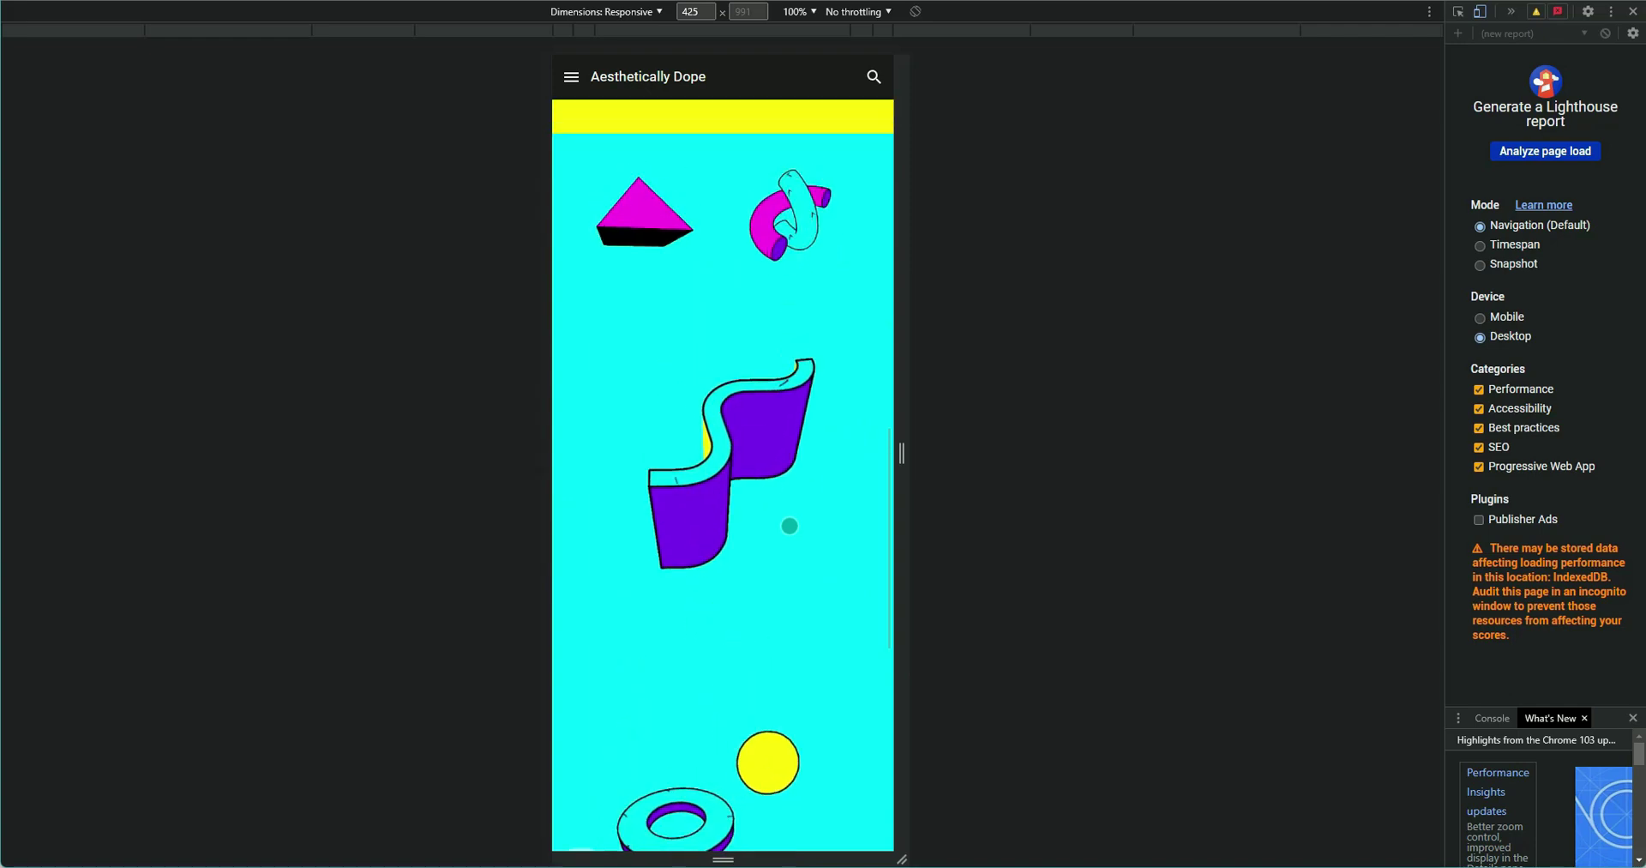
scroll(789, 526, down, 8)
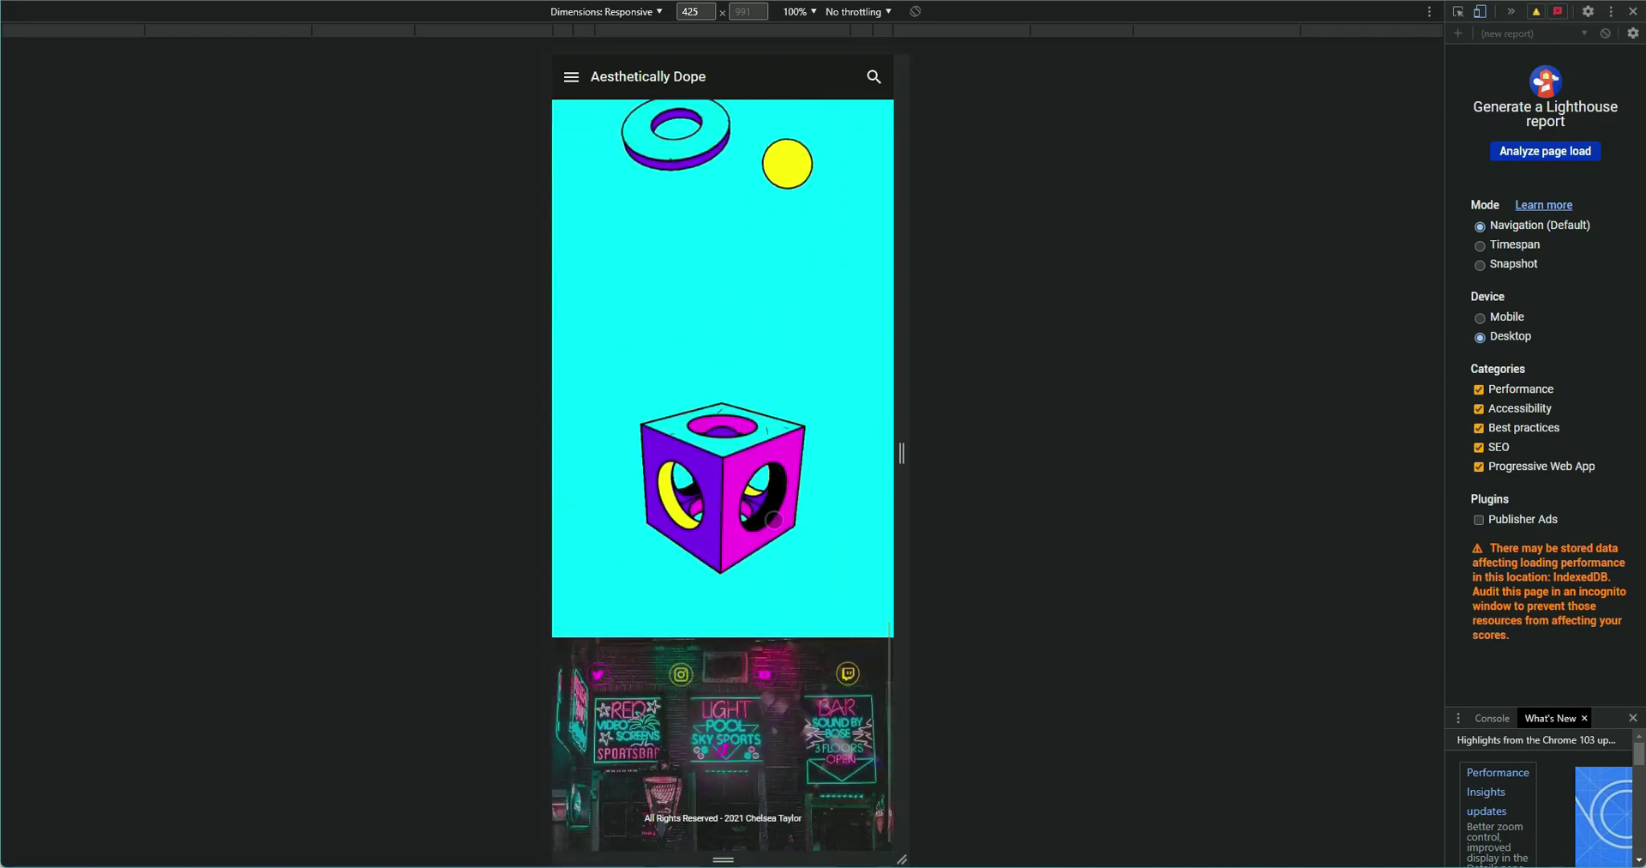
scroll(773, 519, up, 12)
scroll(760, 448, down, 5)
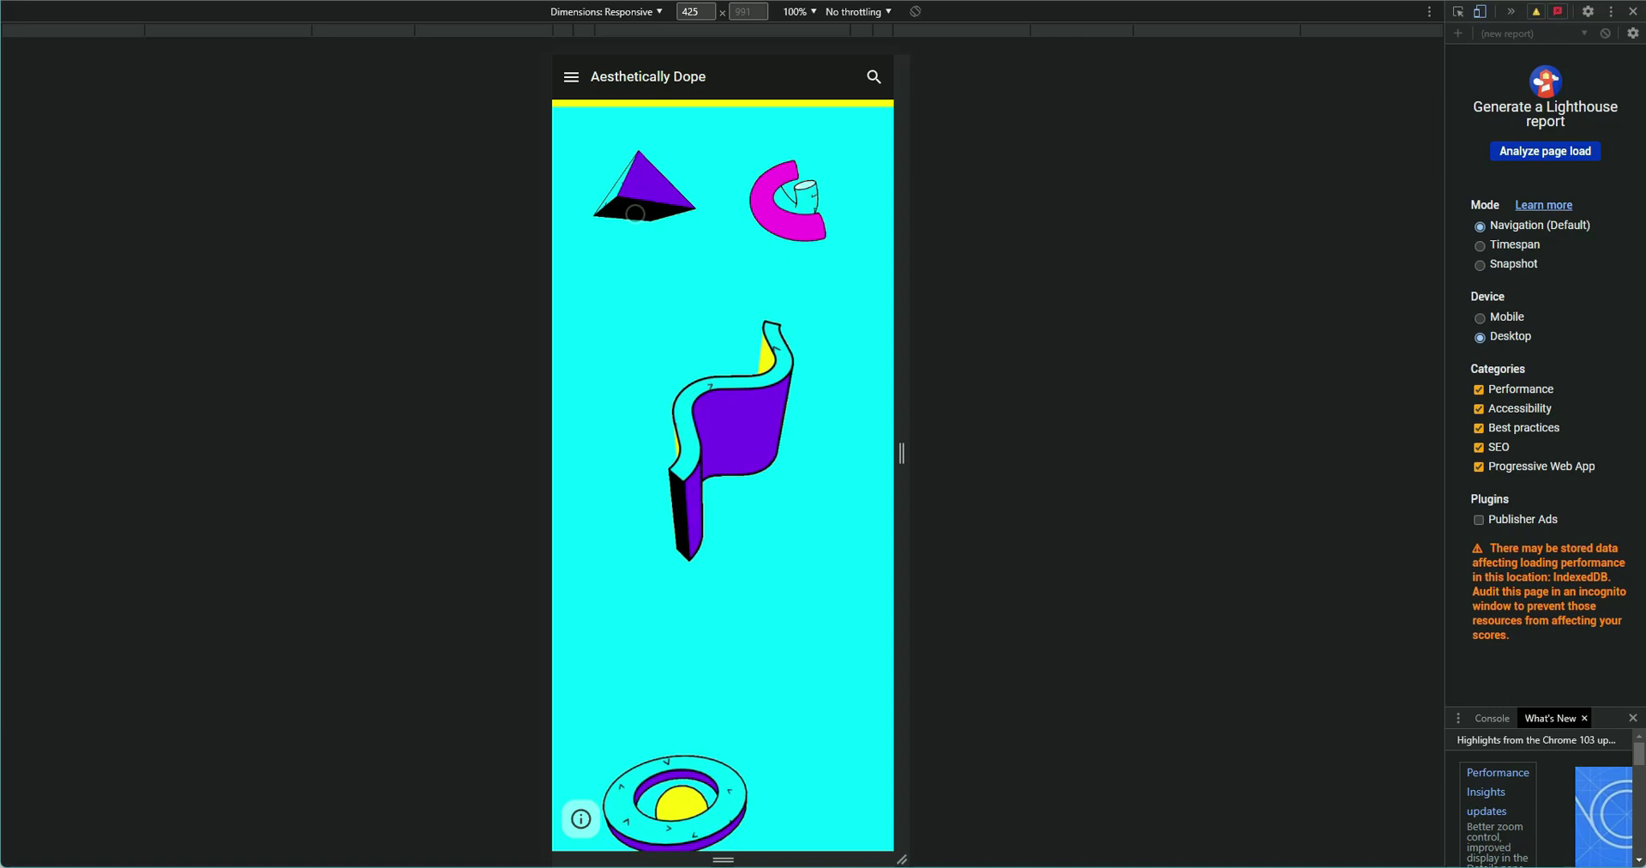
drag(686, 184, 735, 533)
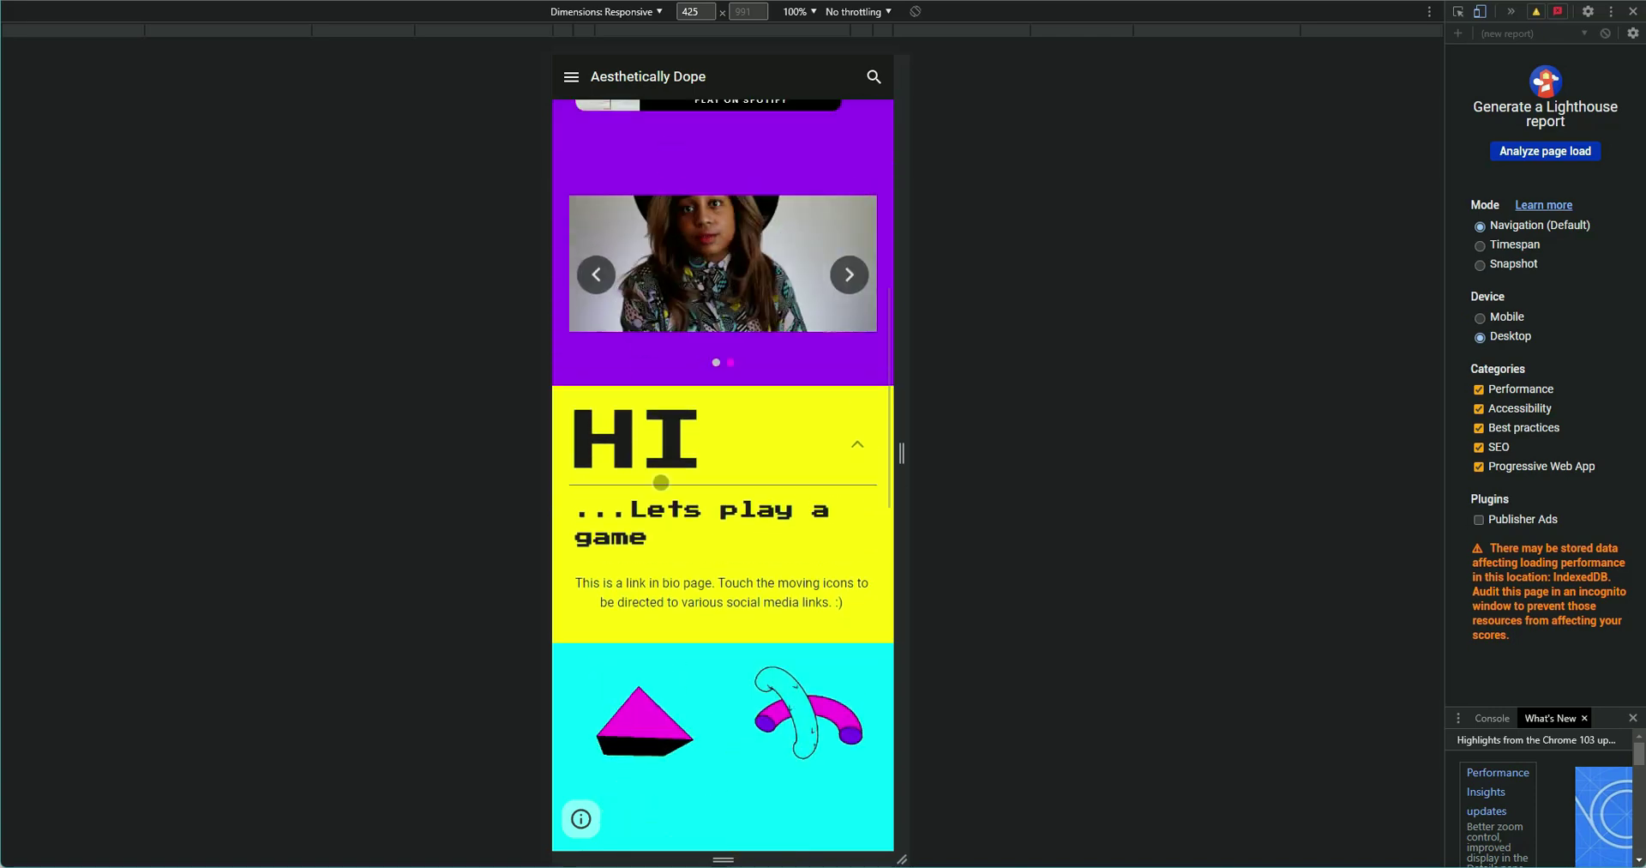
scroll(734, 534, down, 5)
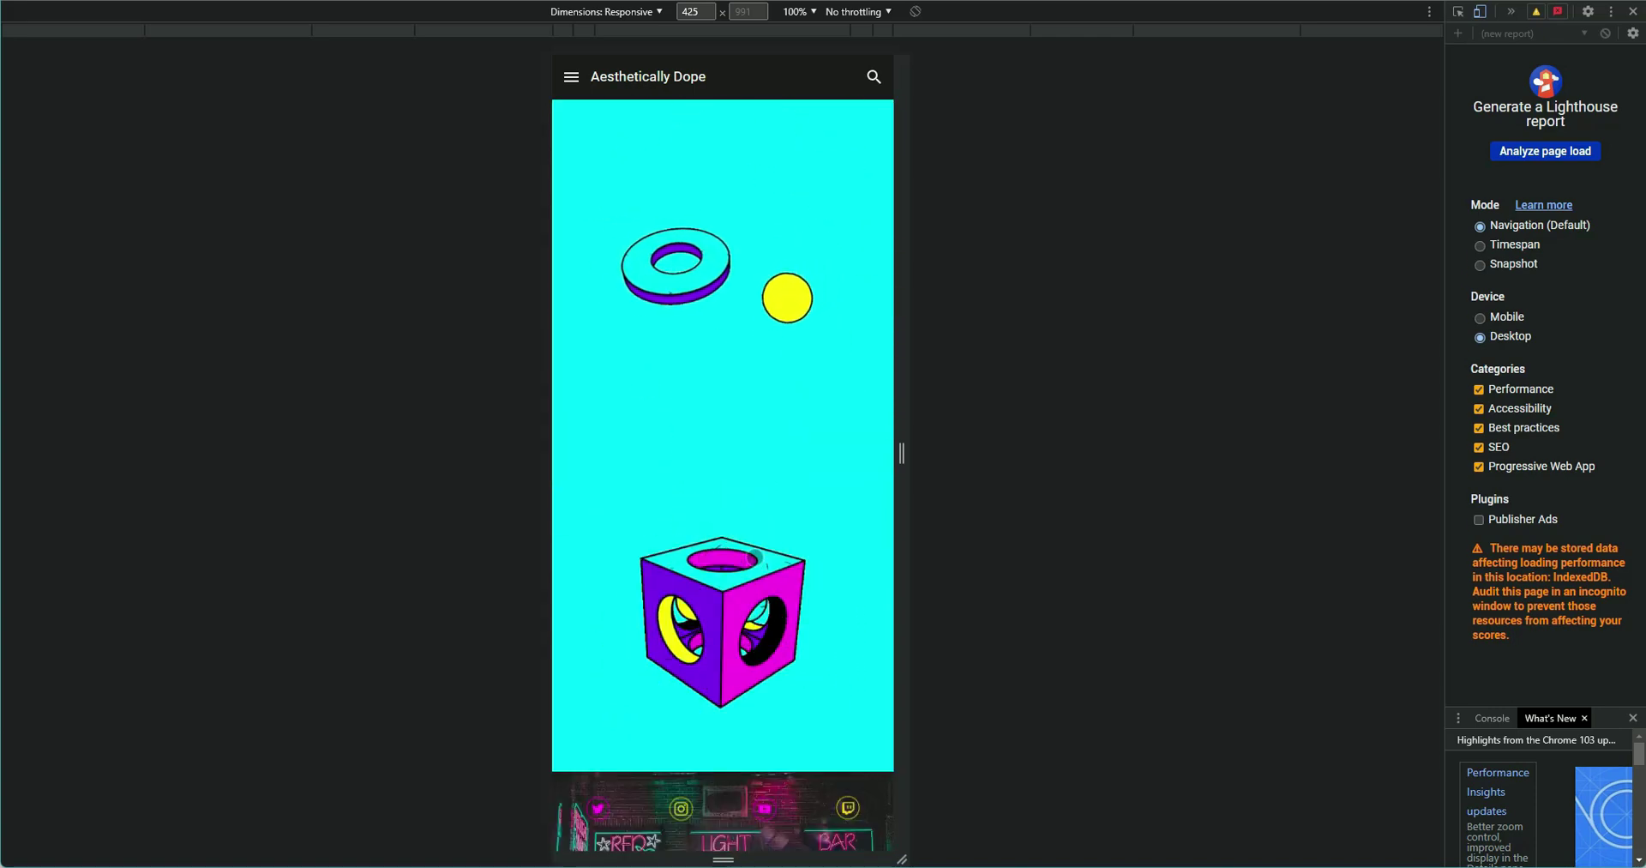
scroll(753, 546, up, 5)
scroll(752, 546, up, 2)
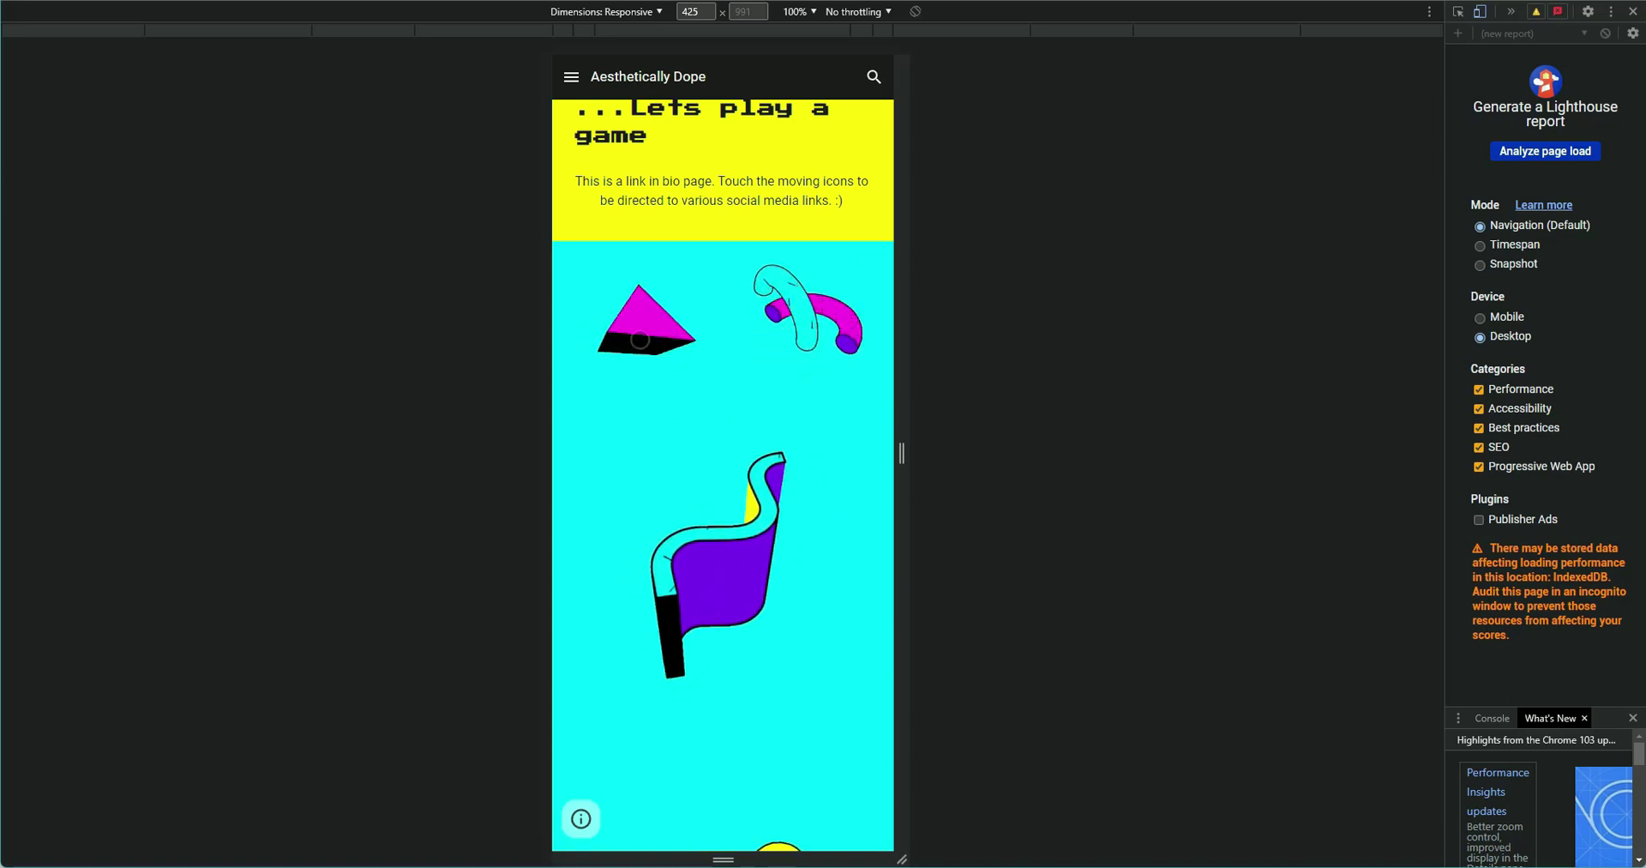
- Test the links of the pyramid and tube icons, closing each opened page to return to the mobile preview
click(672, 340)
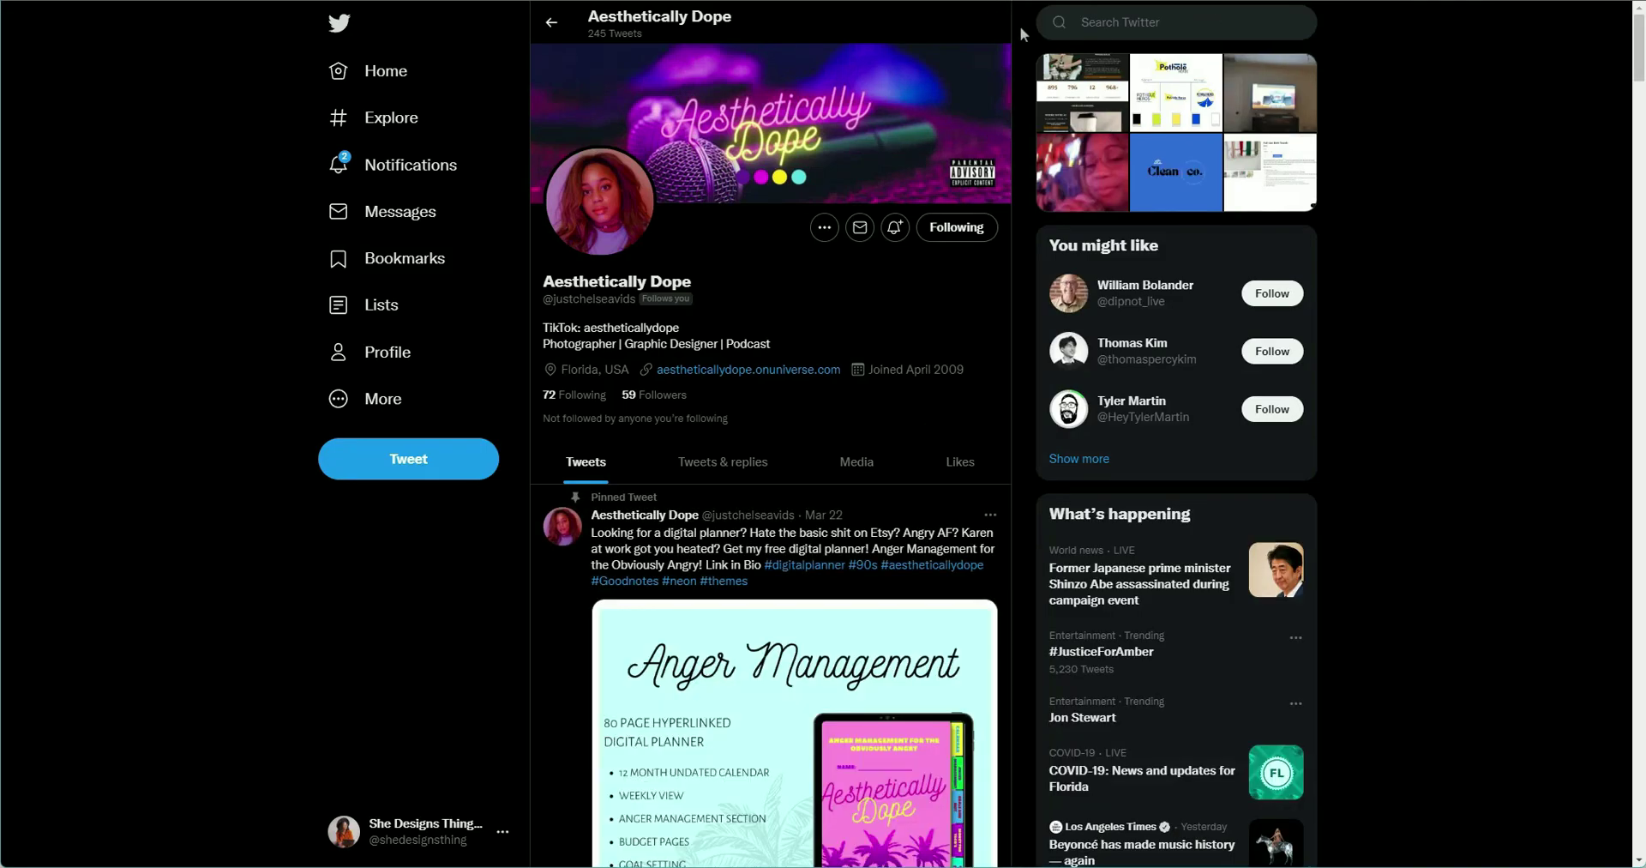
key(ctrl+w)
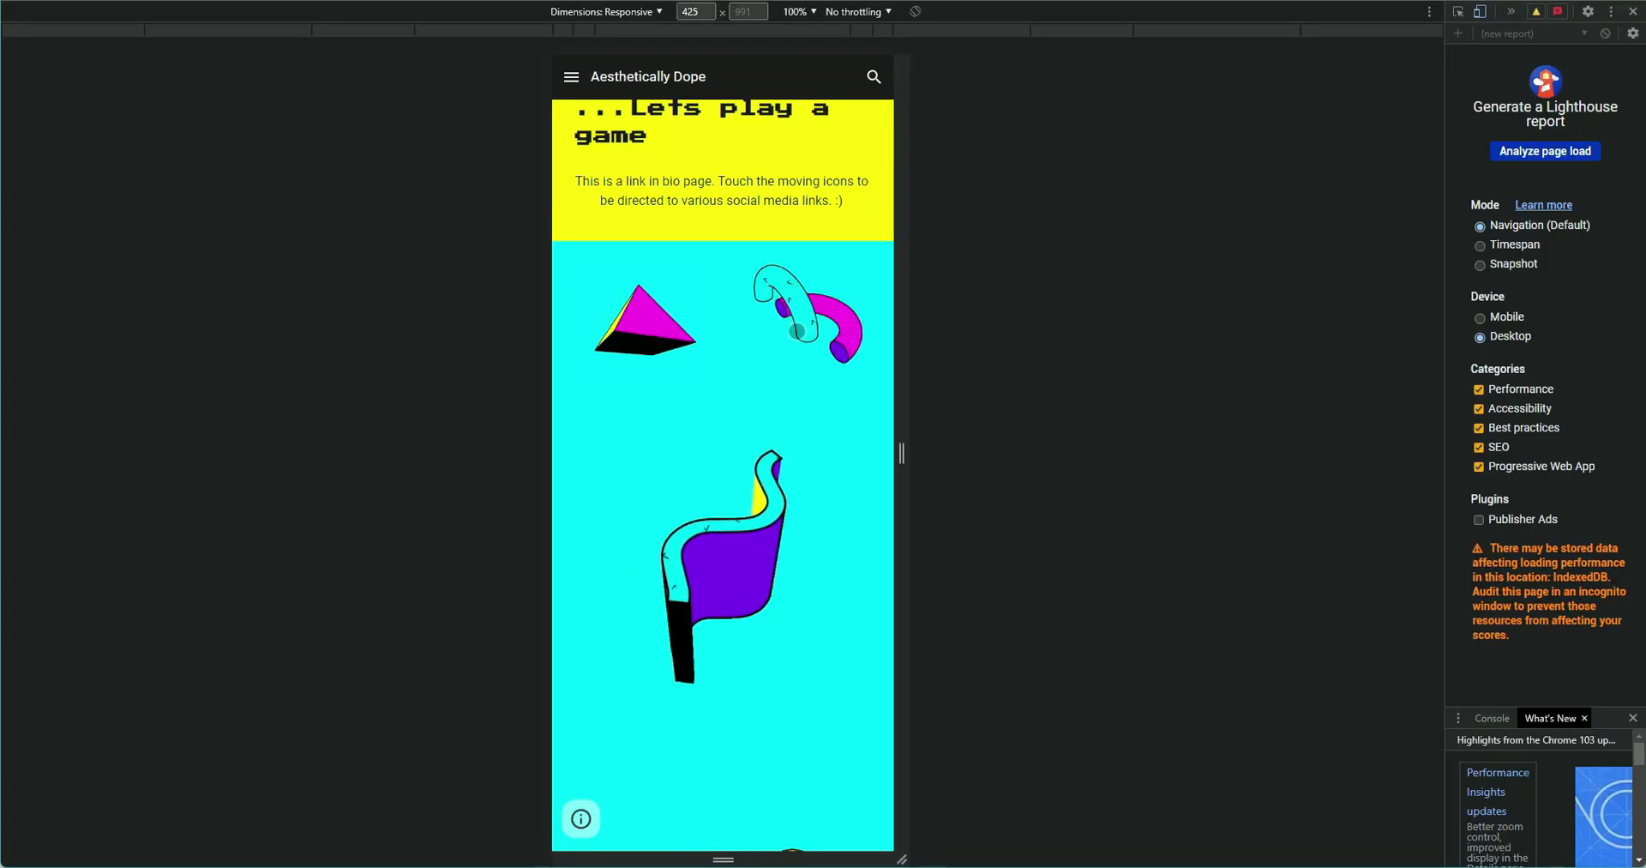
click(789, 333)
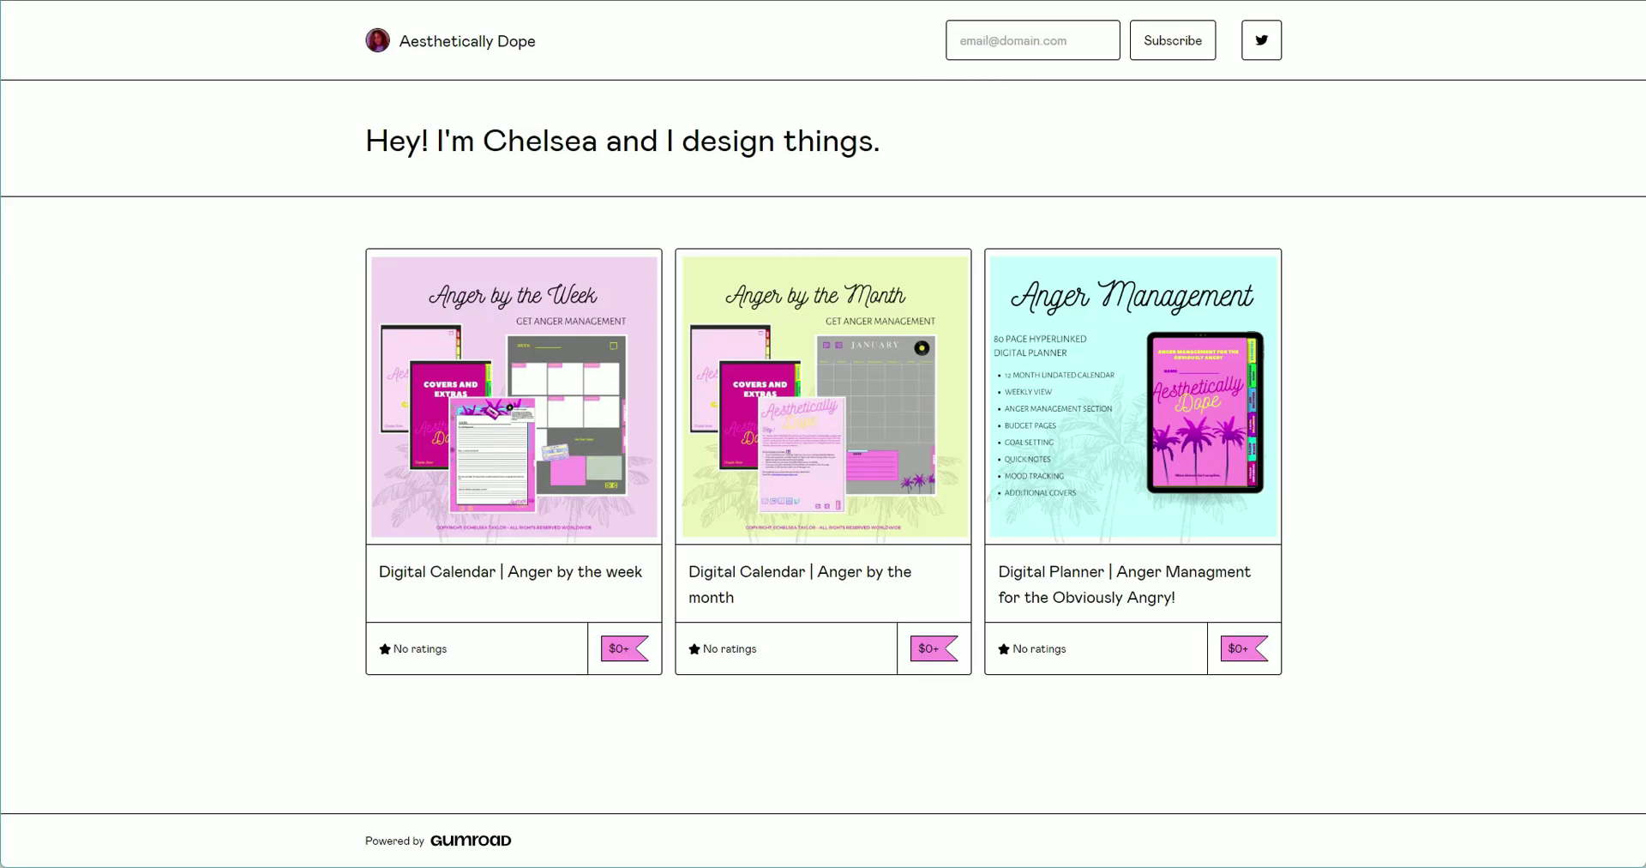
key(ctrl+w)
key(ctrl+w)
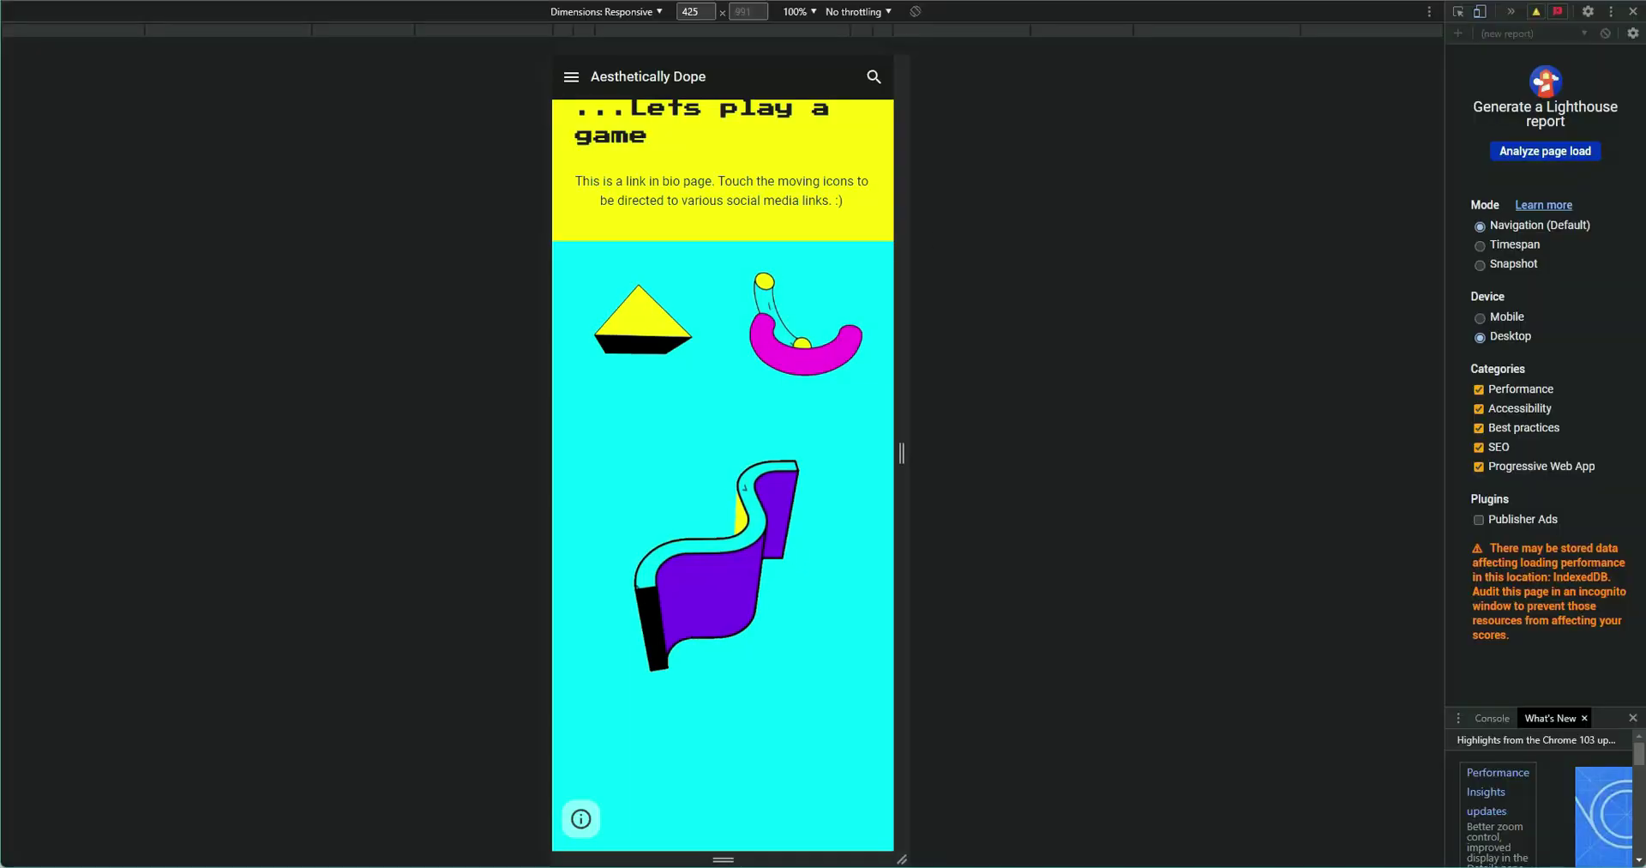
- Look over the Aesthetically Dope blog page and review the mobile preview again from footer to header
scroll(755, 745, down, 5)
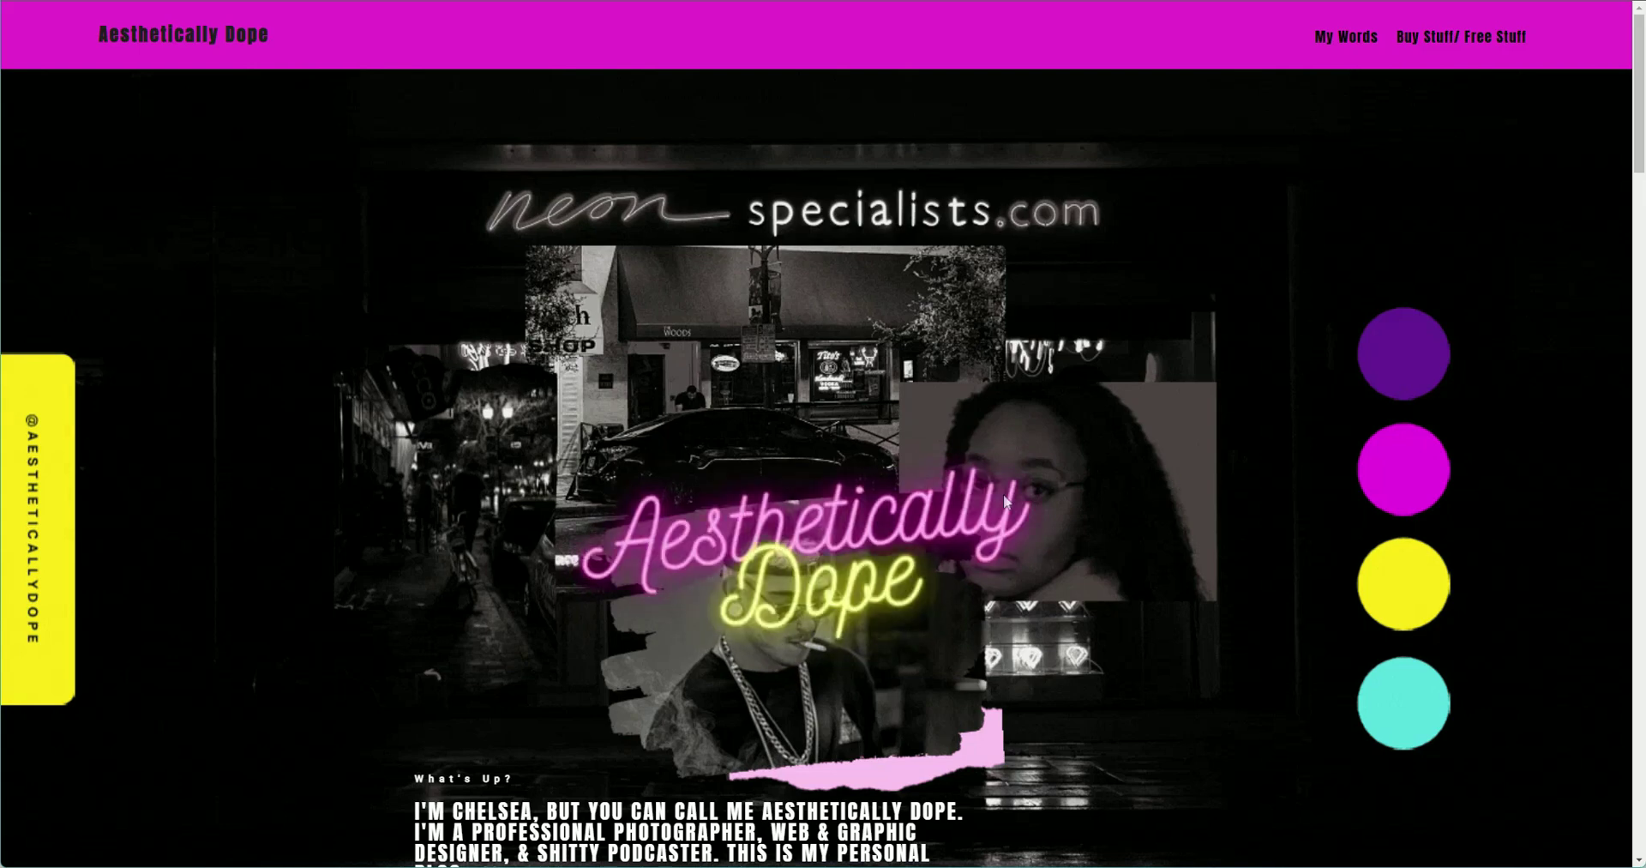
scroll(1171, 449, down, 3)
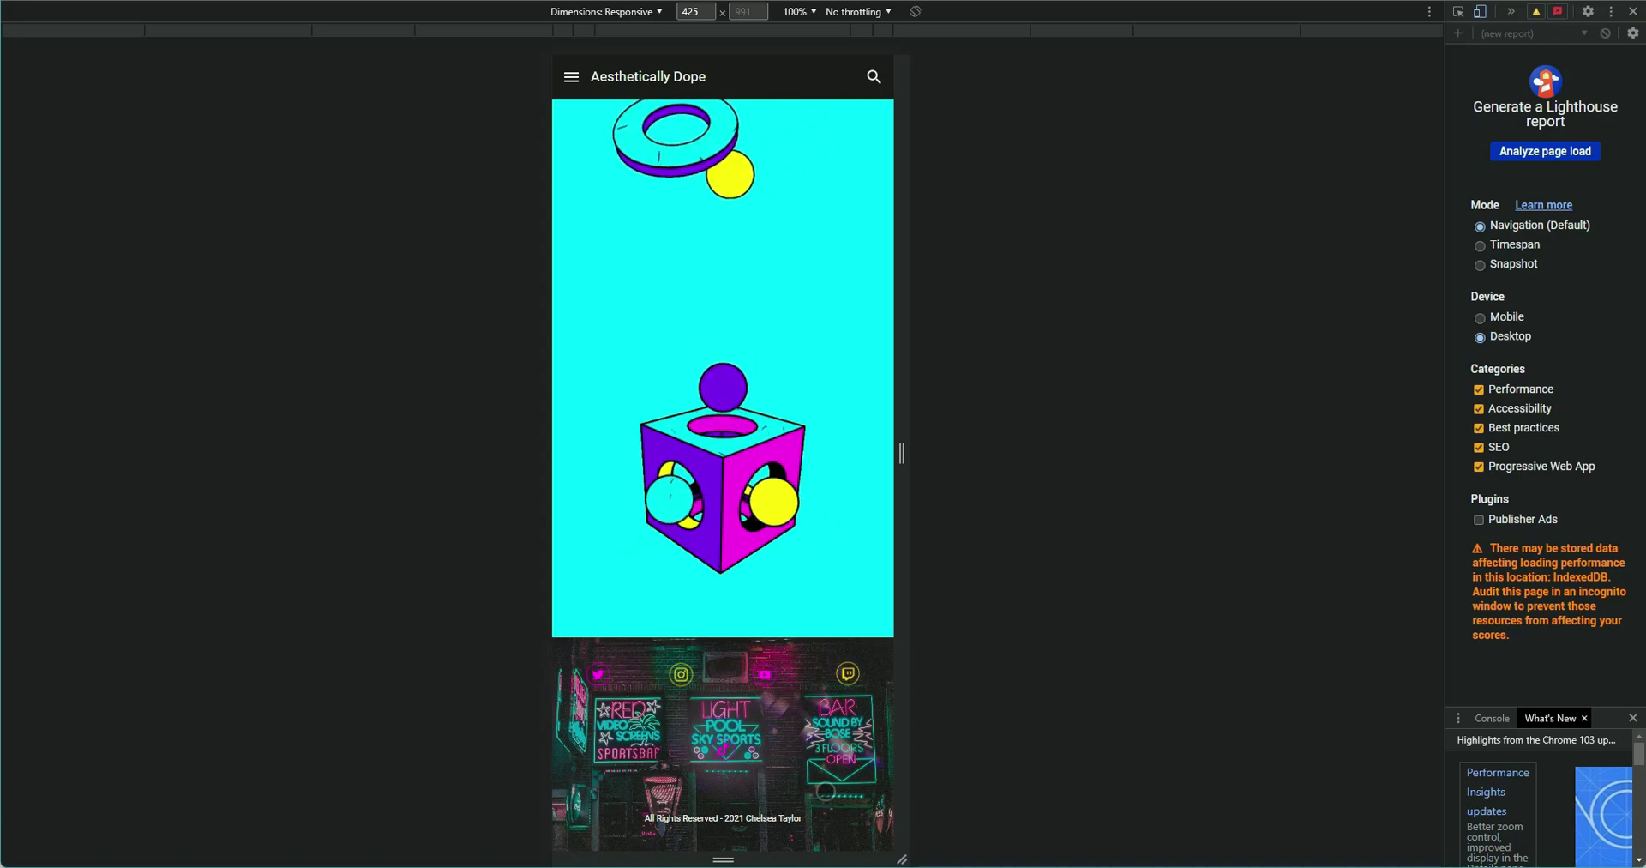
scroll(825, 790, up, 15)
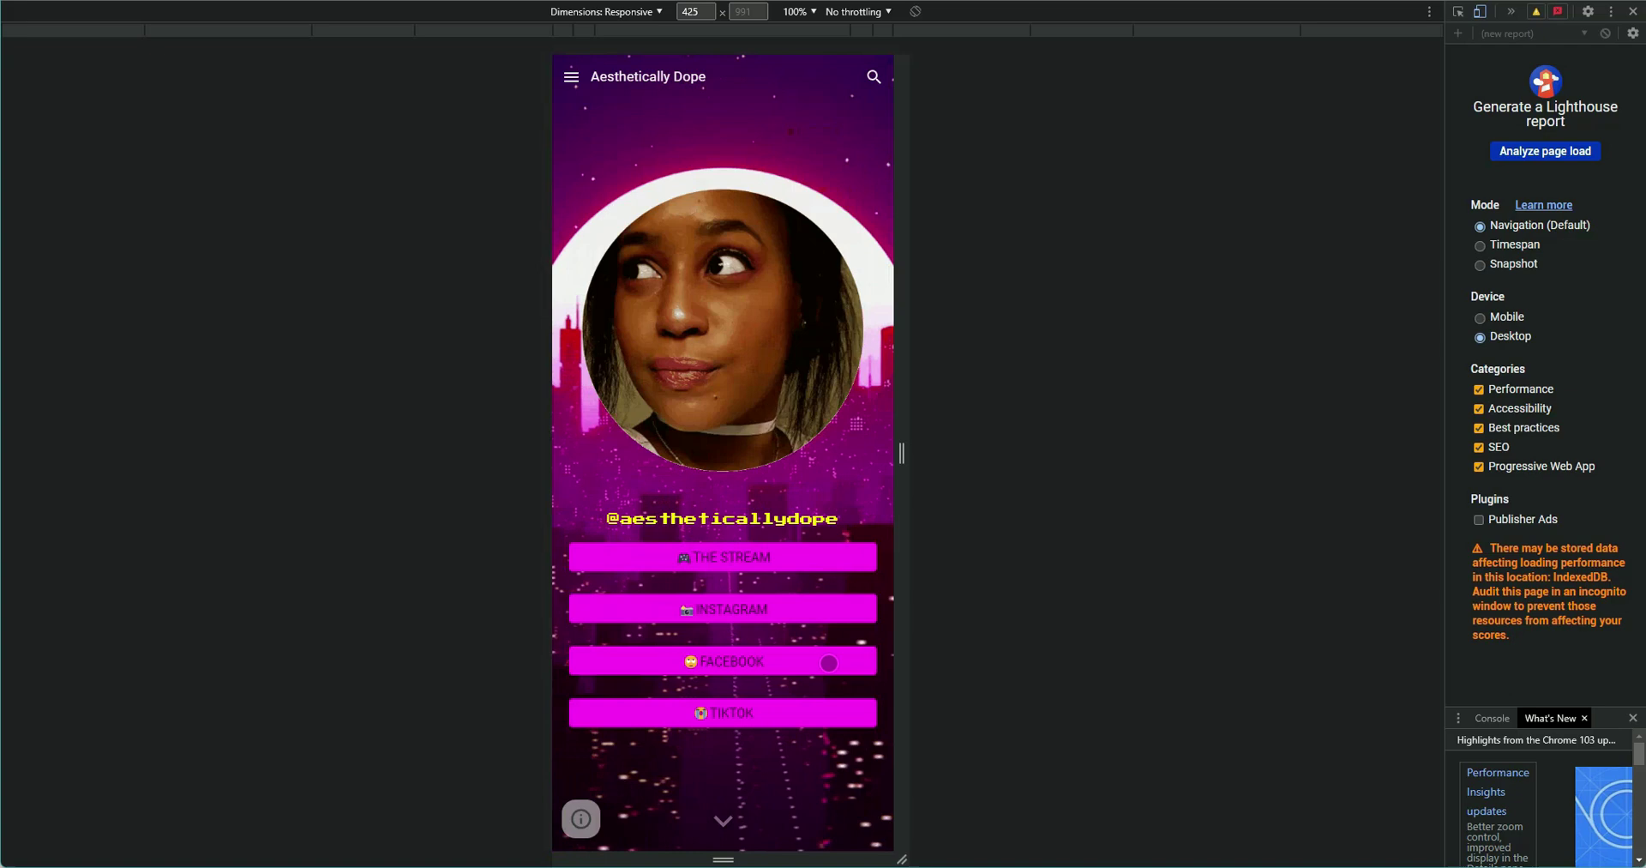
scroll(828, 663, down, 15)
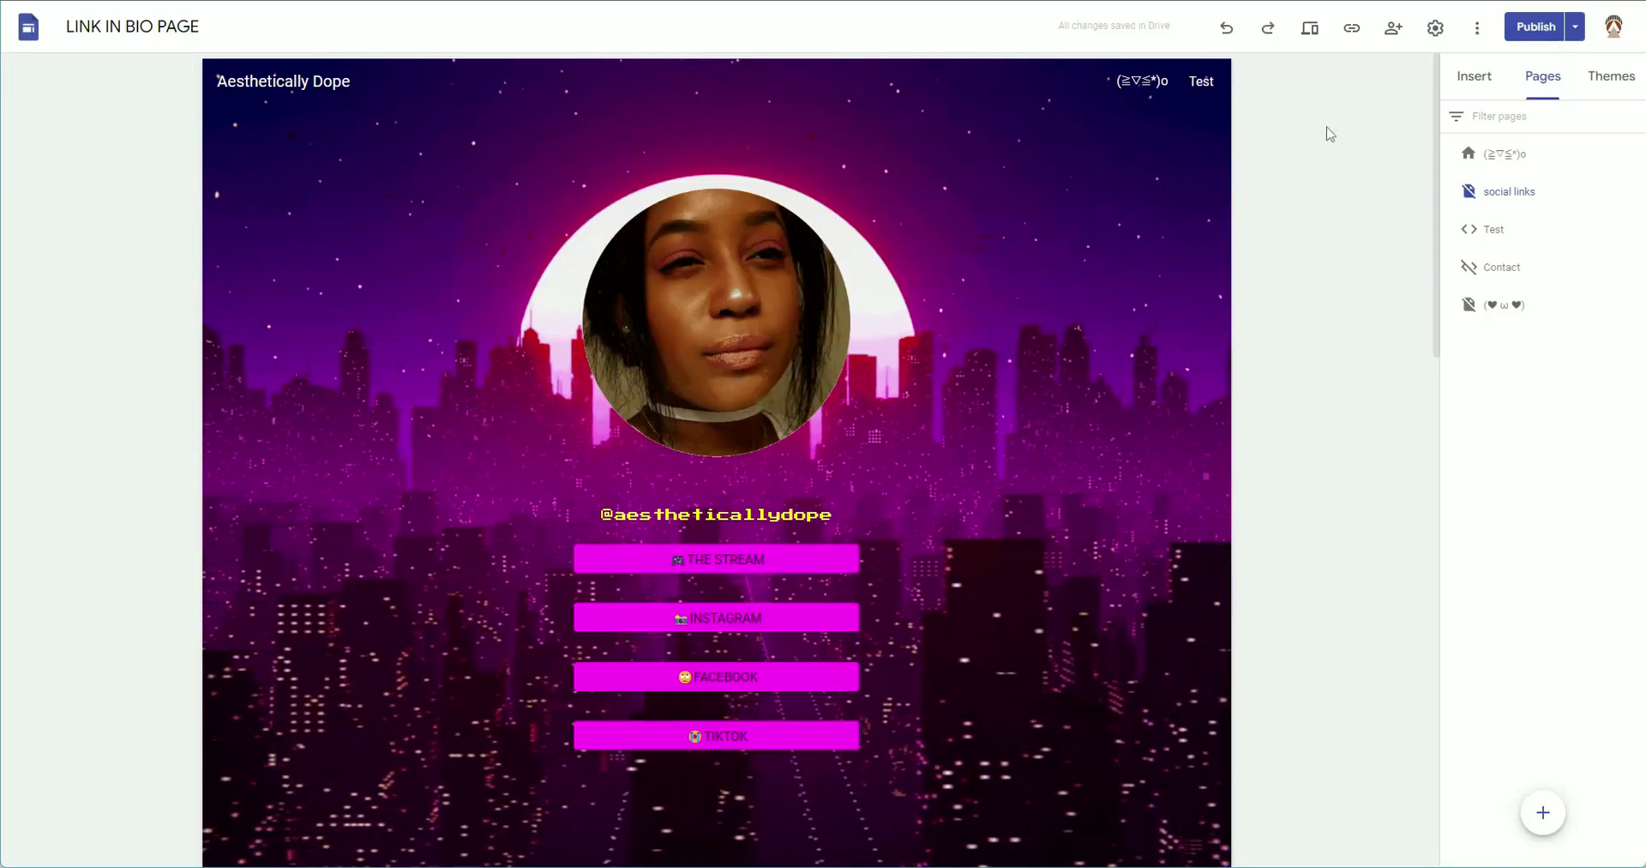
- In the Google Sites editor, view the embed code behind the home page's round profile picture without changing it
click(732, 323)
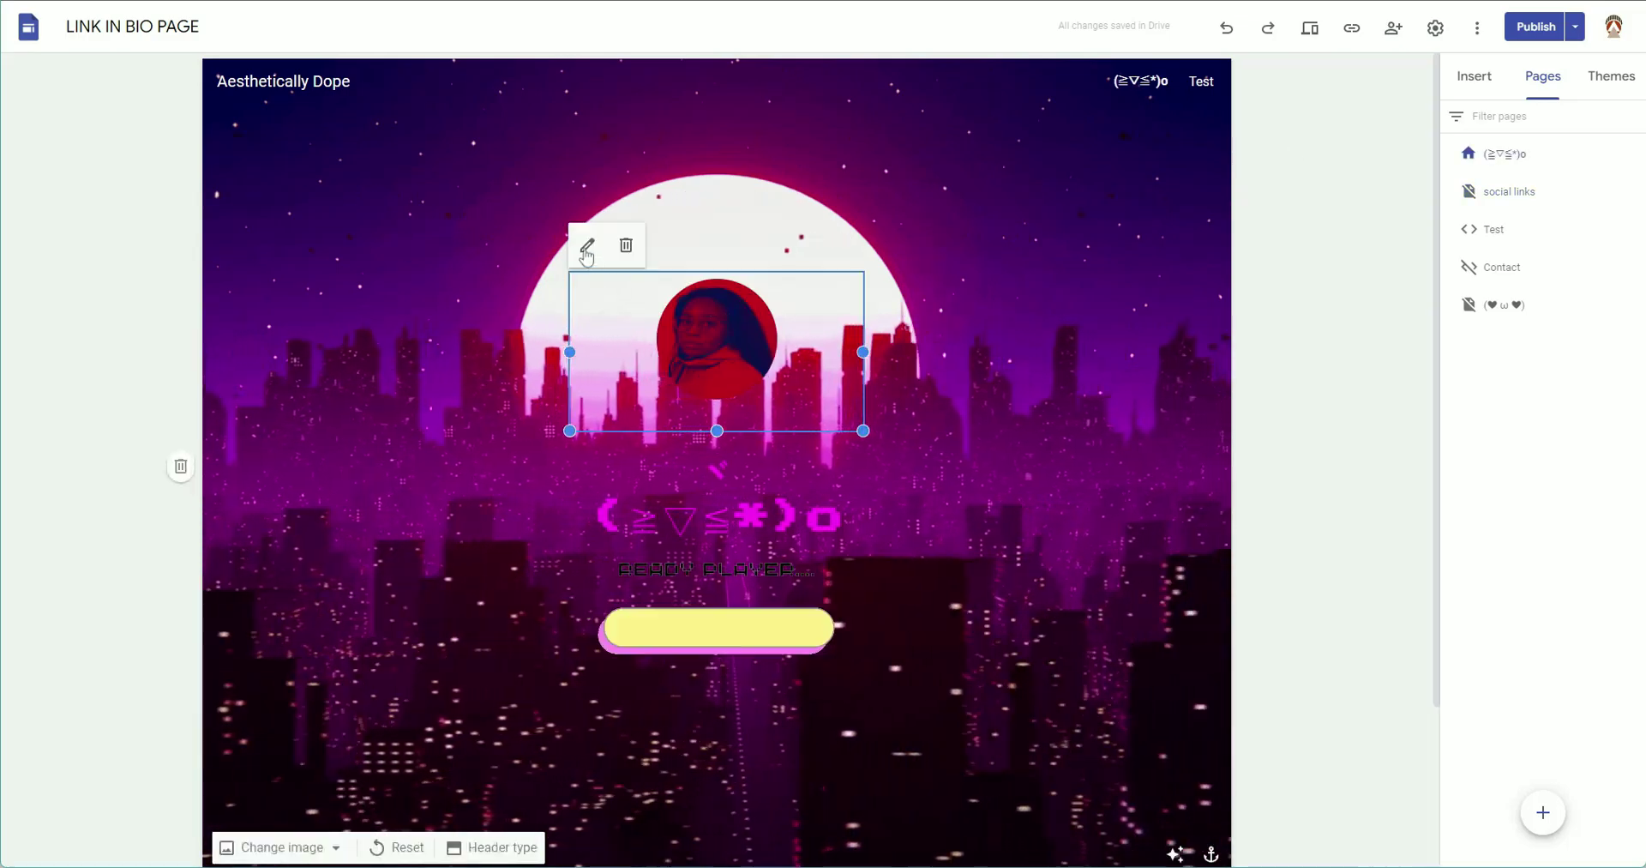
click(581, 247)
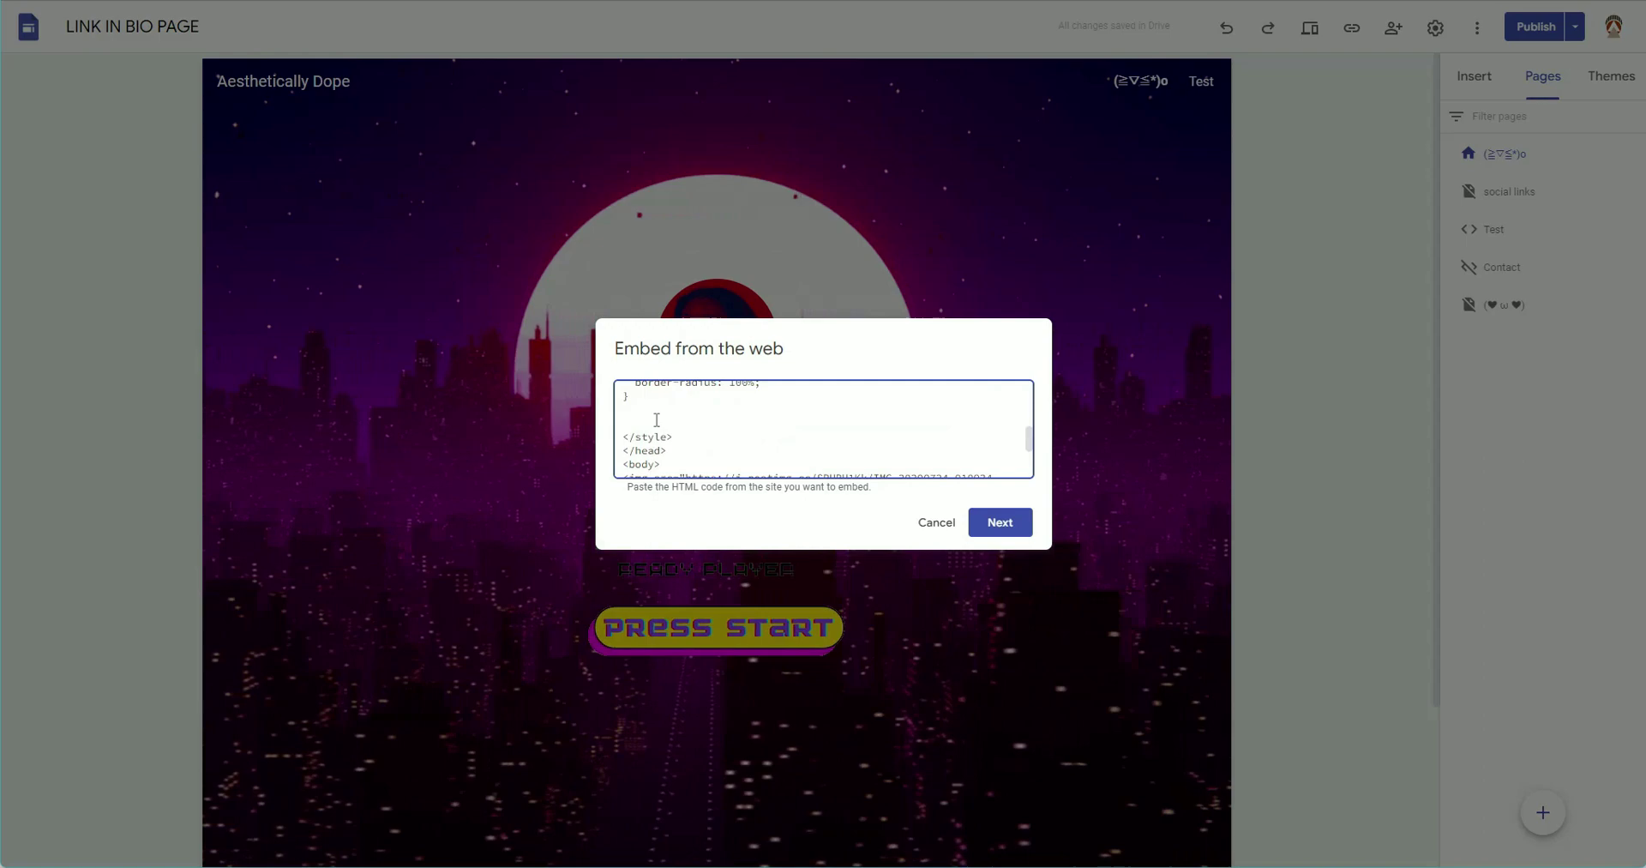
key(Escape)
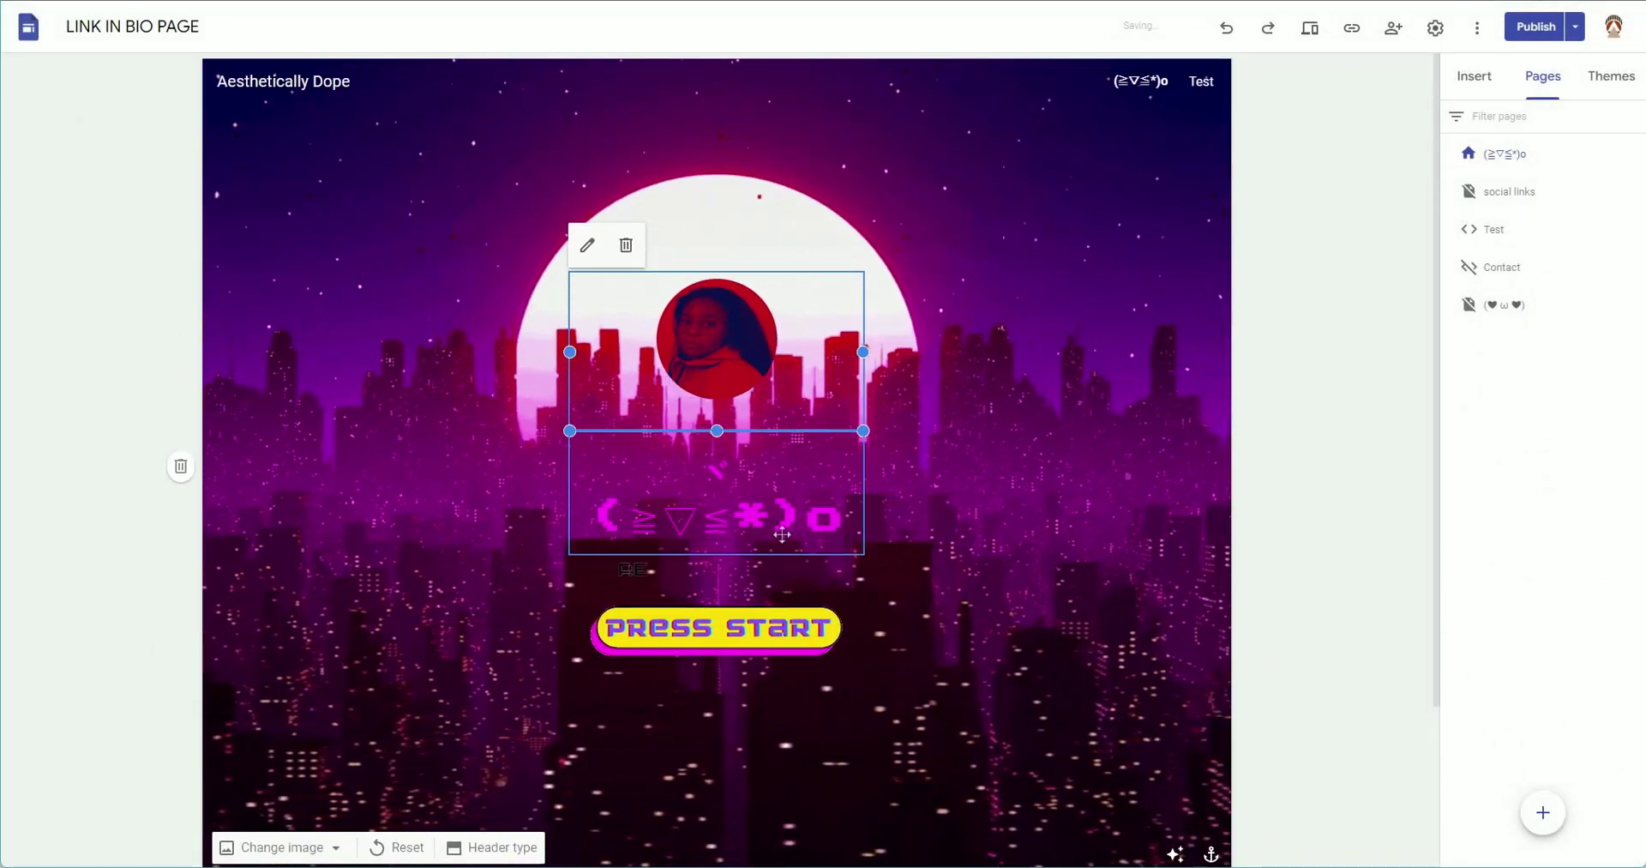
- Select the whole emoticon title below the profile picture to inspect its text formatting
click(782, 534)
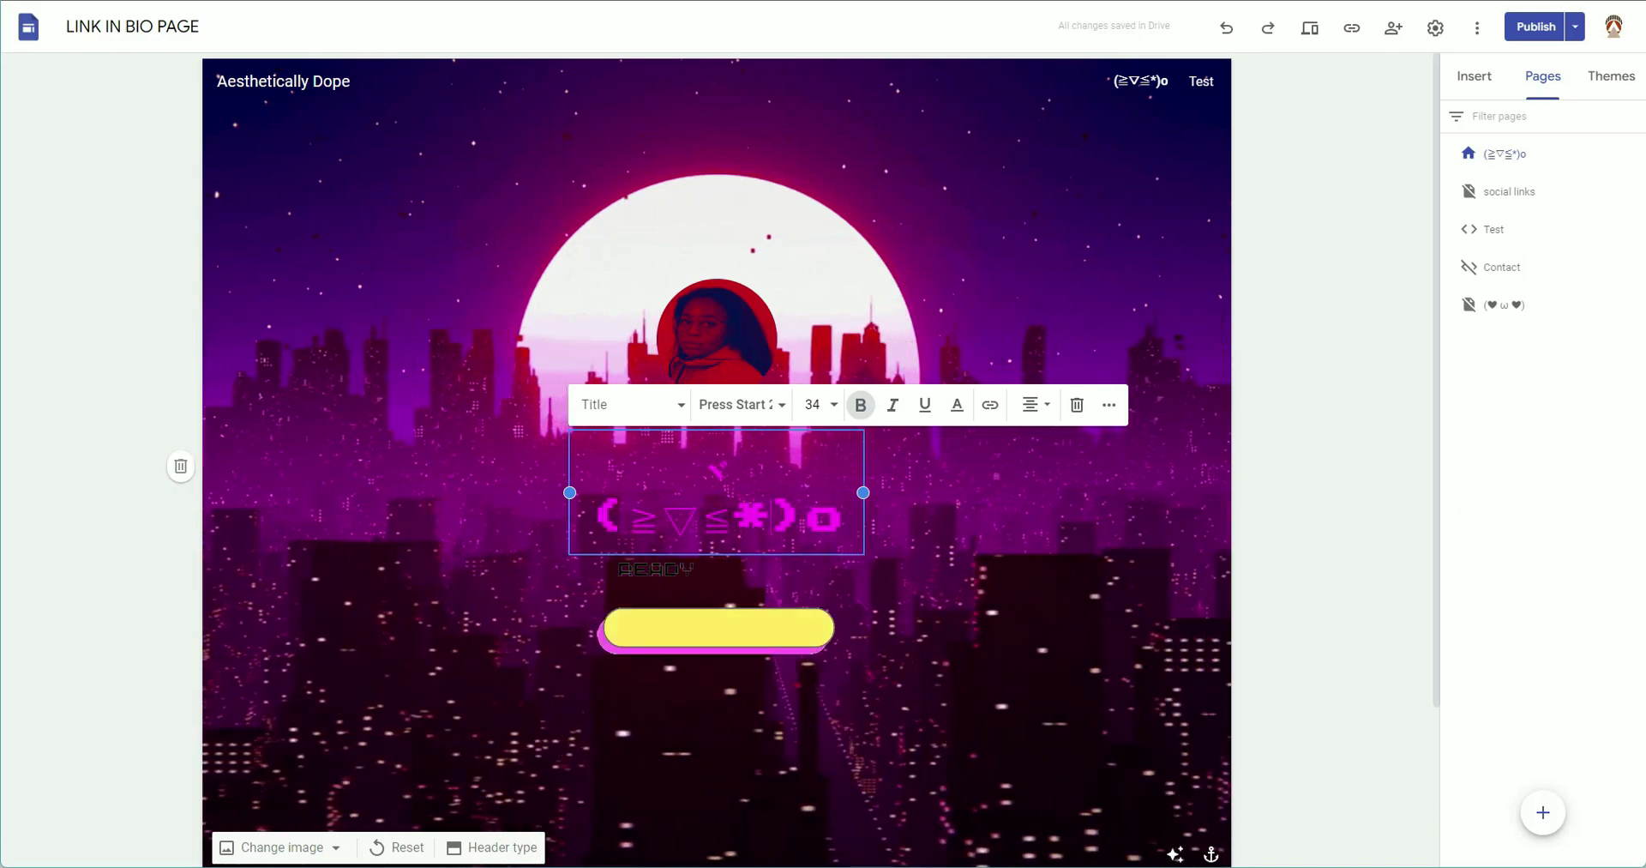
double_click(712, 466)
triple_click(710, 464)
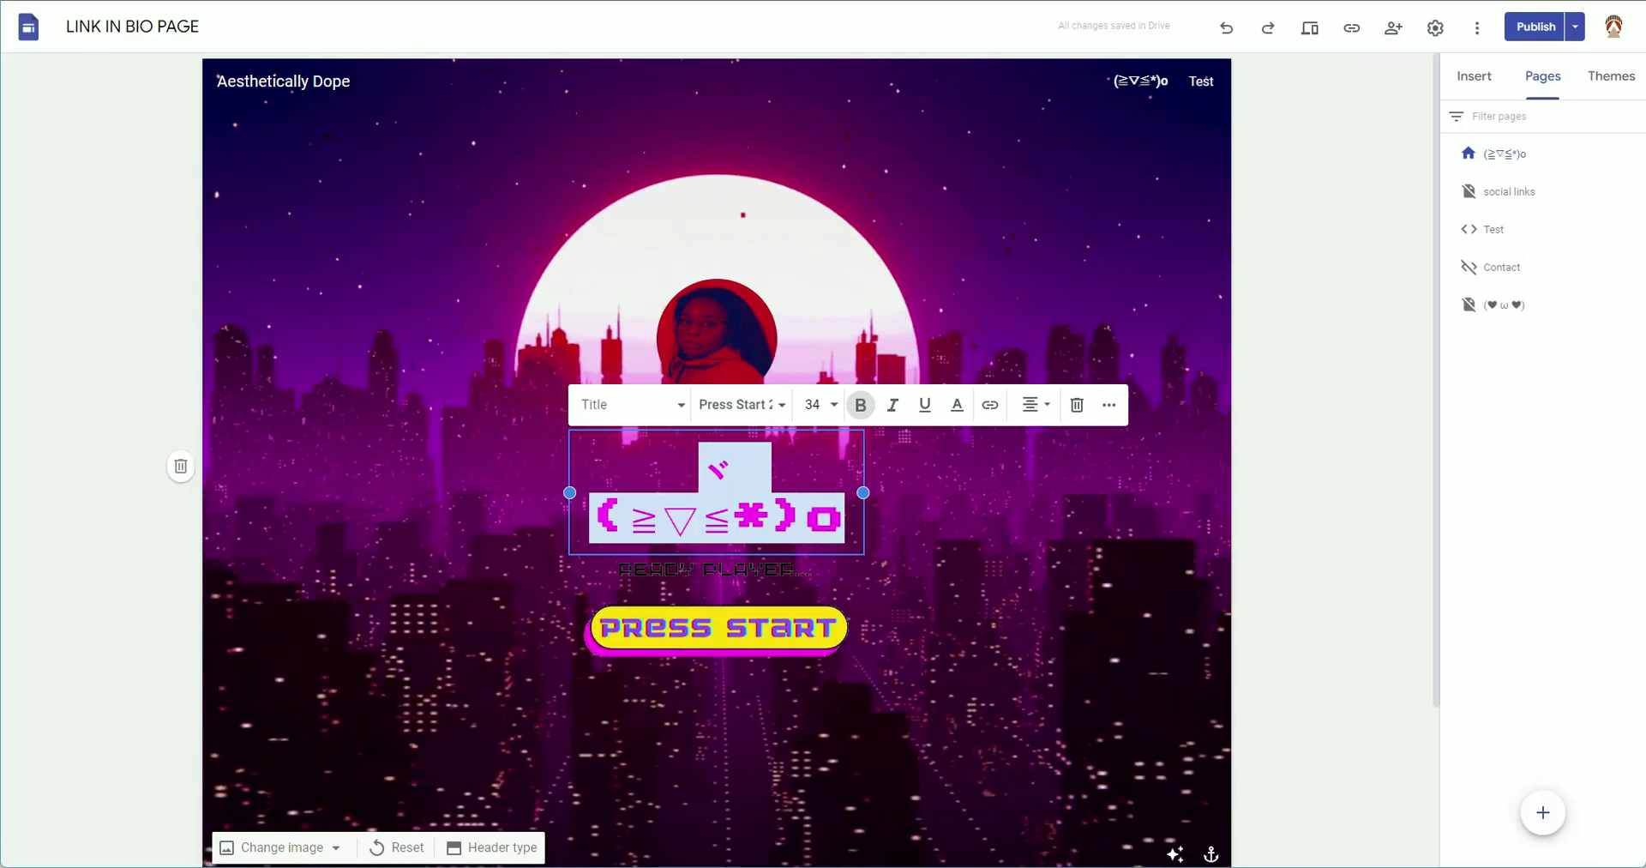
scroll(946, 605, down, 2)
scroll(944, 592, down, 1)
scroll(857, 643, up, 2)
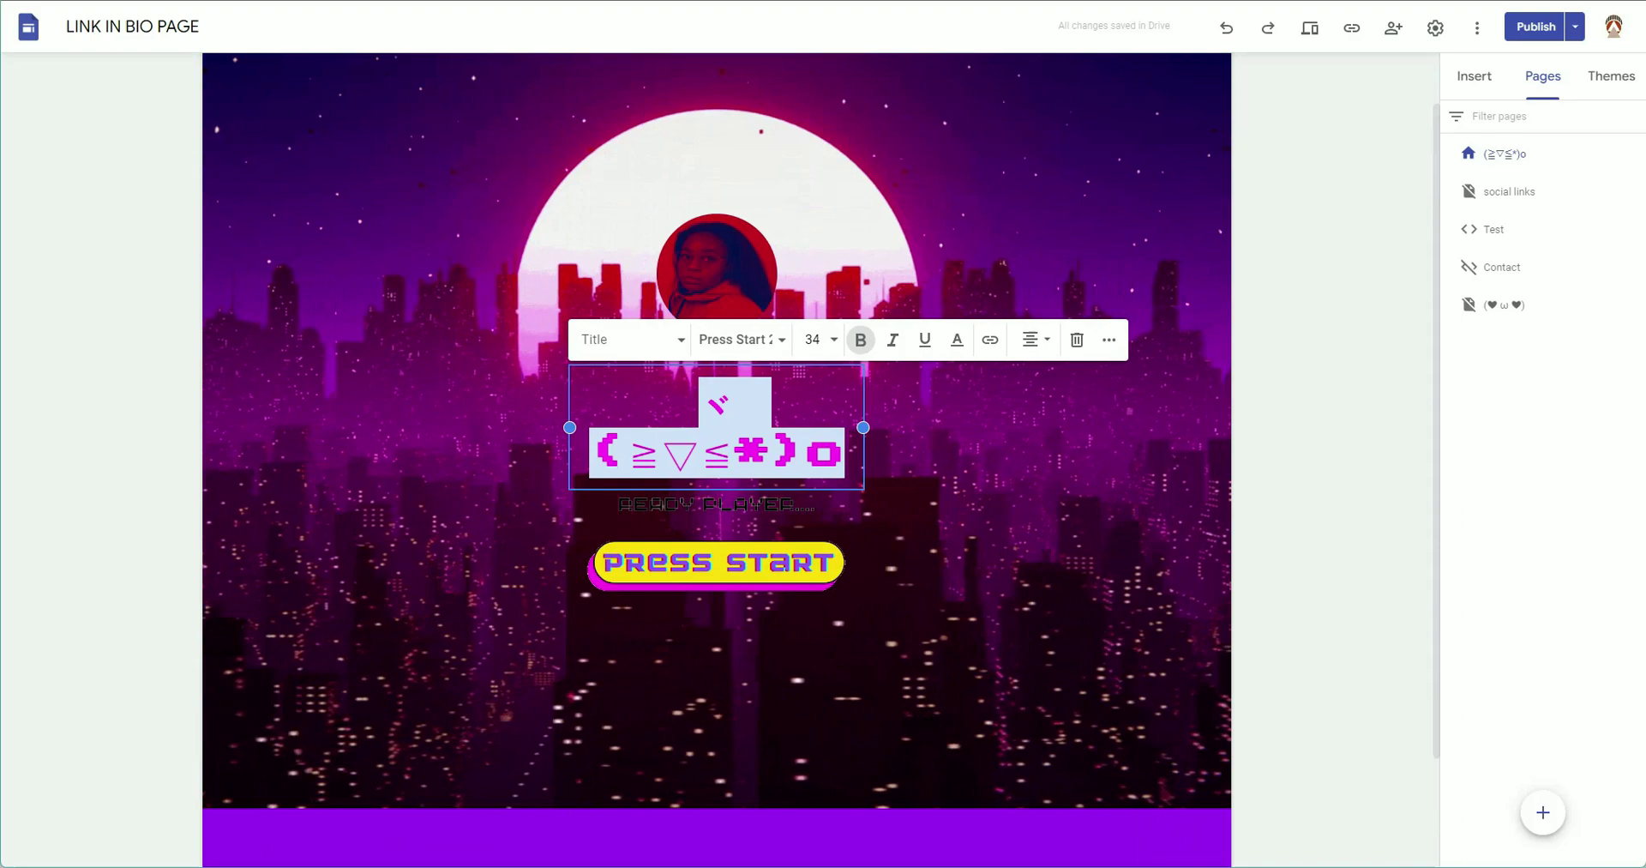
- Inspect the link on the PRESS START image and open the social links page it points to
scroll(393, 802, down, 2)
click(743, 430)
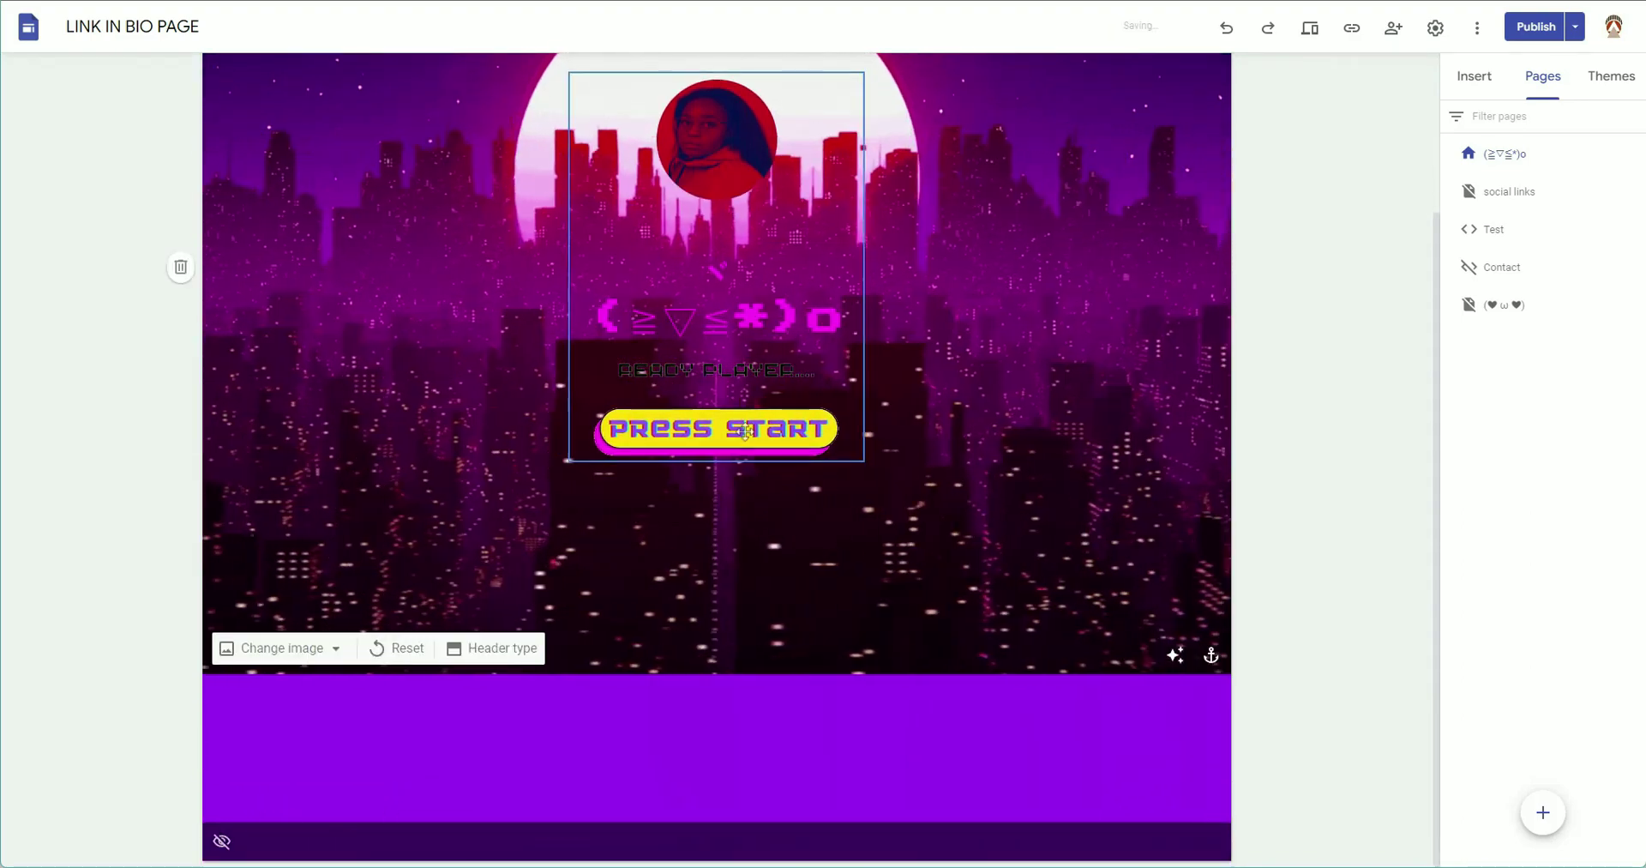
click(743, 430)
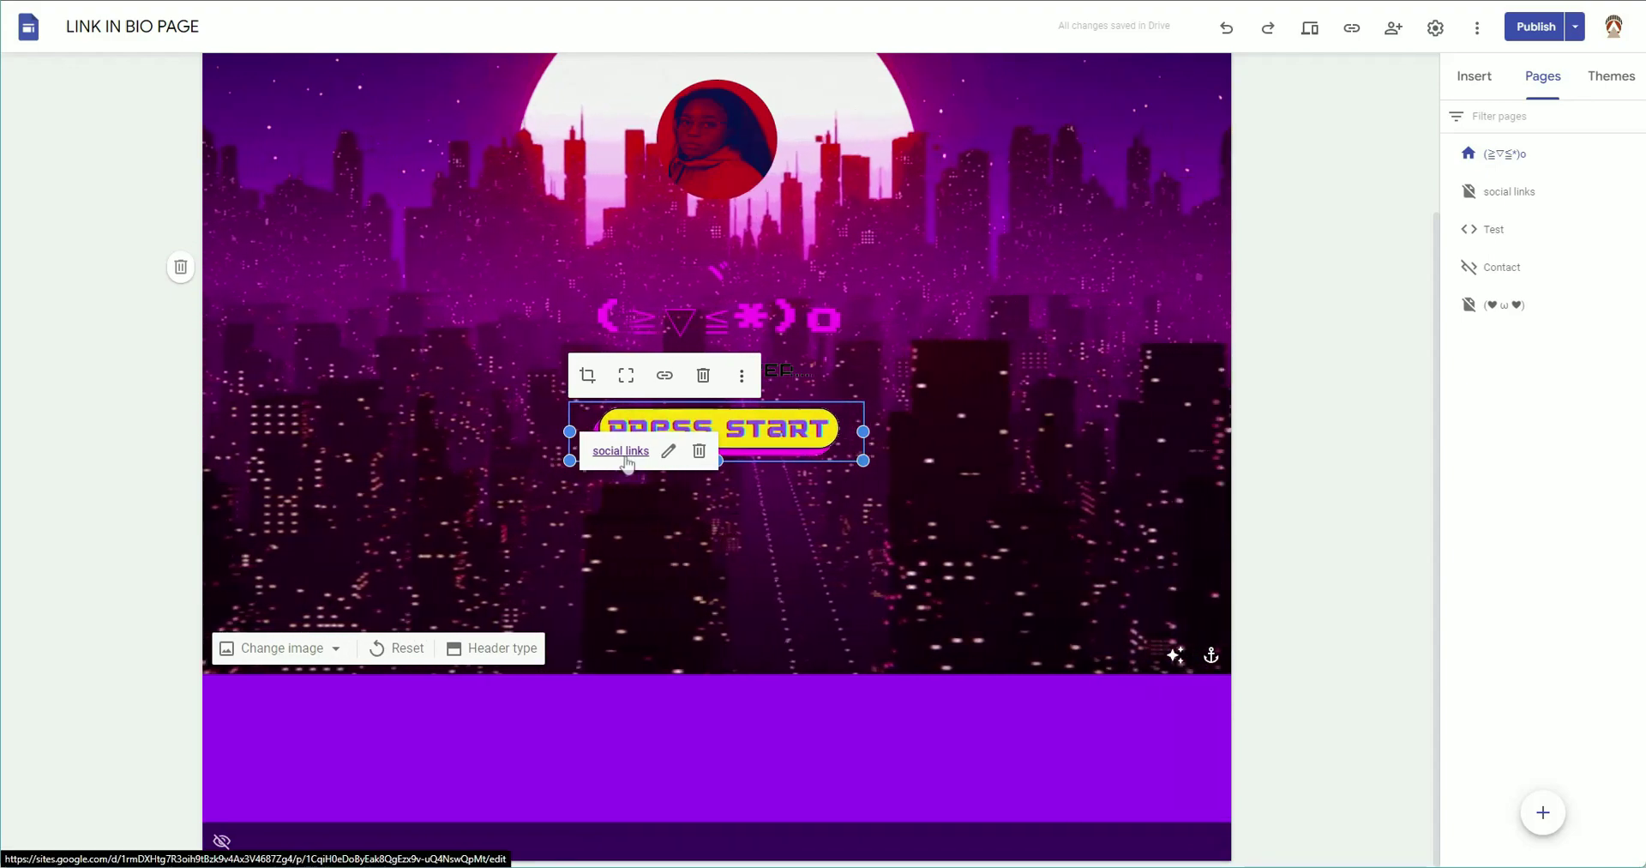
click(1517, 195)
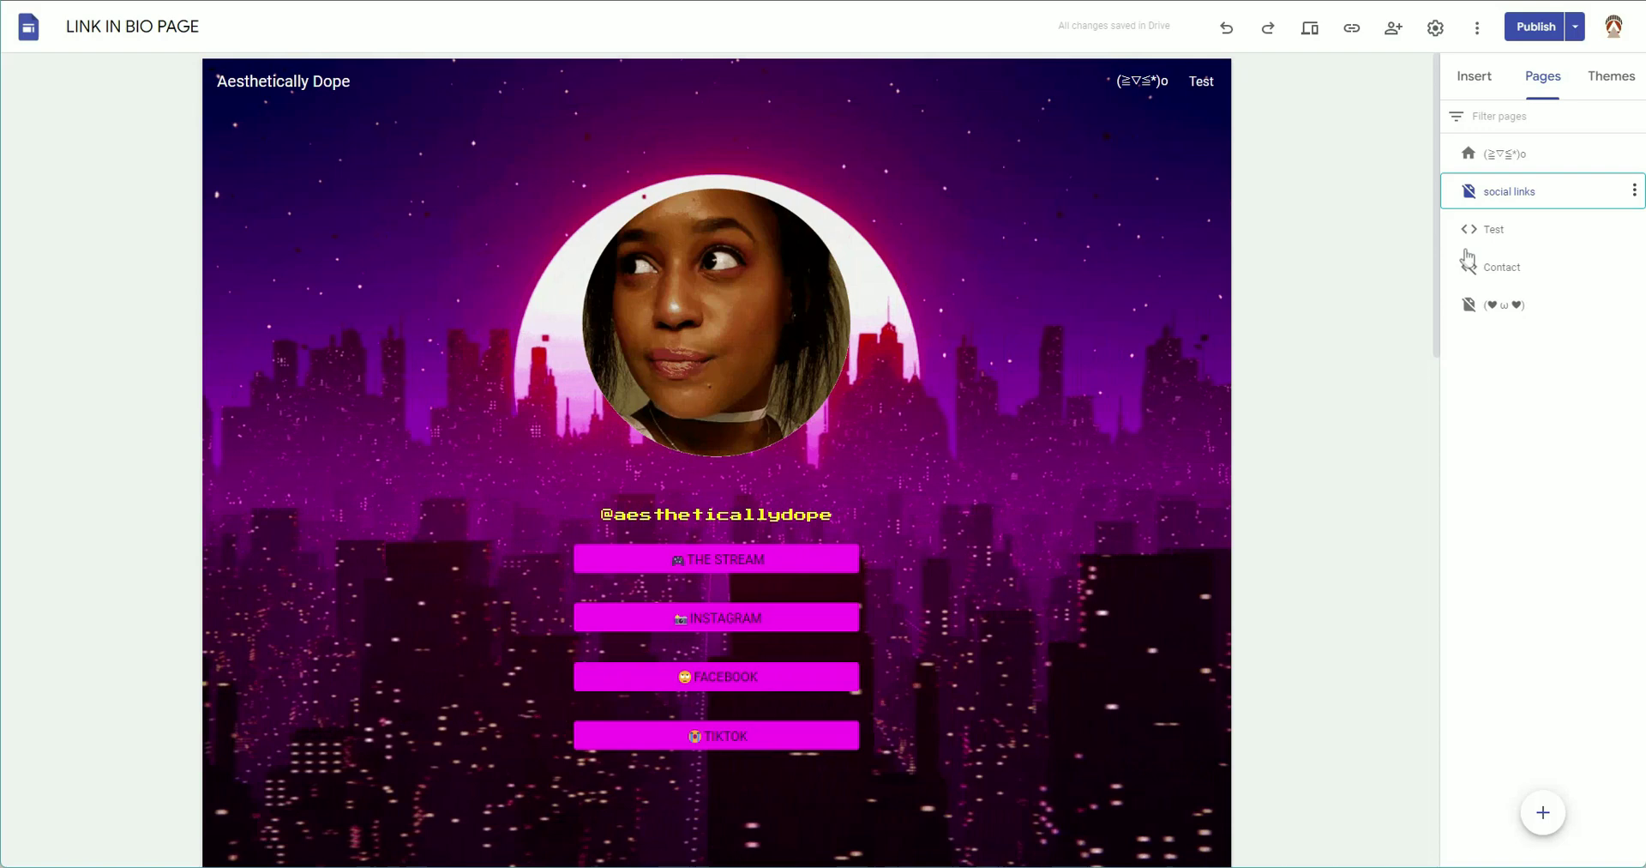
- Hide the Test page from the site navigation
click(1494, 229)
click(1634, 229)
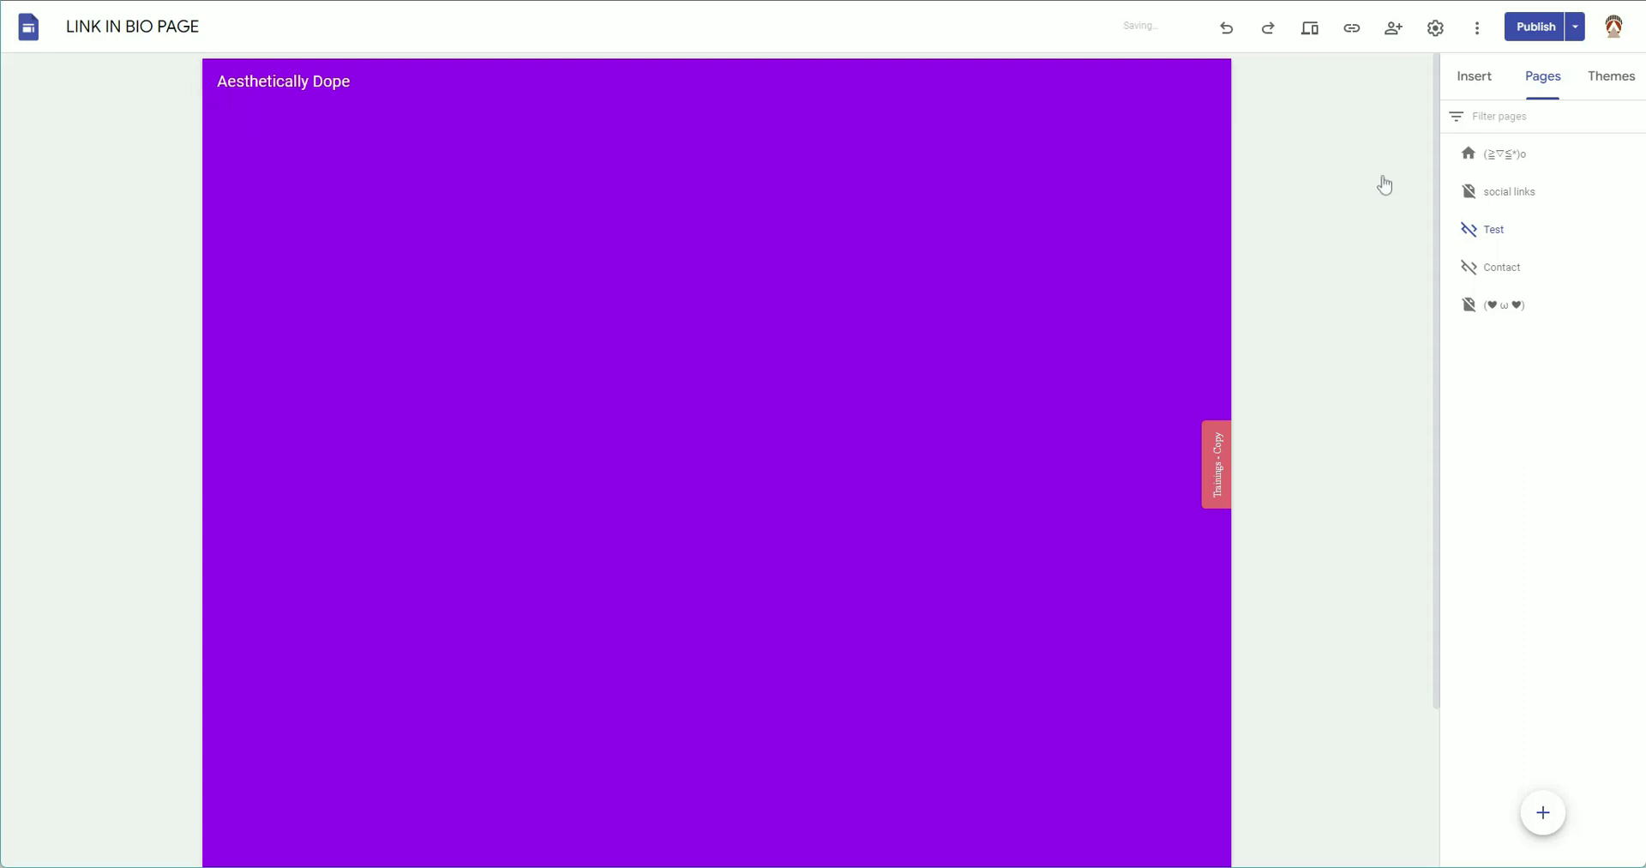
- Remove the site name from the home page header and publish the site changes
click(1524, 158)
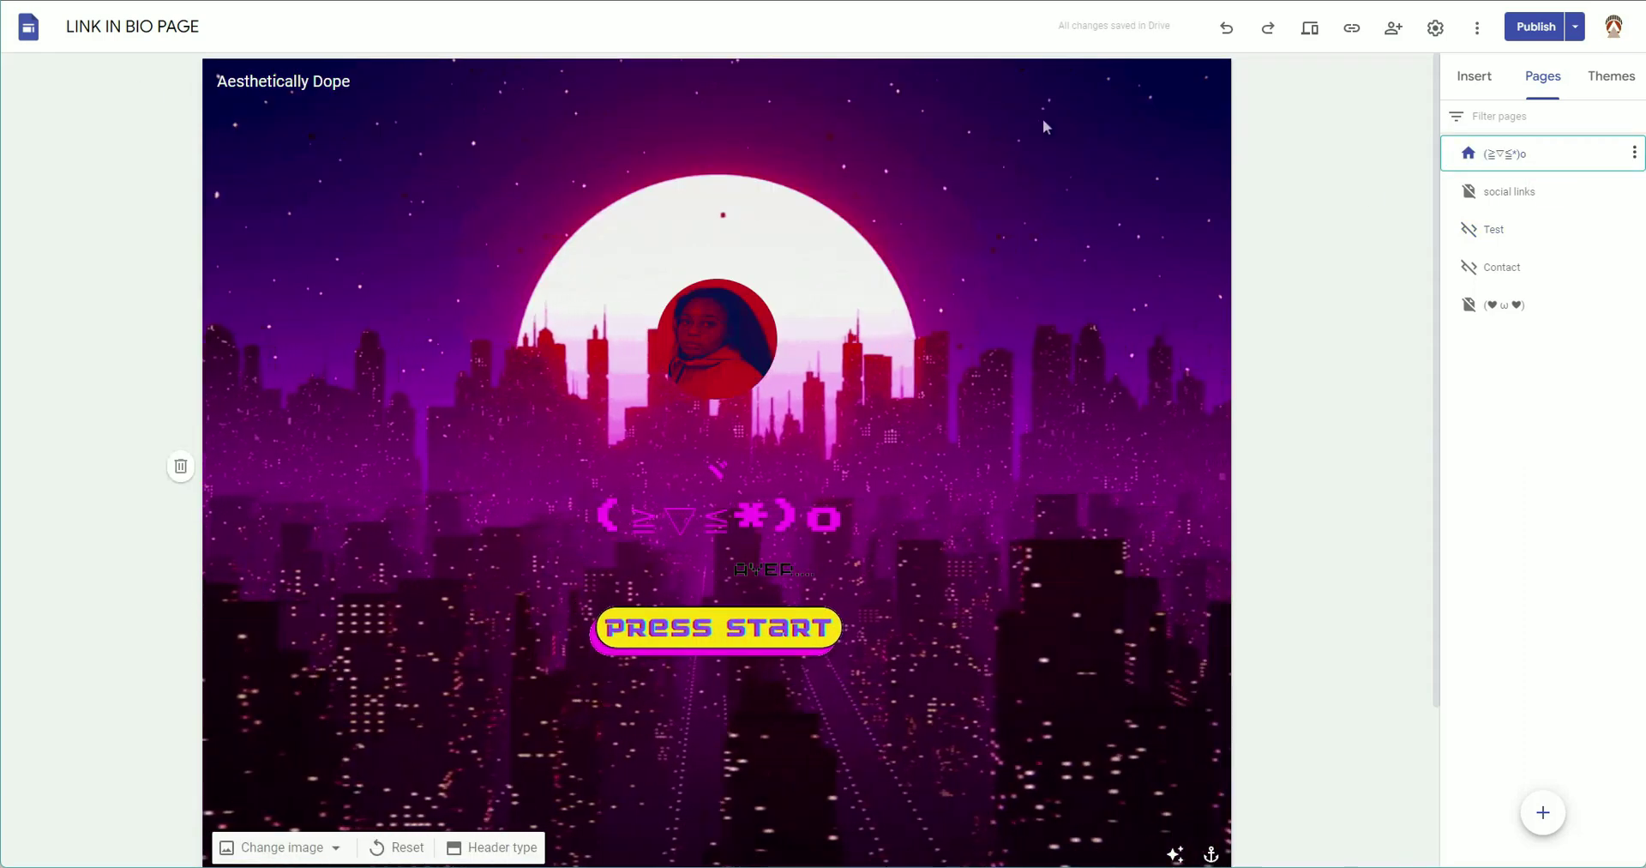
click(283, 81)
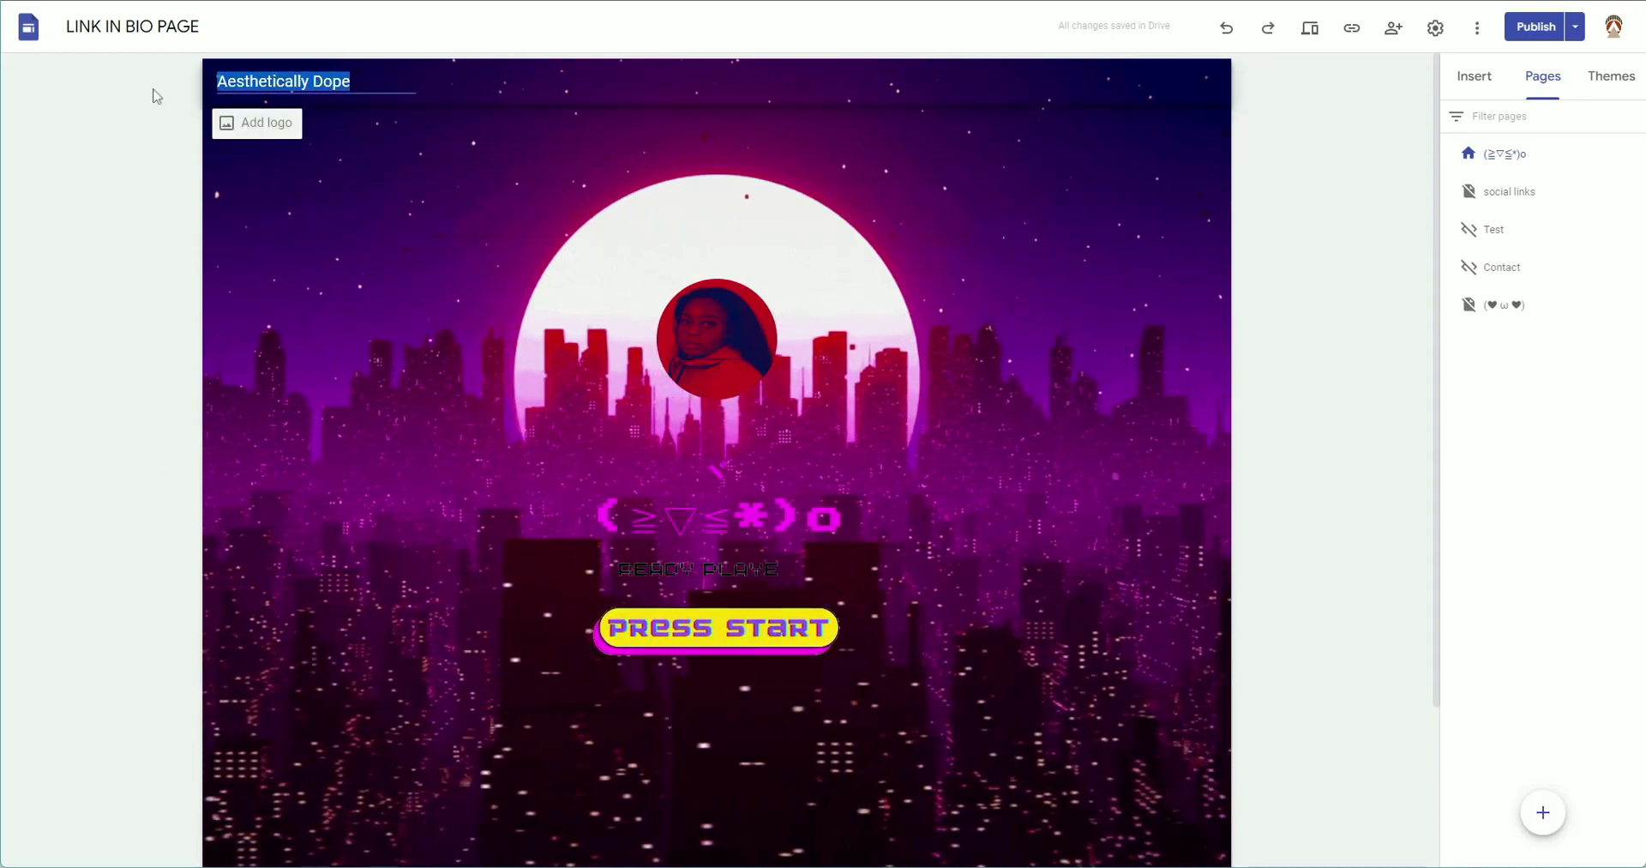
key(BackSpace)
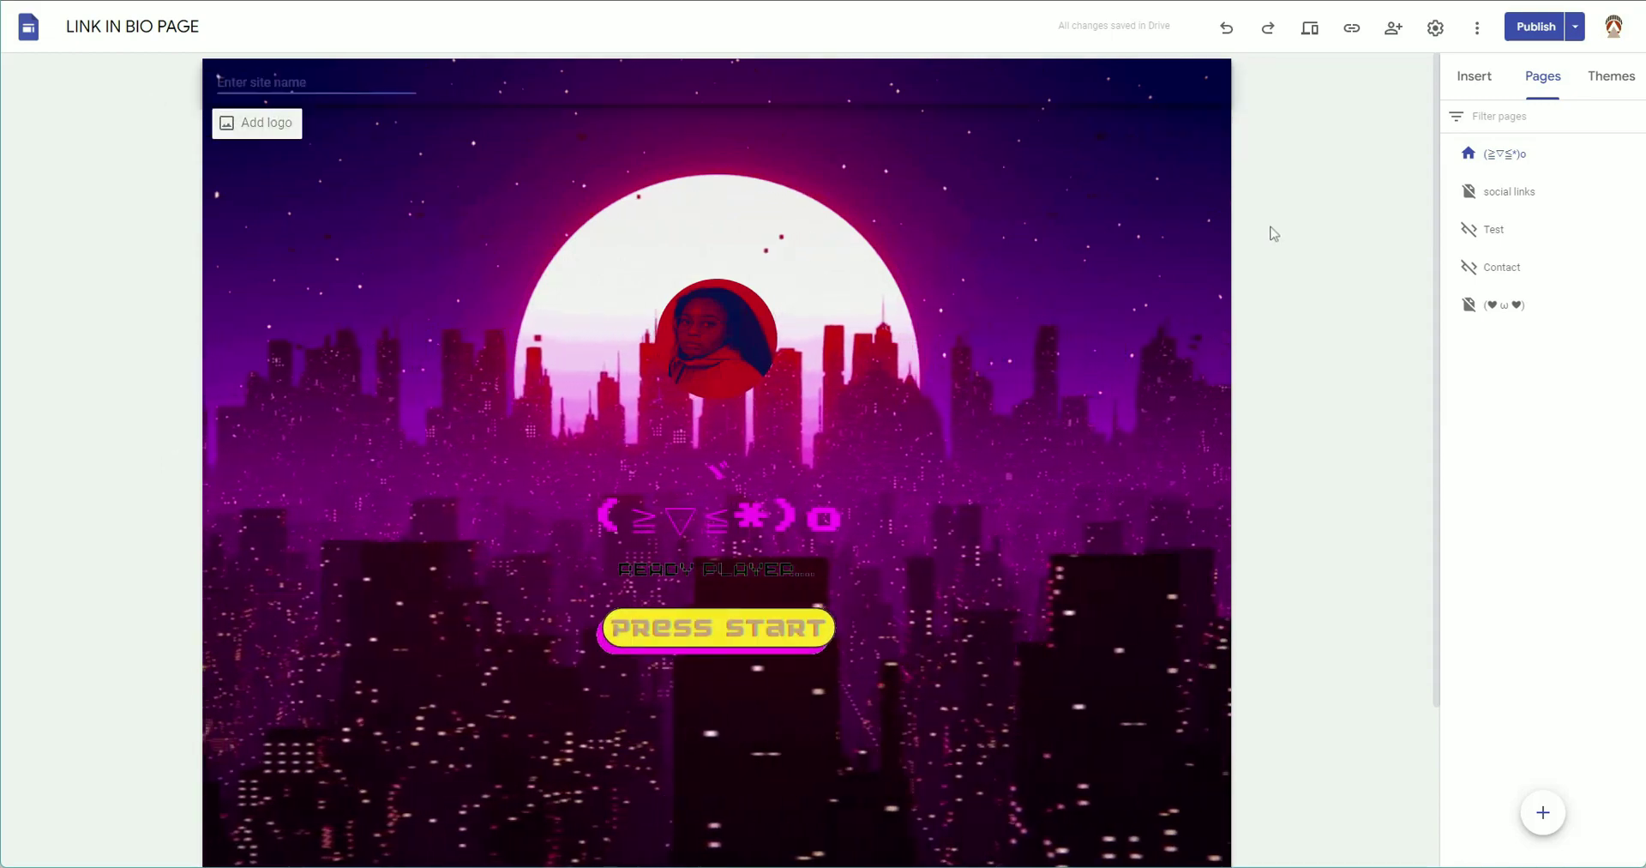
click(1535, 27)
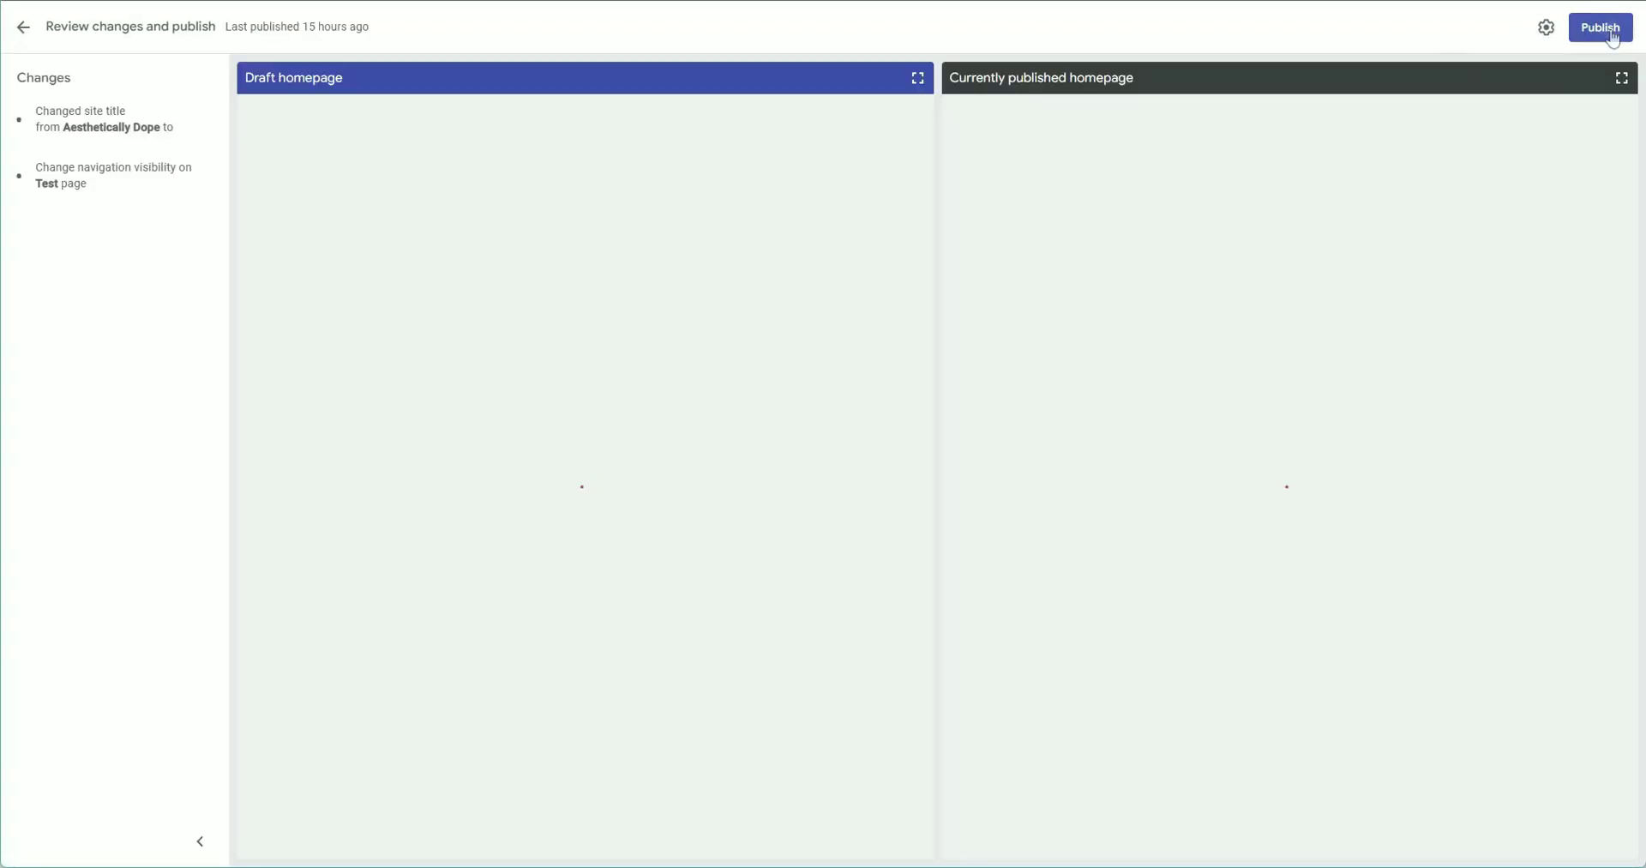
click(1605, 32)
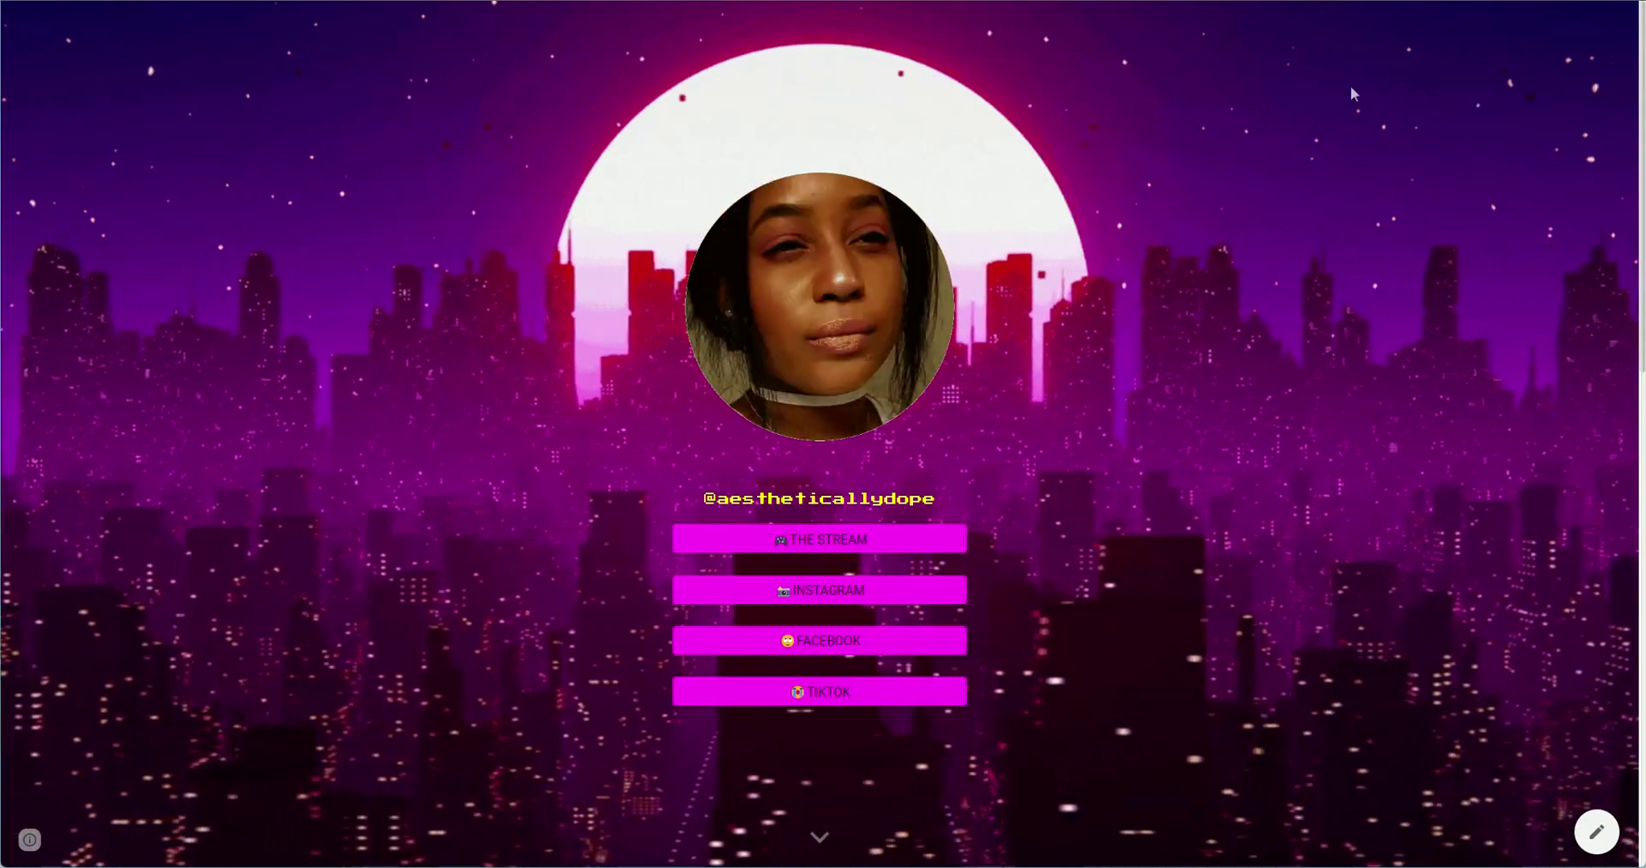
- Review the published social links page in the desktop layout and in a 425-pixel-wide mobile preview
scroll(948, 618, down, 2)
scroll(948, 617, down, 3)
scroll(948, 515, up, 5)
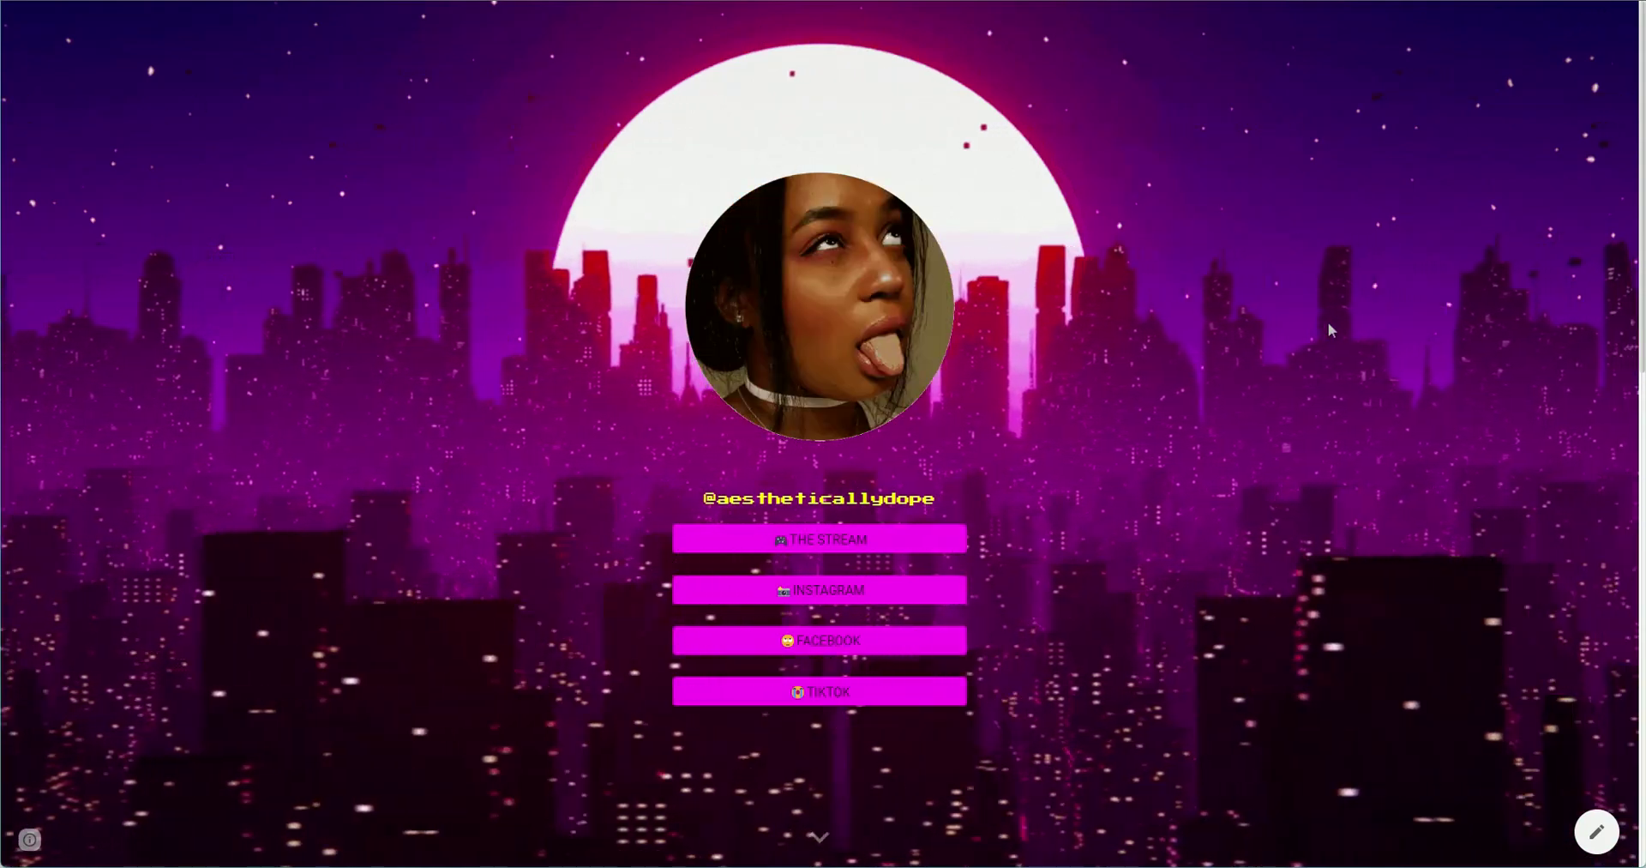
key(ctrl+shift+i)
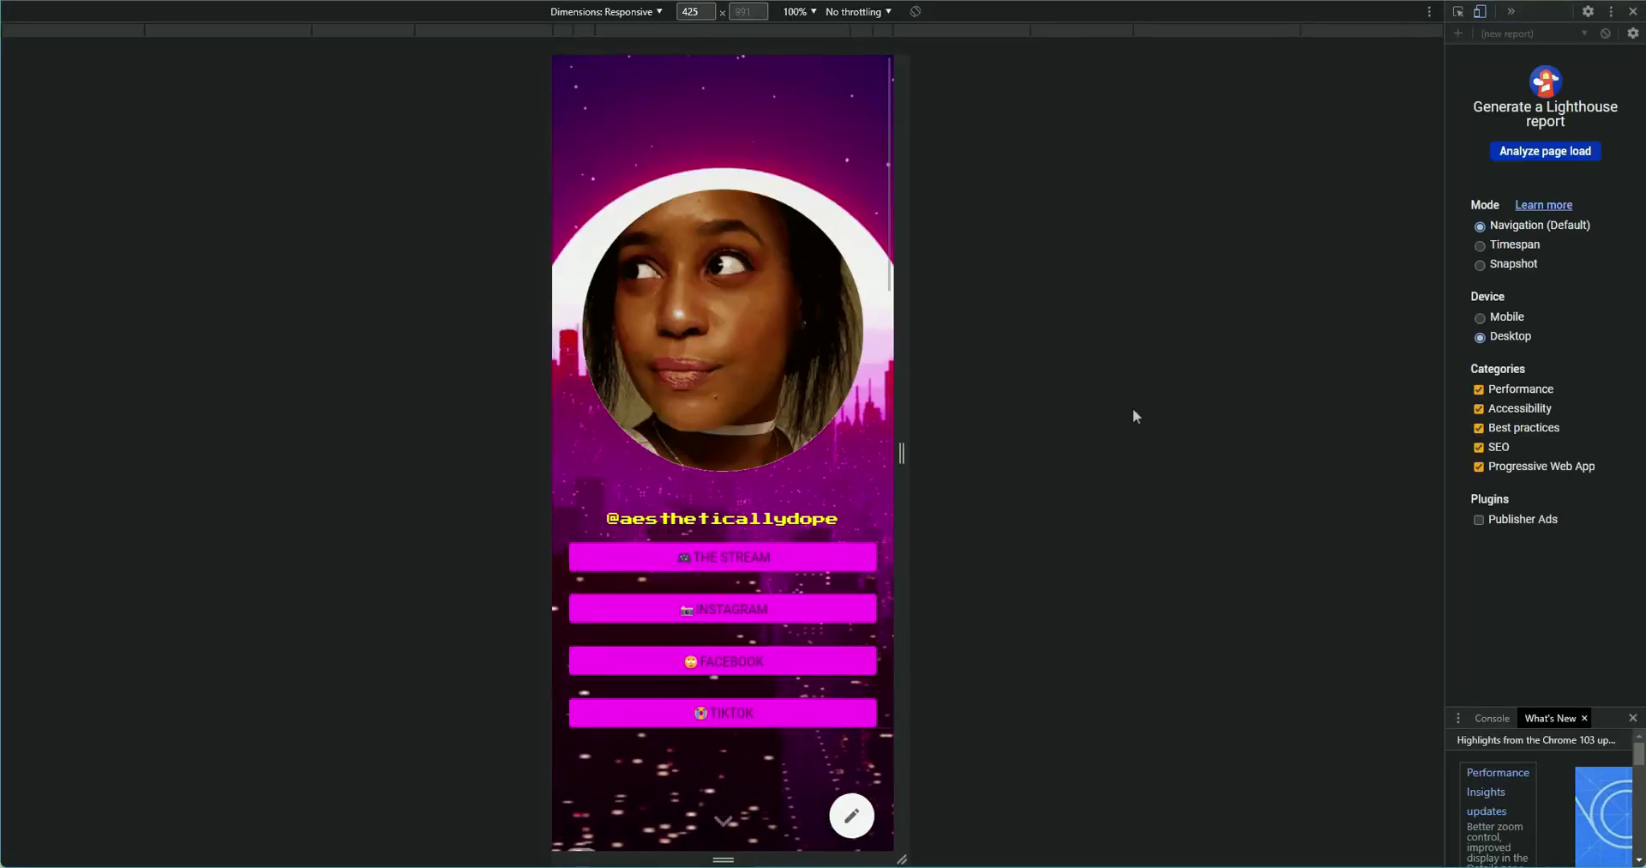
scroll(786, 300, down, 15)
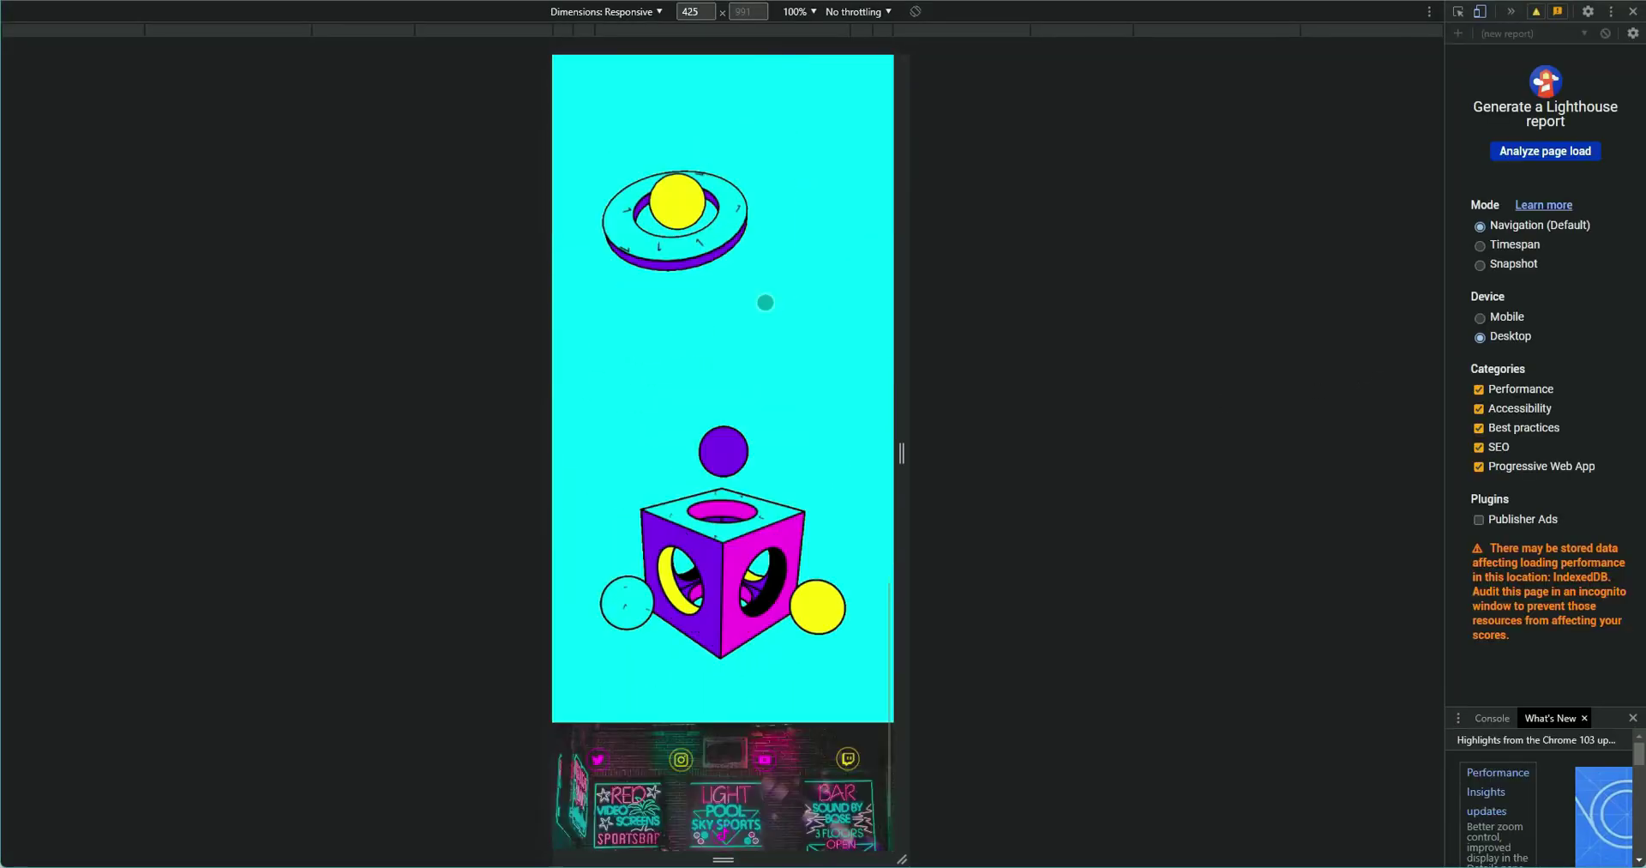
scroll(741, 569, up, 15)
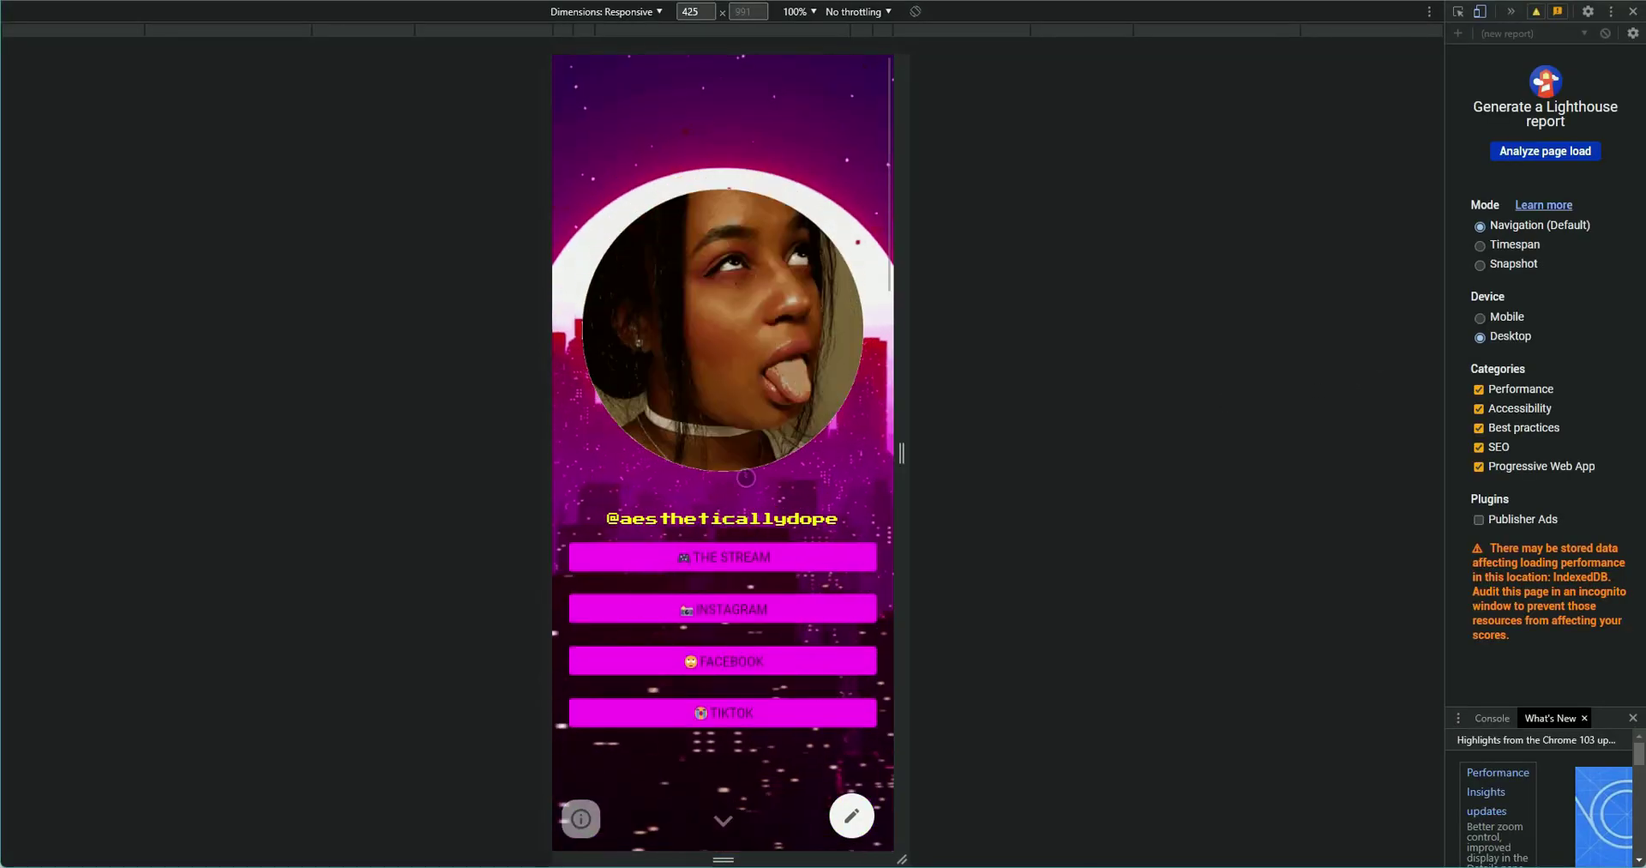
scroll(694, 302, down, 14)
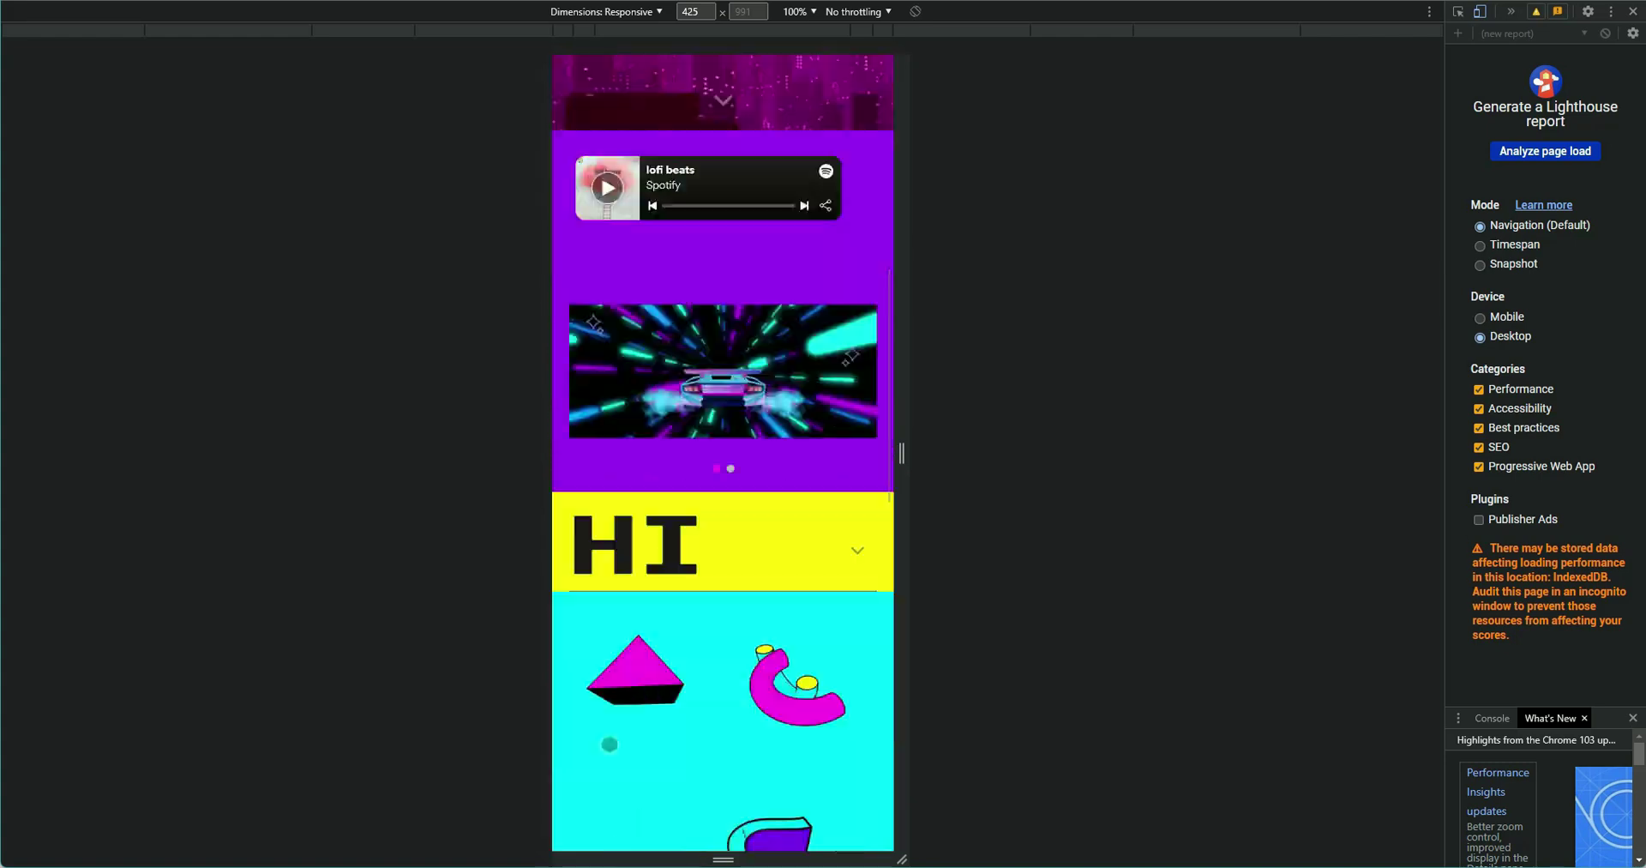
scroll(611, 725, up, 6)
scroll(611, 725, up, 8)
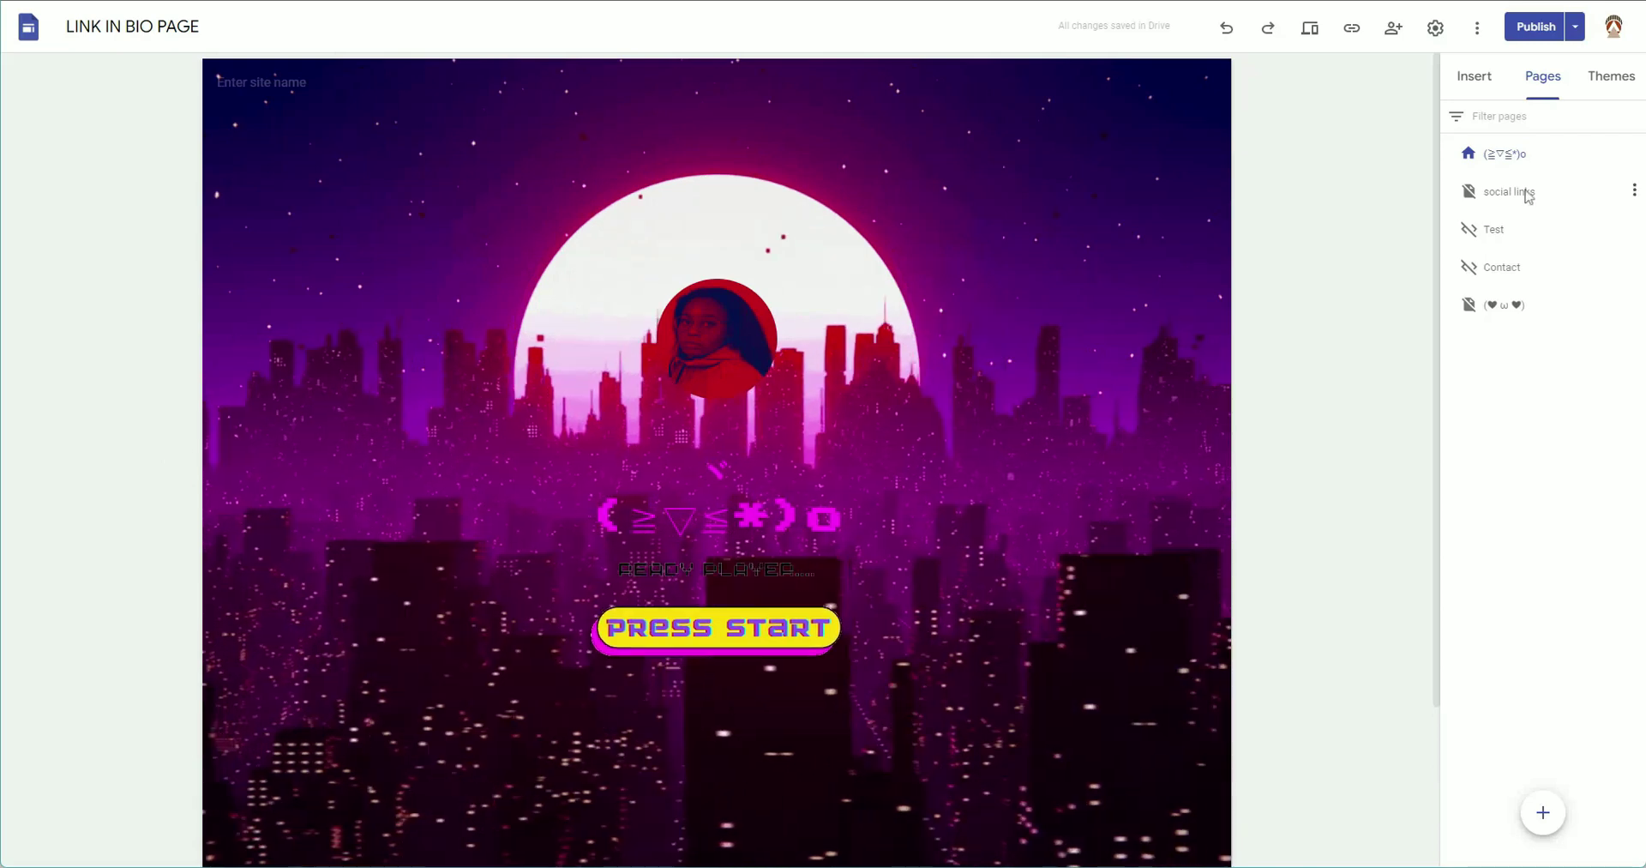
- Return to the site editor and hide the footer on the social links page
click(1509, 191)
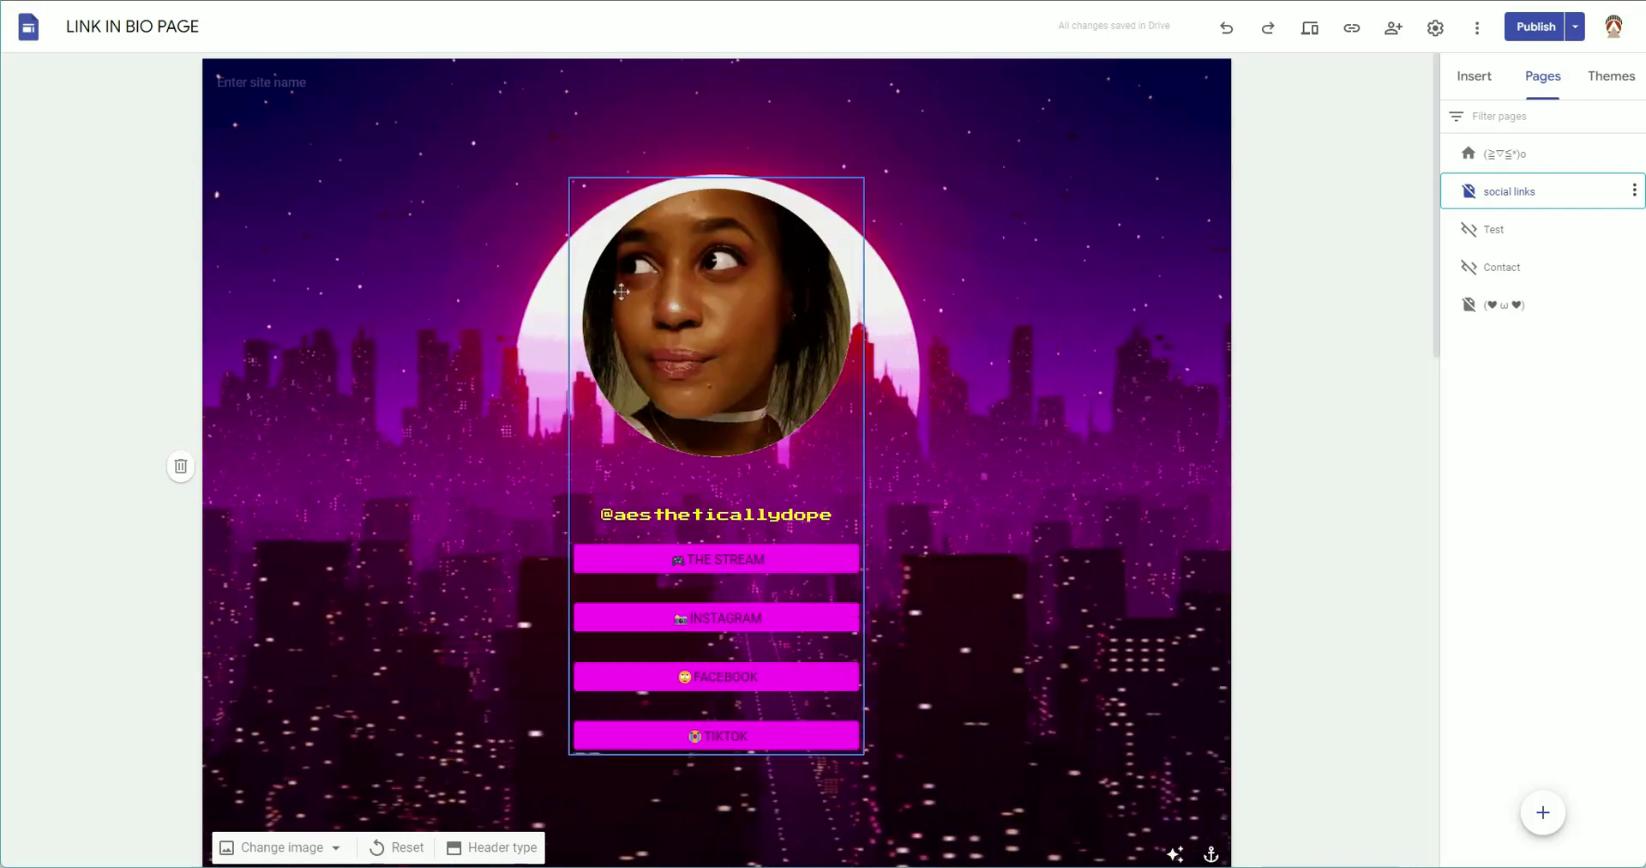
scroll(1115, 651, down, 8)
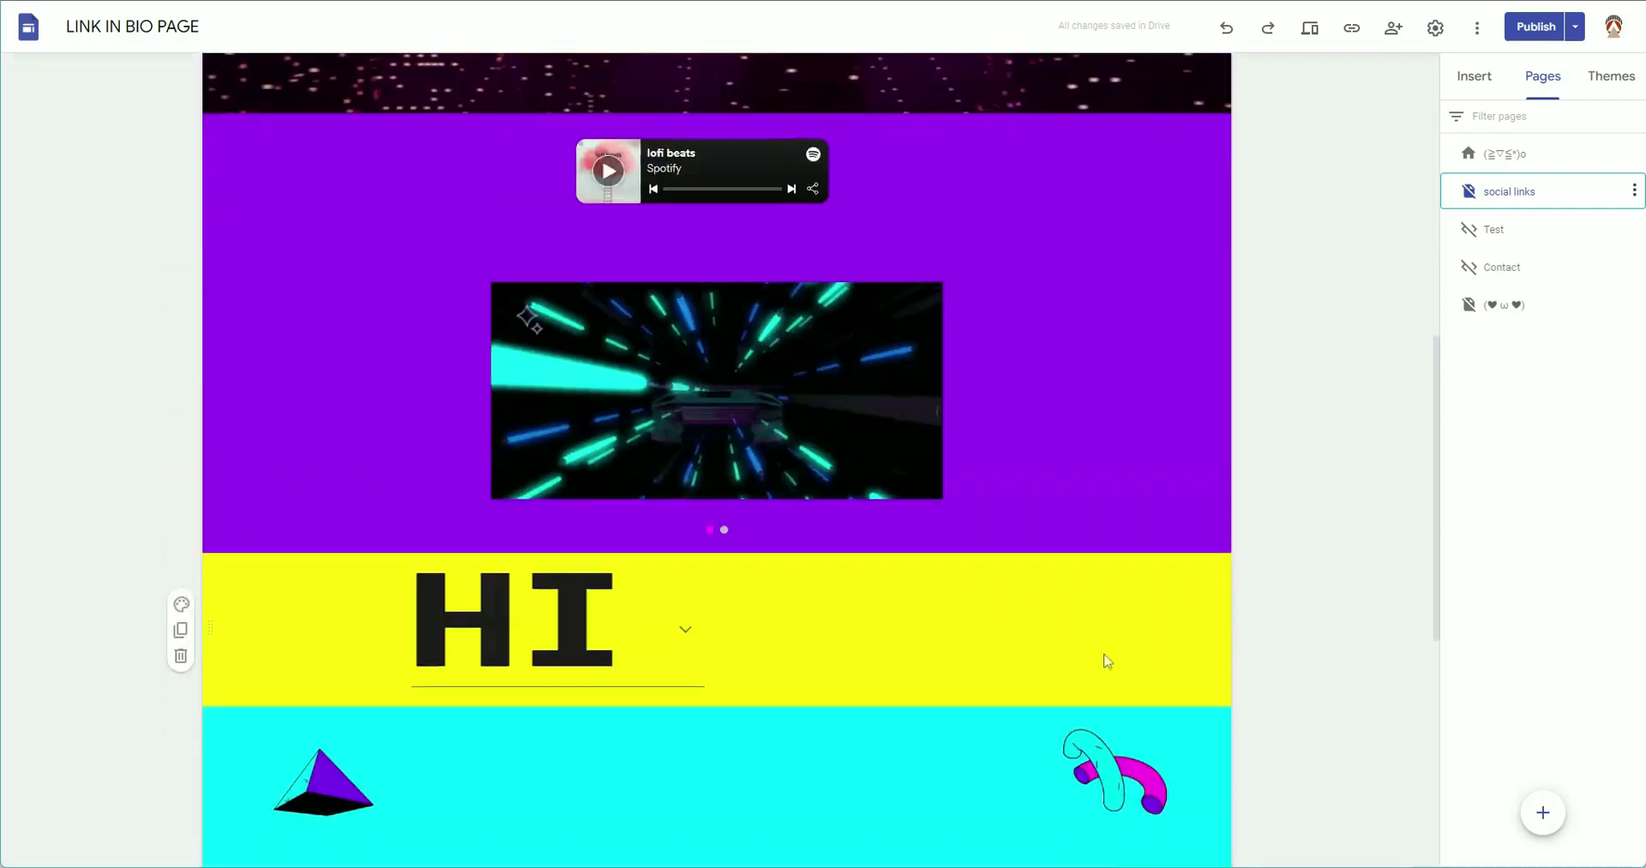
scroll(1098, 653, down, 7)
scroll(1098, 652, up, 2)
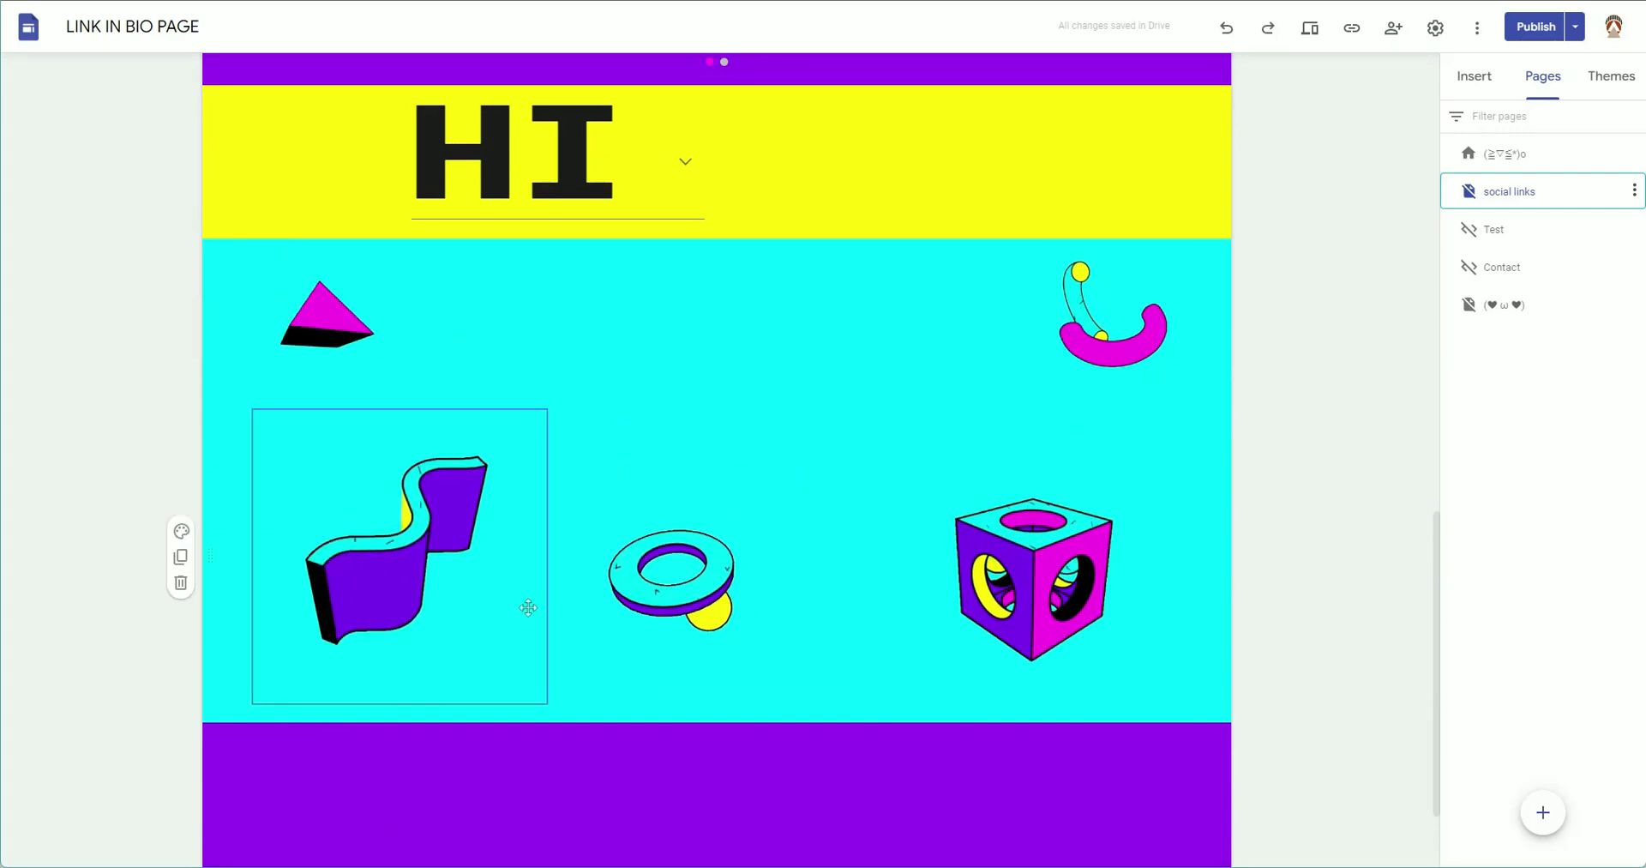
scroll(555, 554, down, 2)
scroll(573, 580, up, 2)
scroll(573, 581, down, 2)
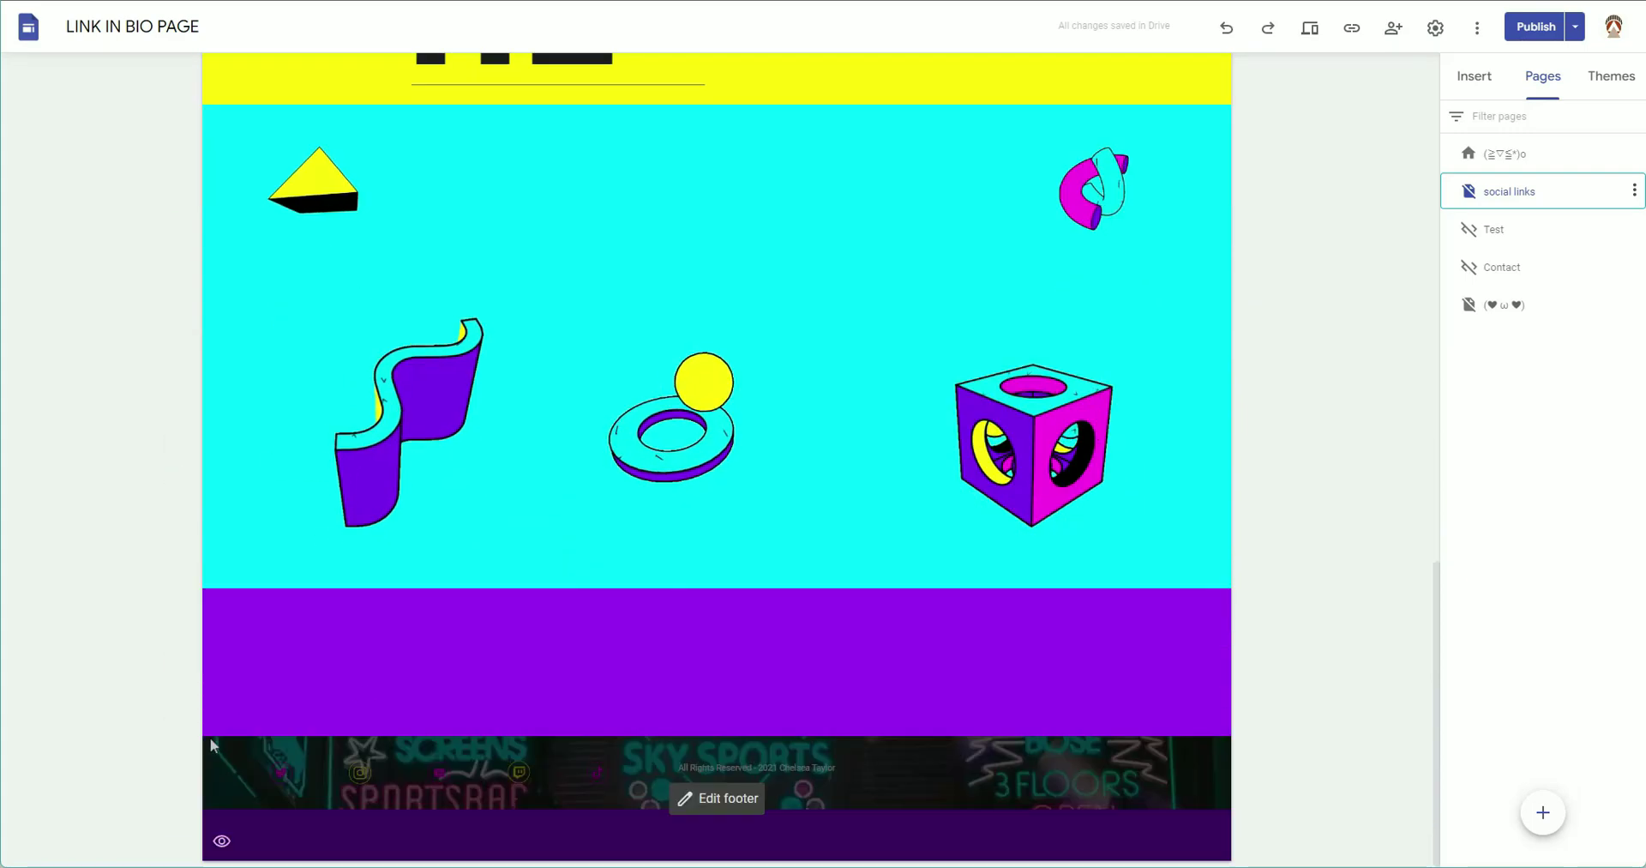
click(221, 841)
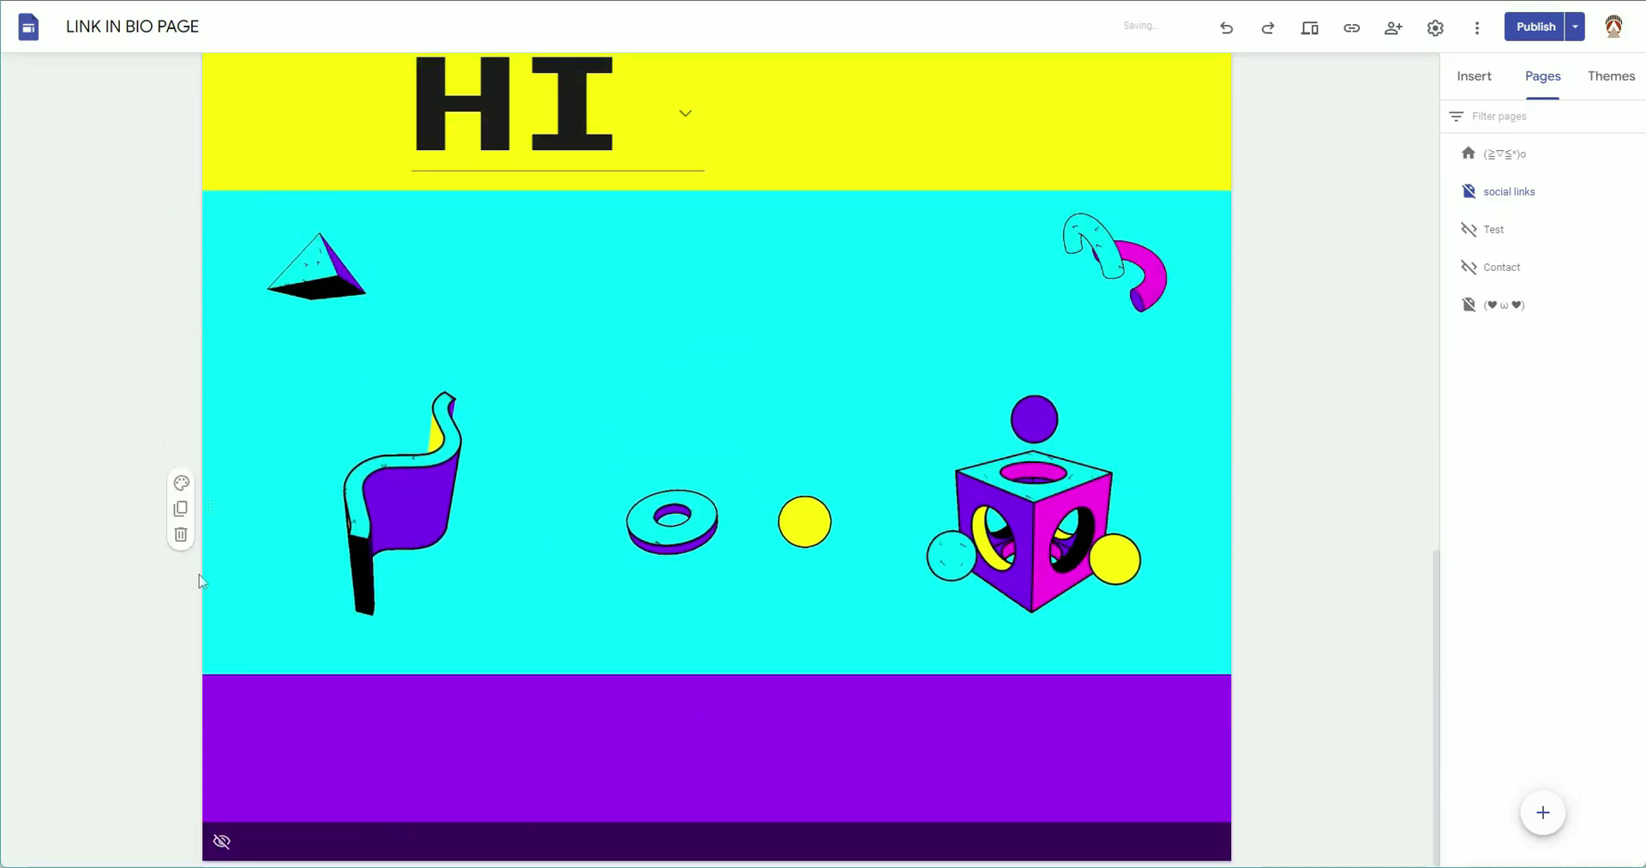
- Move the collapsible HI text group to the middle of the yellow section and center-align its heading
scroll(397, 164, up, 3)
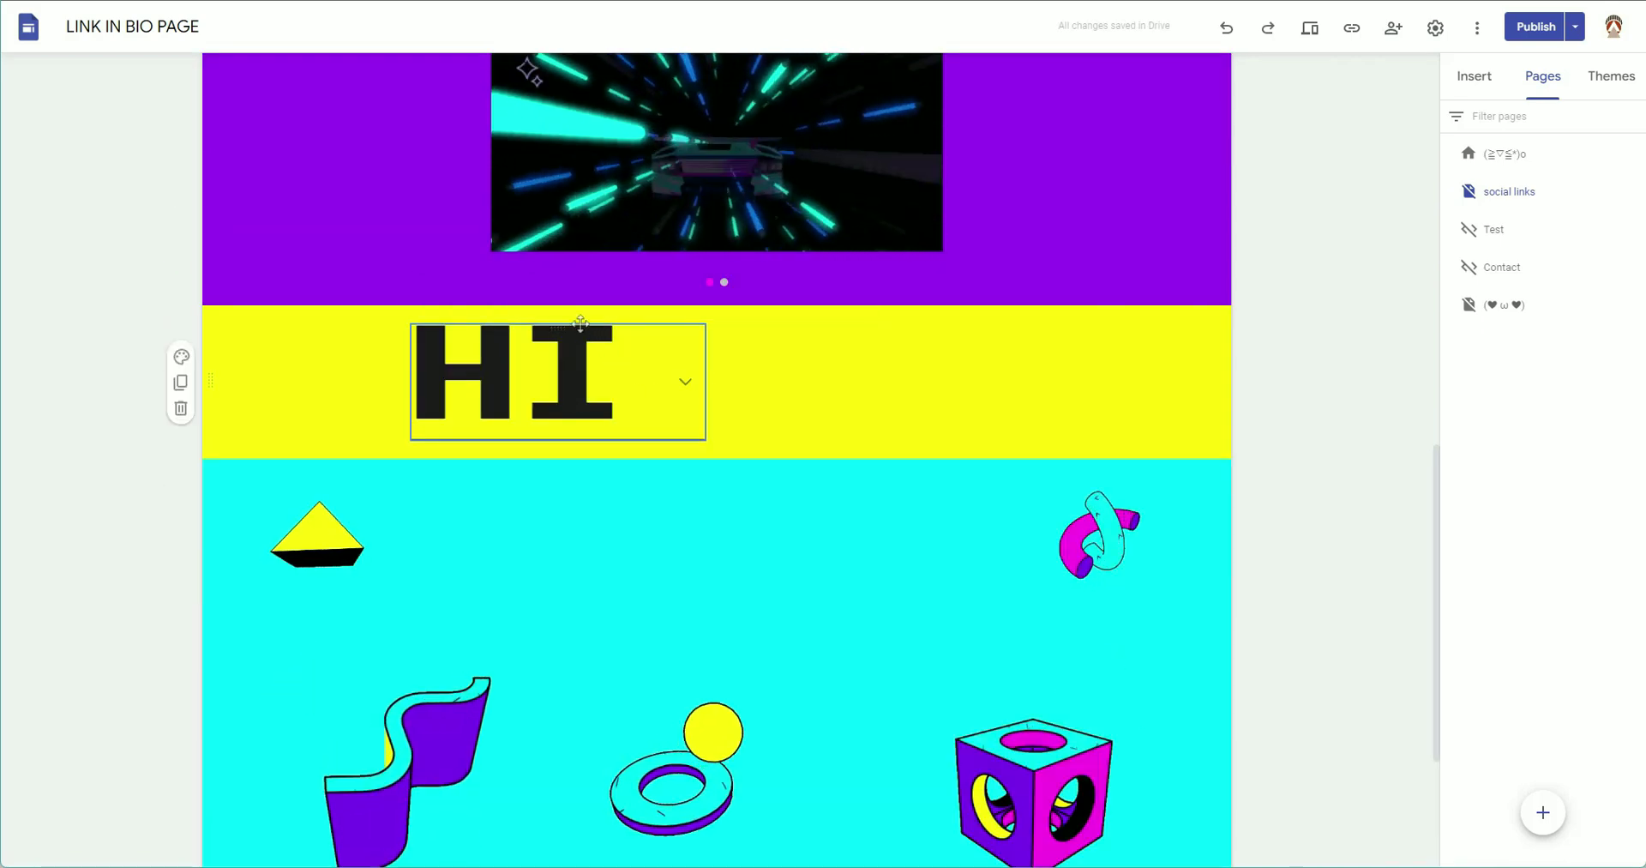
drag(580, 322, 778, 342)
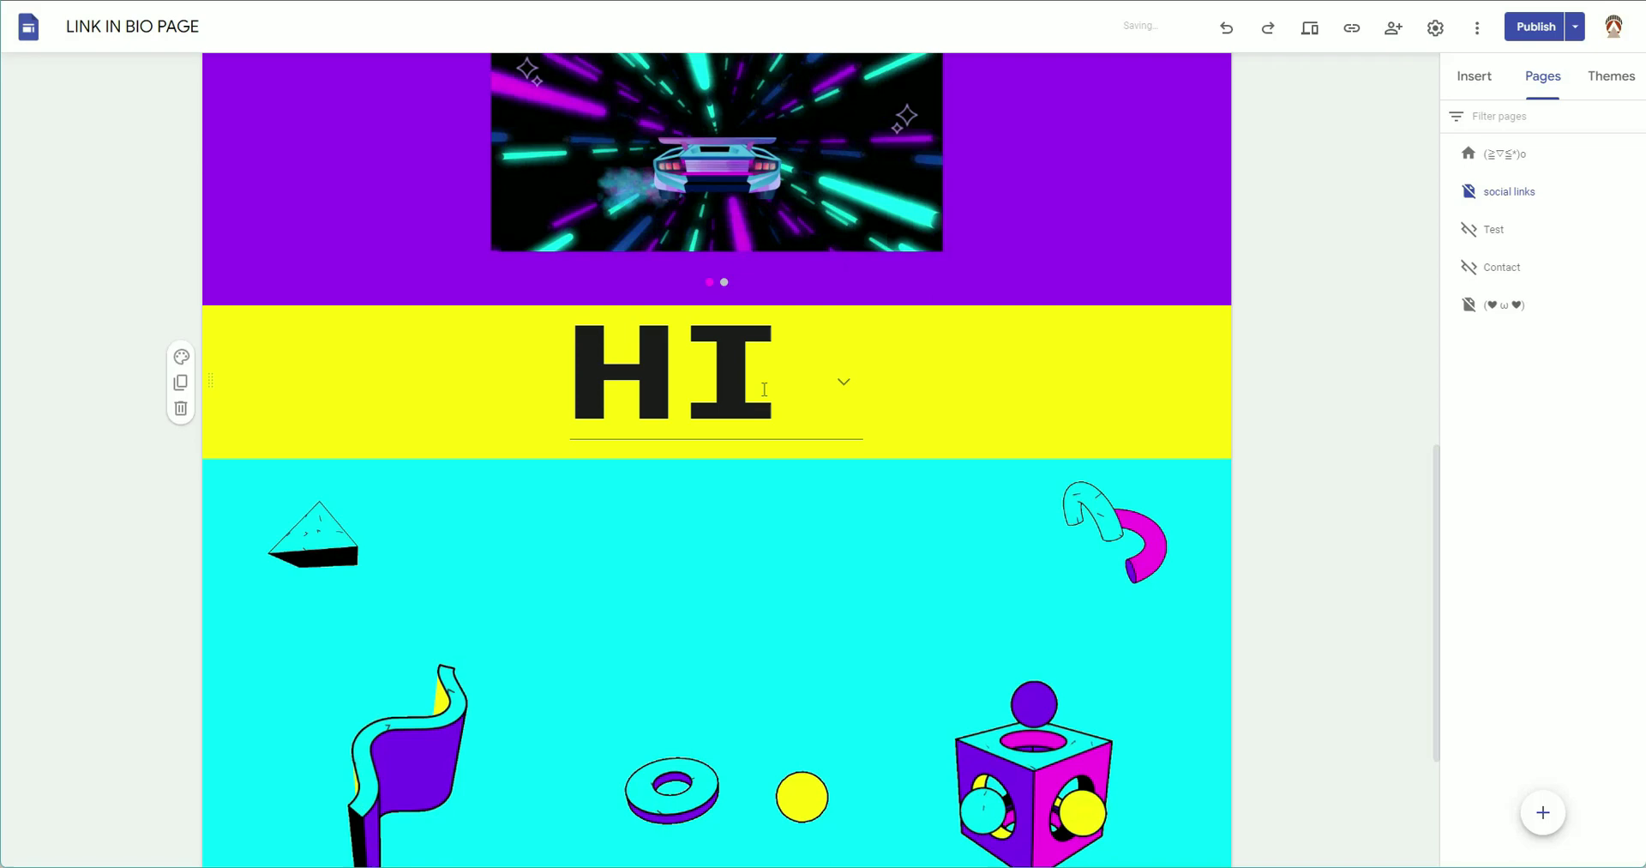
click(784, 354)
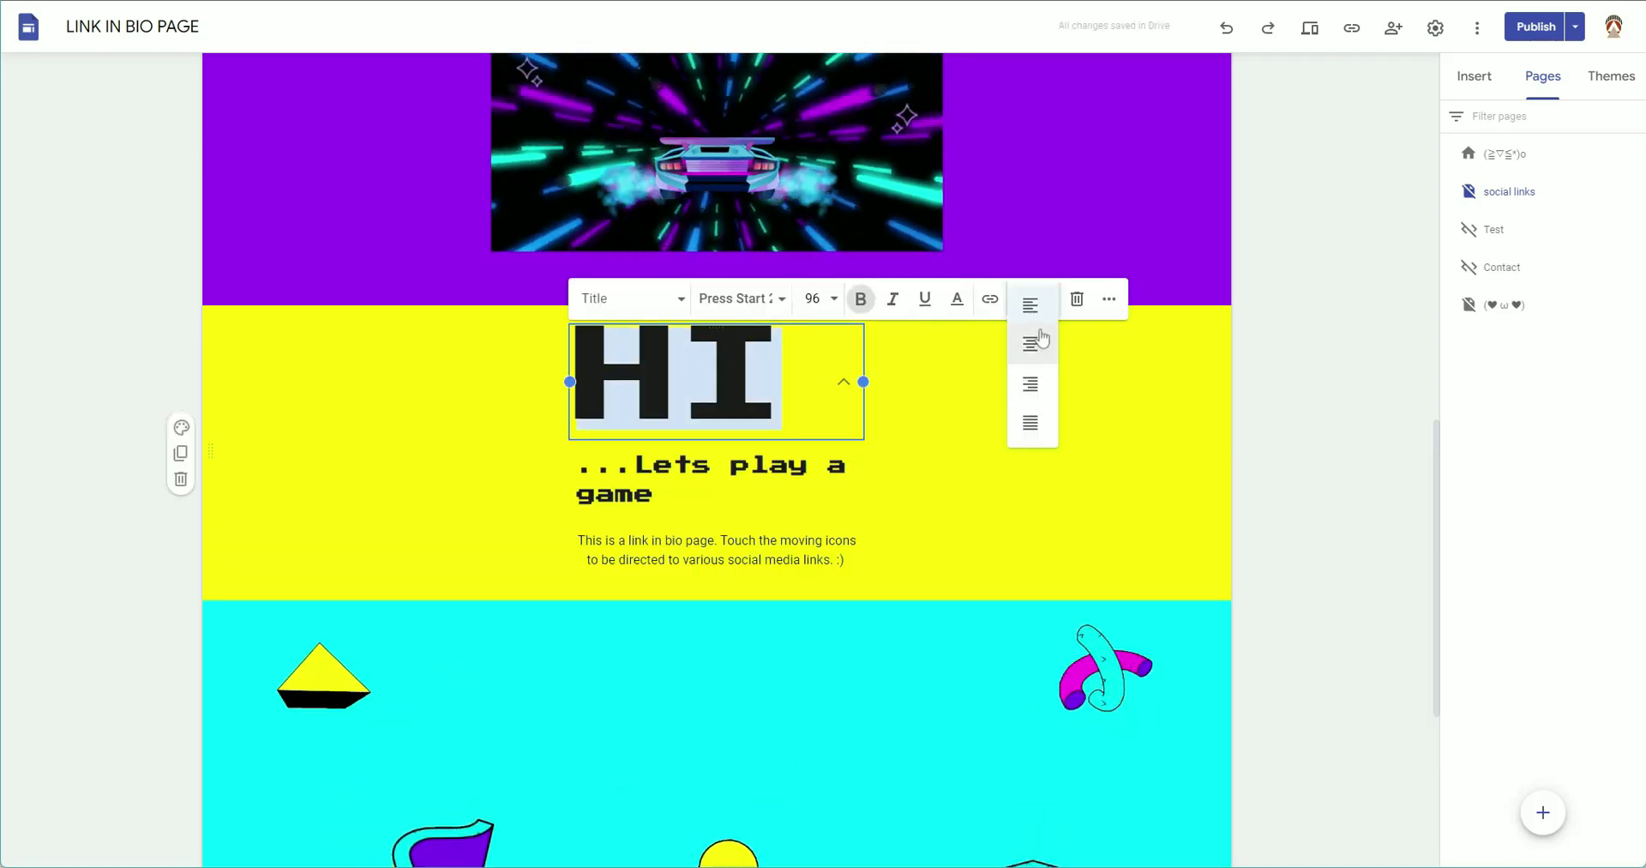
click(1318, 538)
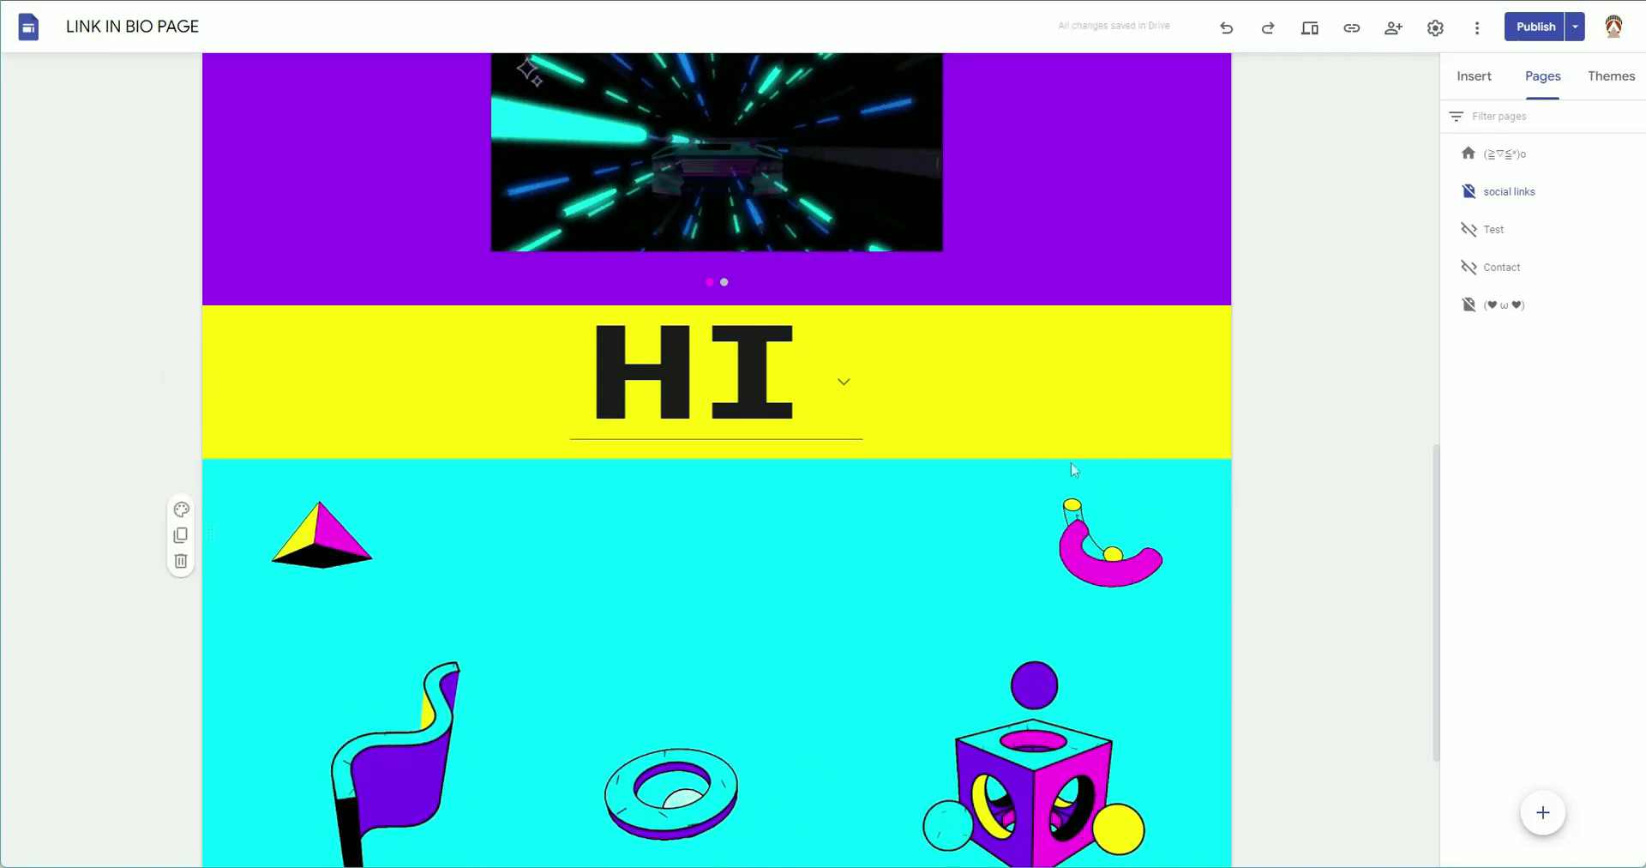
- Add an empty text box below the TIKTOK button in the page header
scroll(1076, 450, up, 10)
scroll(1083, 443, down, 3)
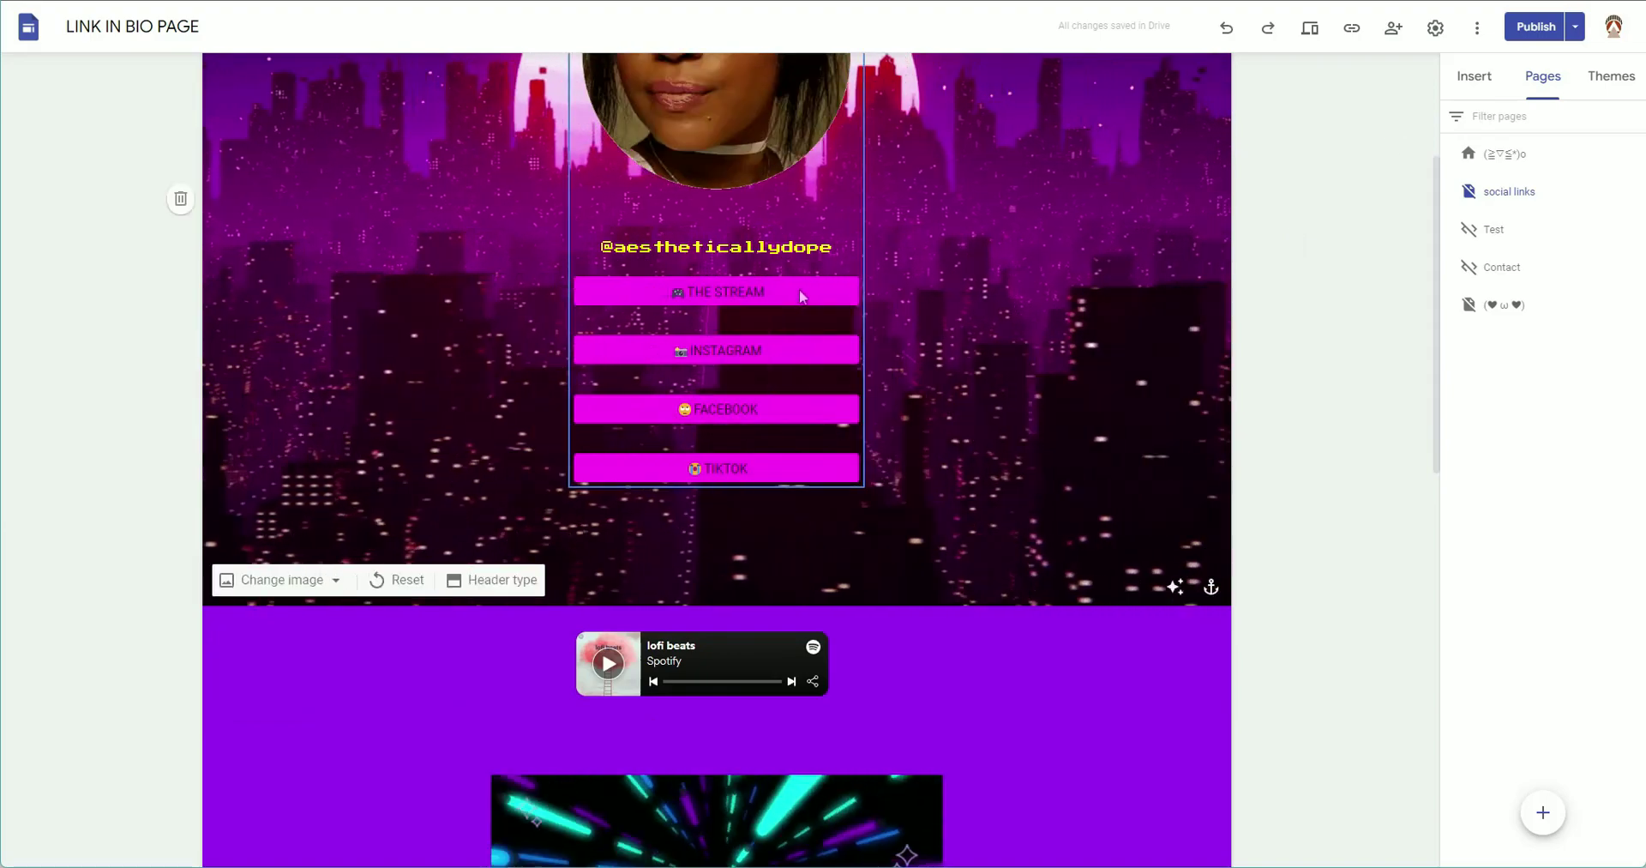
click(802, 295)
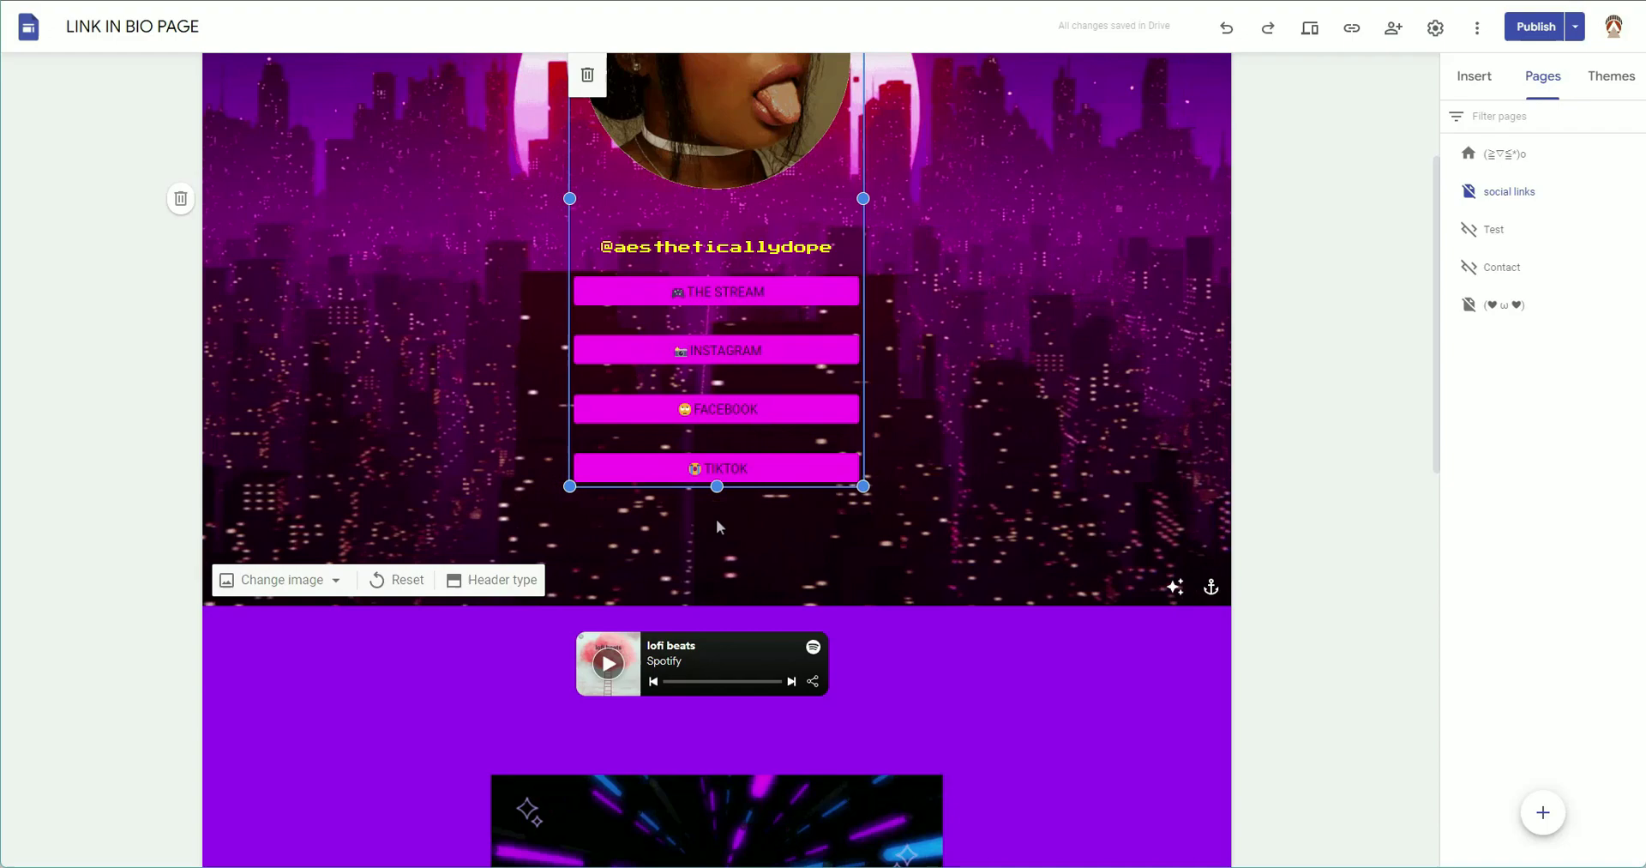
click(716, 520)
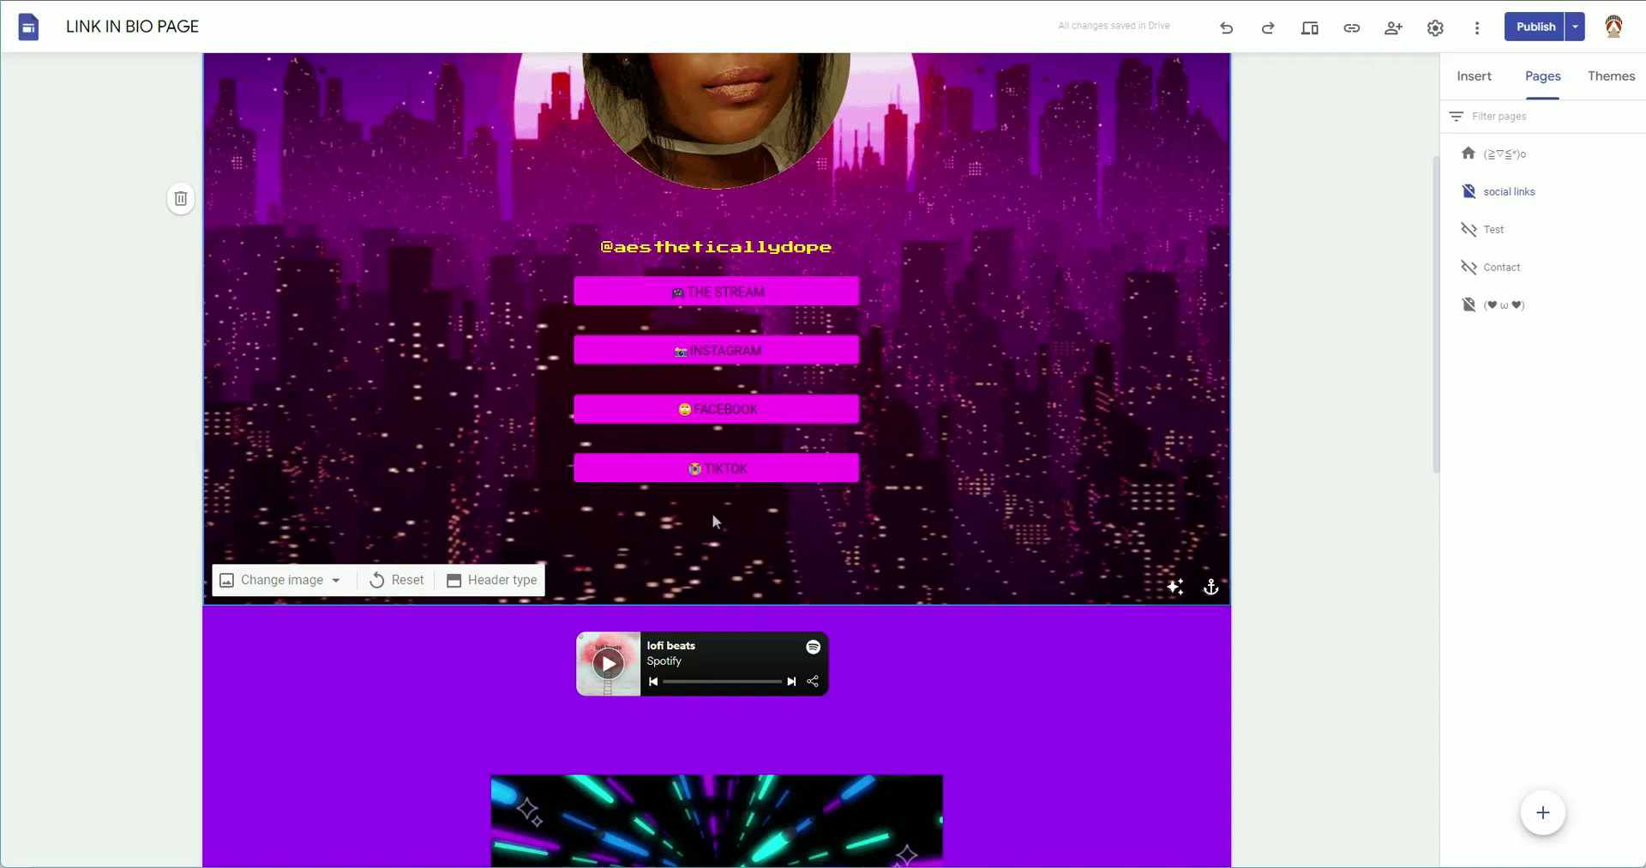
double_click(713, 513)
click(708, 512)
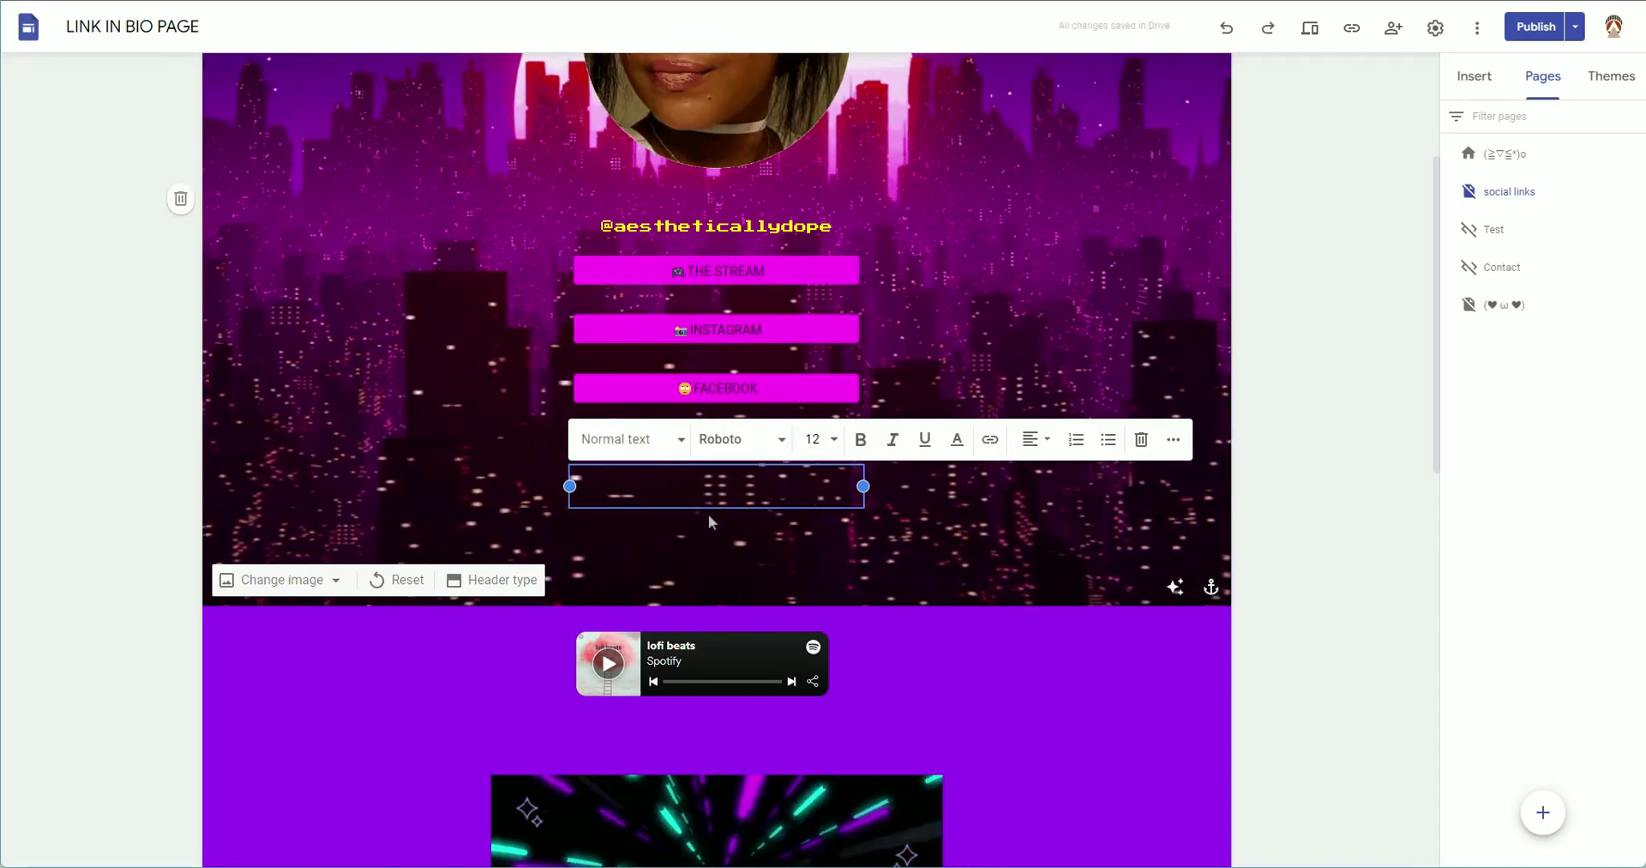
- Browse the system emoji picker and insert the first suggested GIF into the page header
key(super+period)
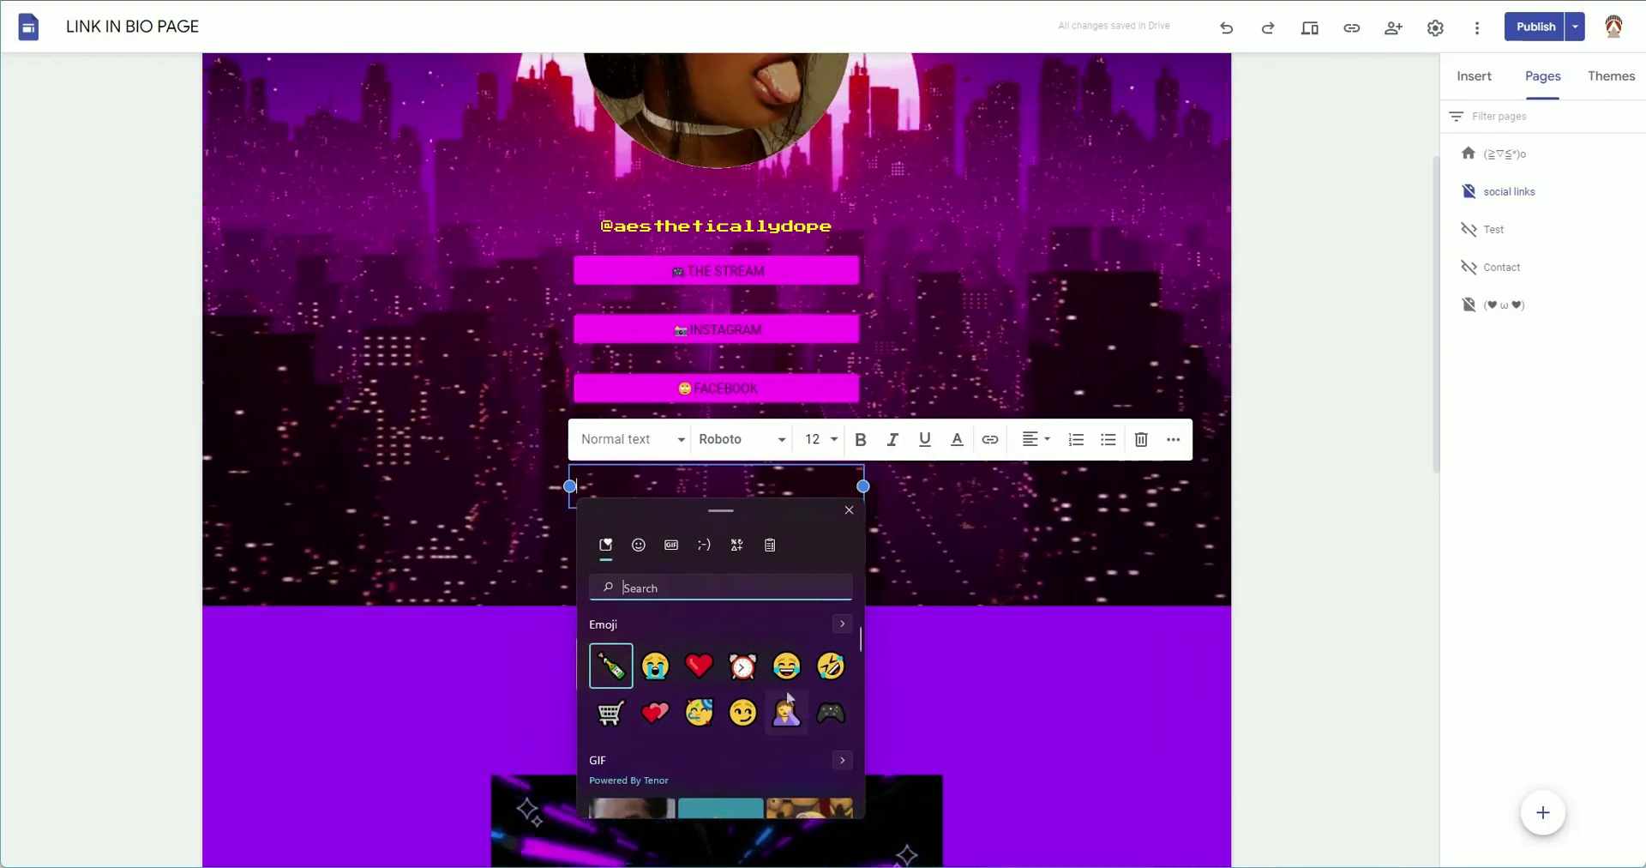
scroll(771, 686, down, 3)
scroll(744, 667, up, 2)
scroll(664, 681, down, 3)
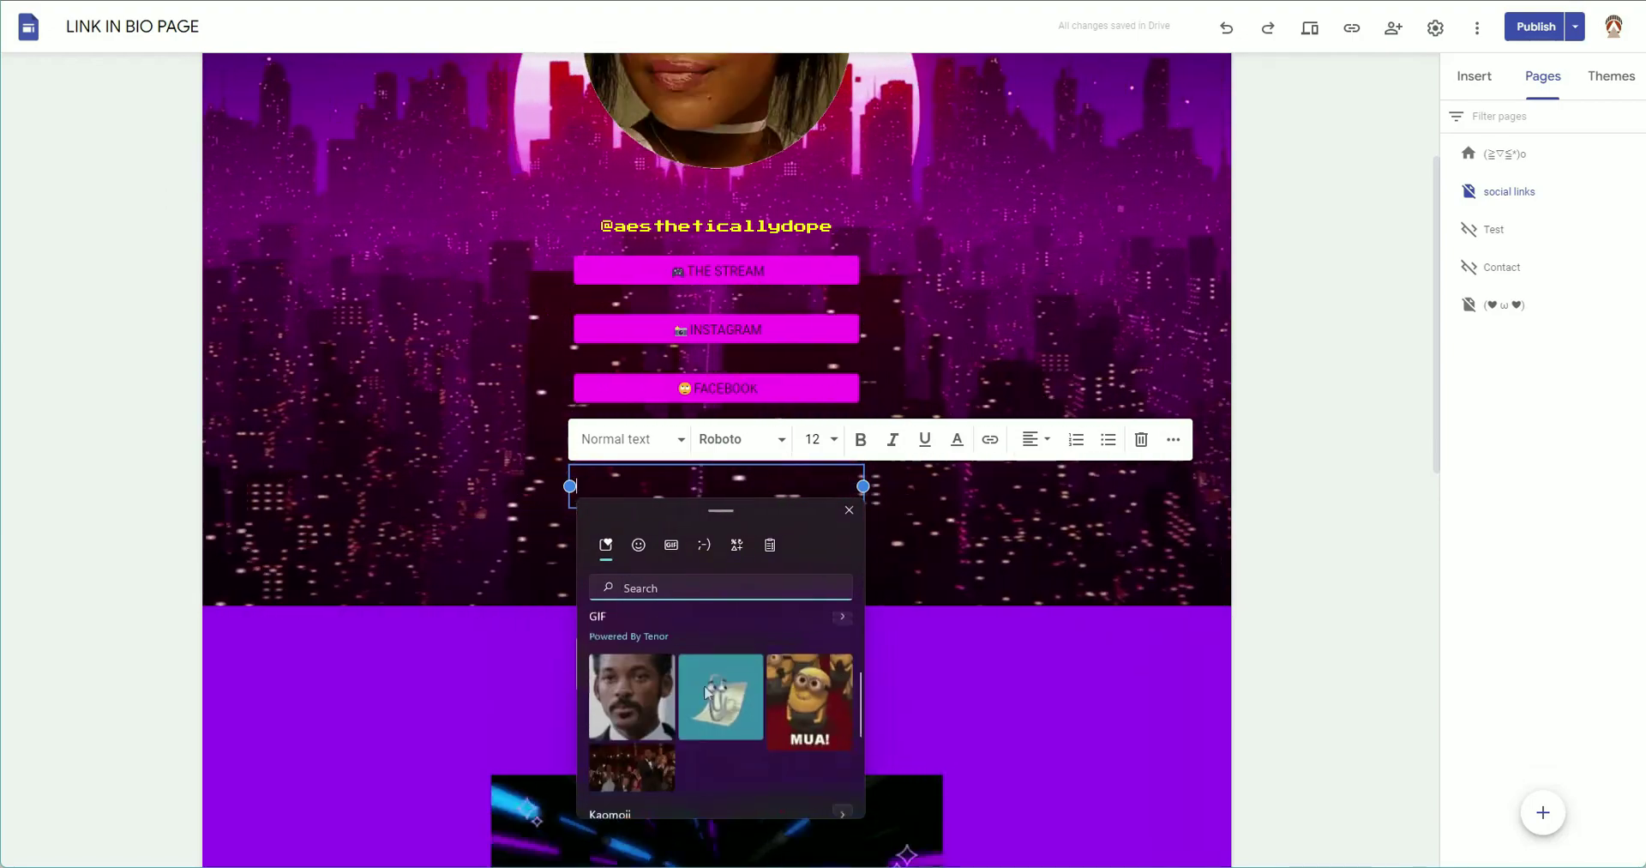
click(641, 686)
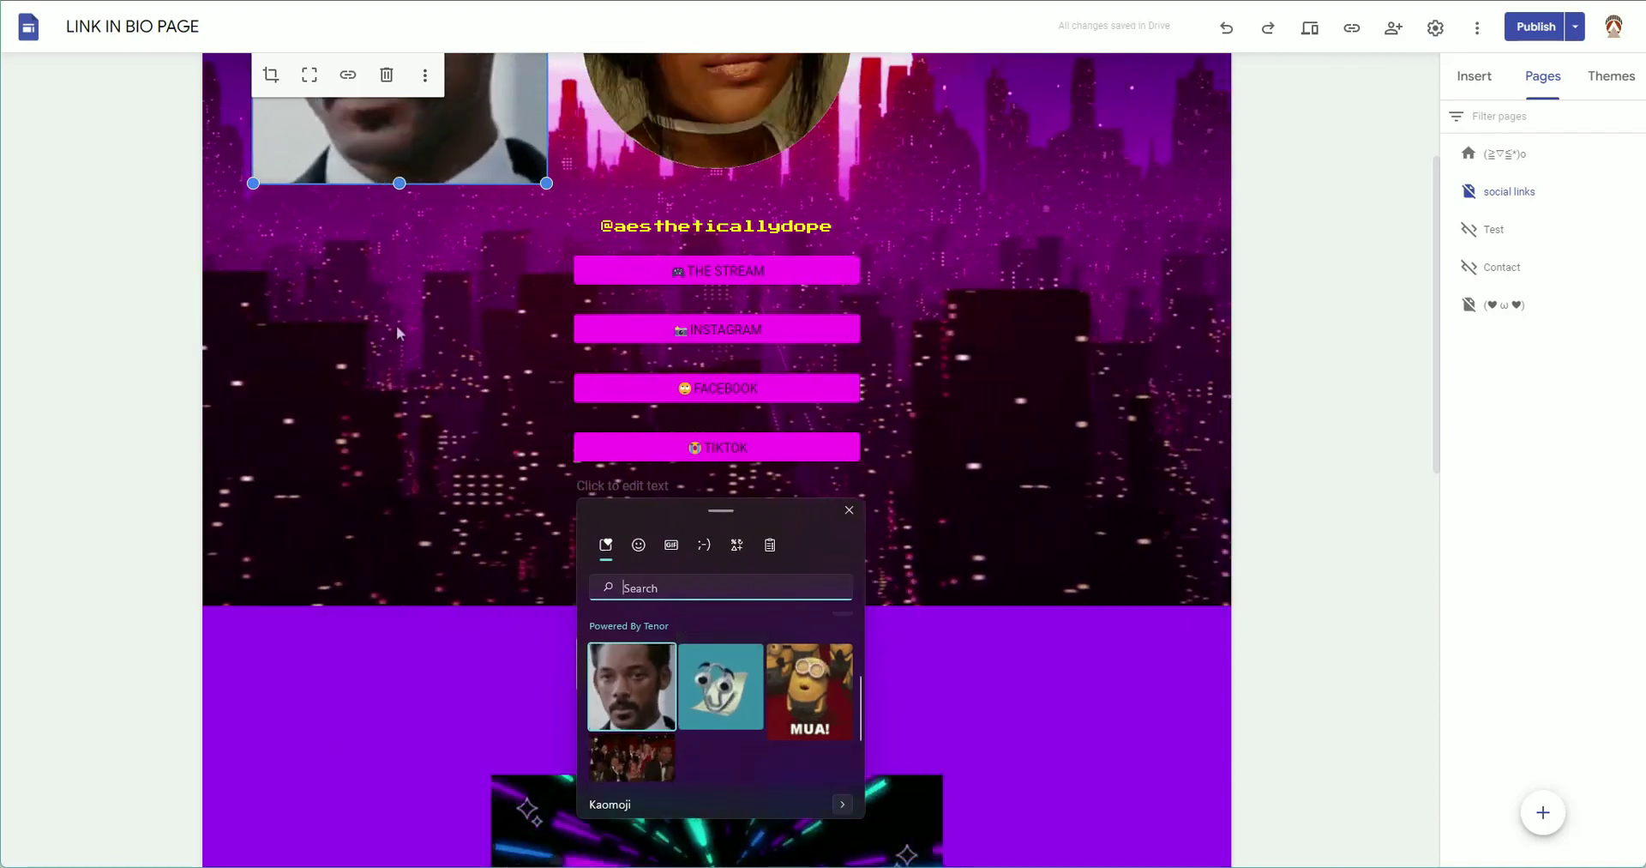
- Close the emoji picker and remove the inserted GIF and the empty text box from the header
key(Escape)
scroll(604, 389, up, 3)
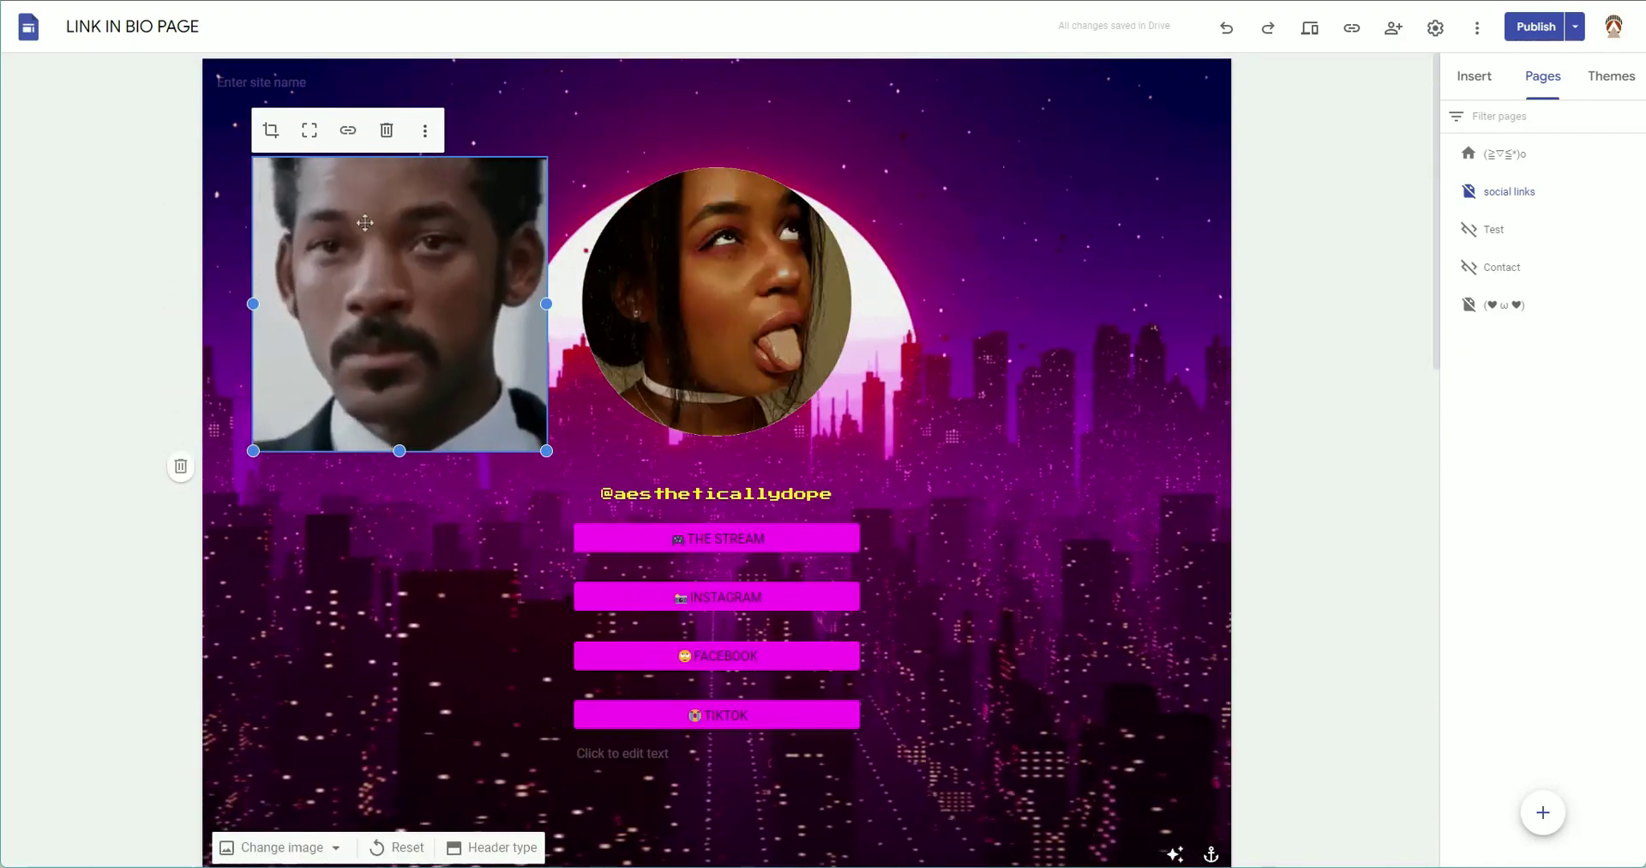
key(Delete)
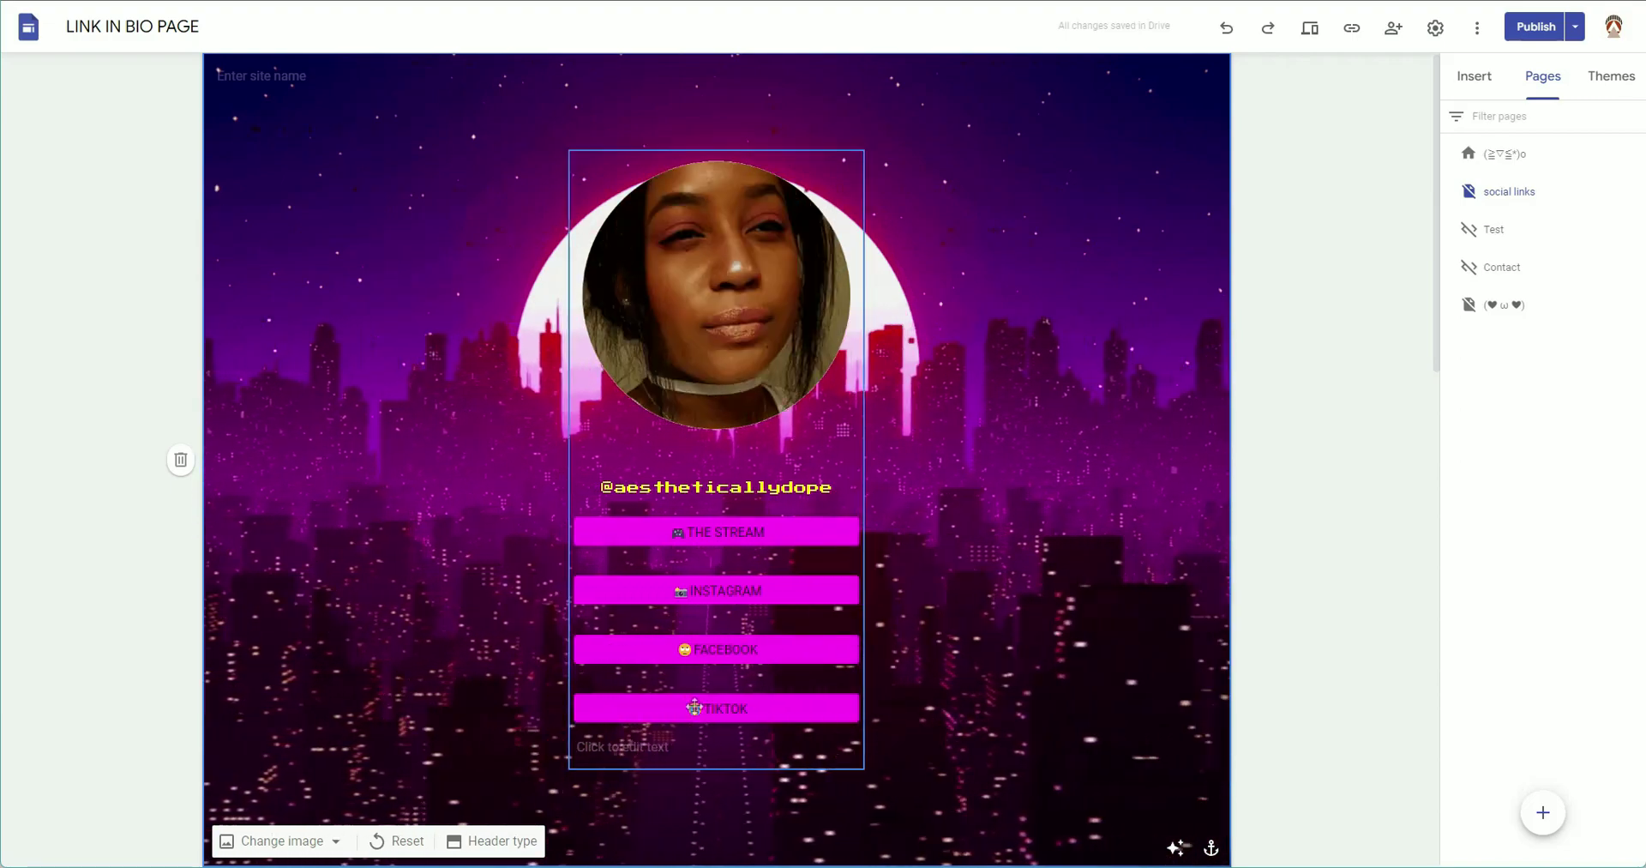
click(771, 747)
click(1141, 701)
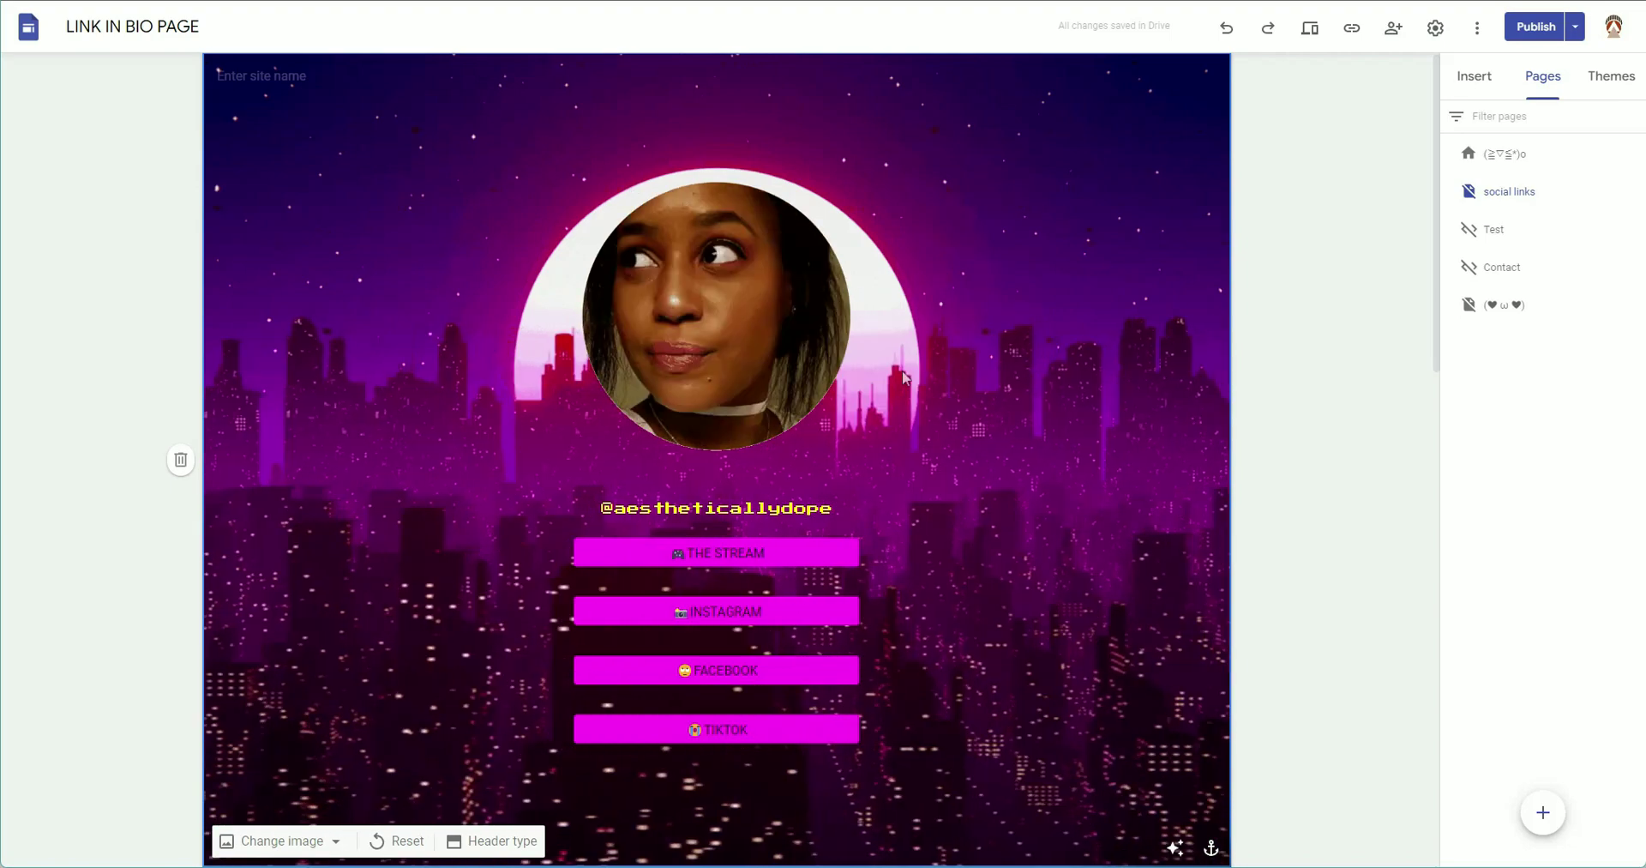
- Look through the social links page's sections, from the header's link buttons to the animated icons near the page end
scroll(1003, 358, down, 12)
scroll(1007, 362, down, 2)
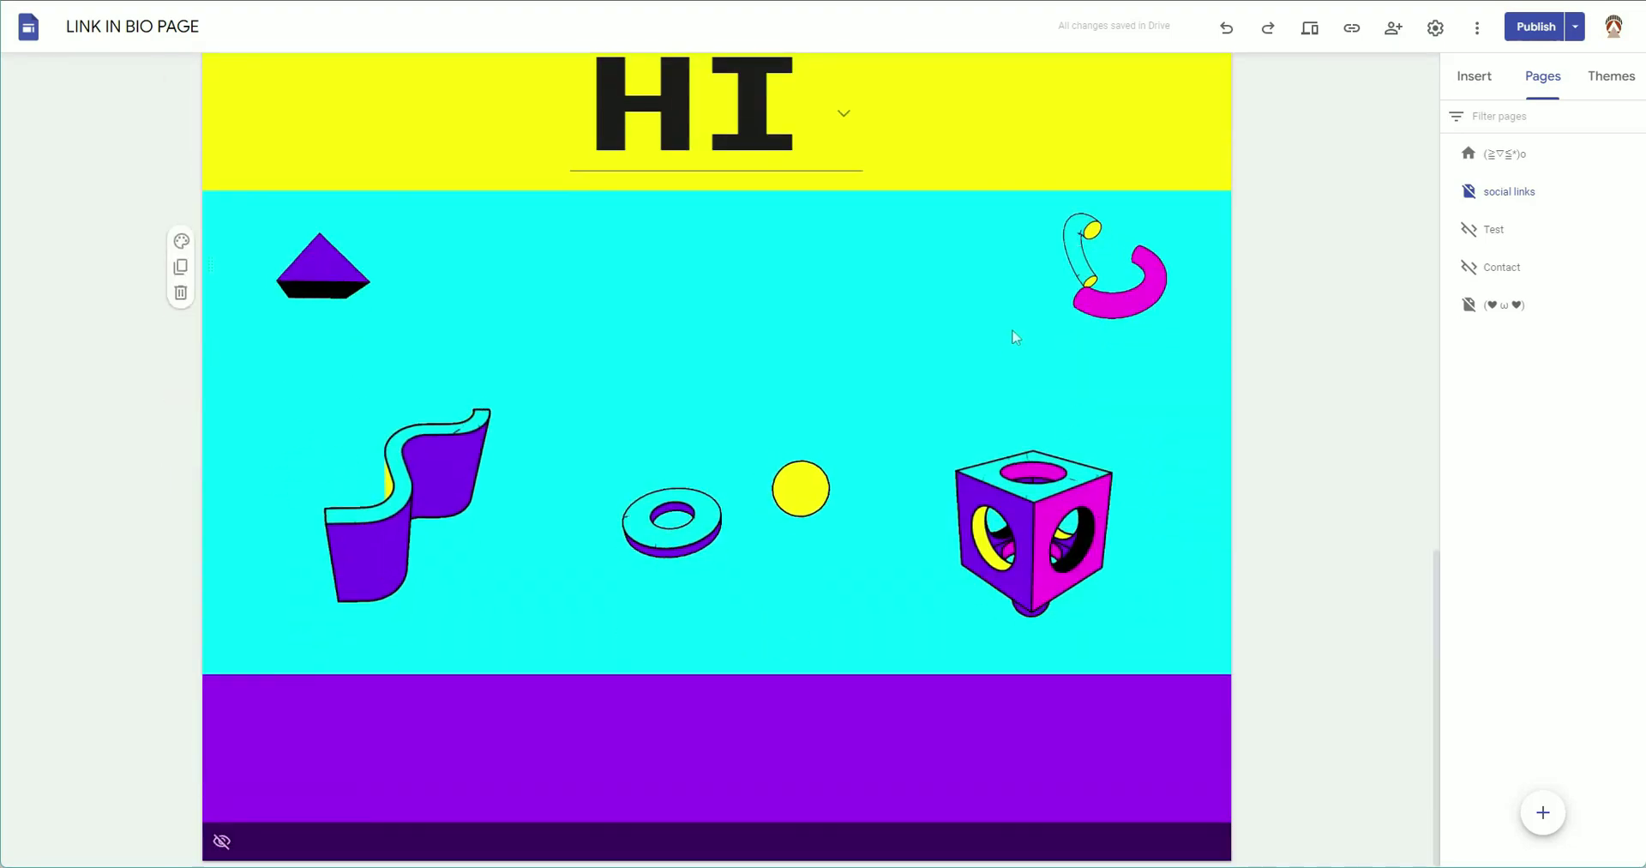
scroll(1021, 298, up, 14)
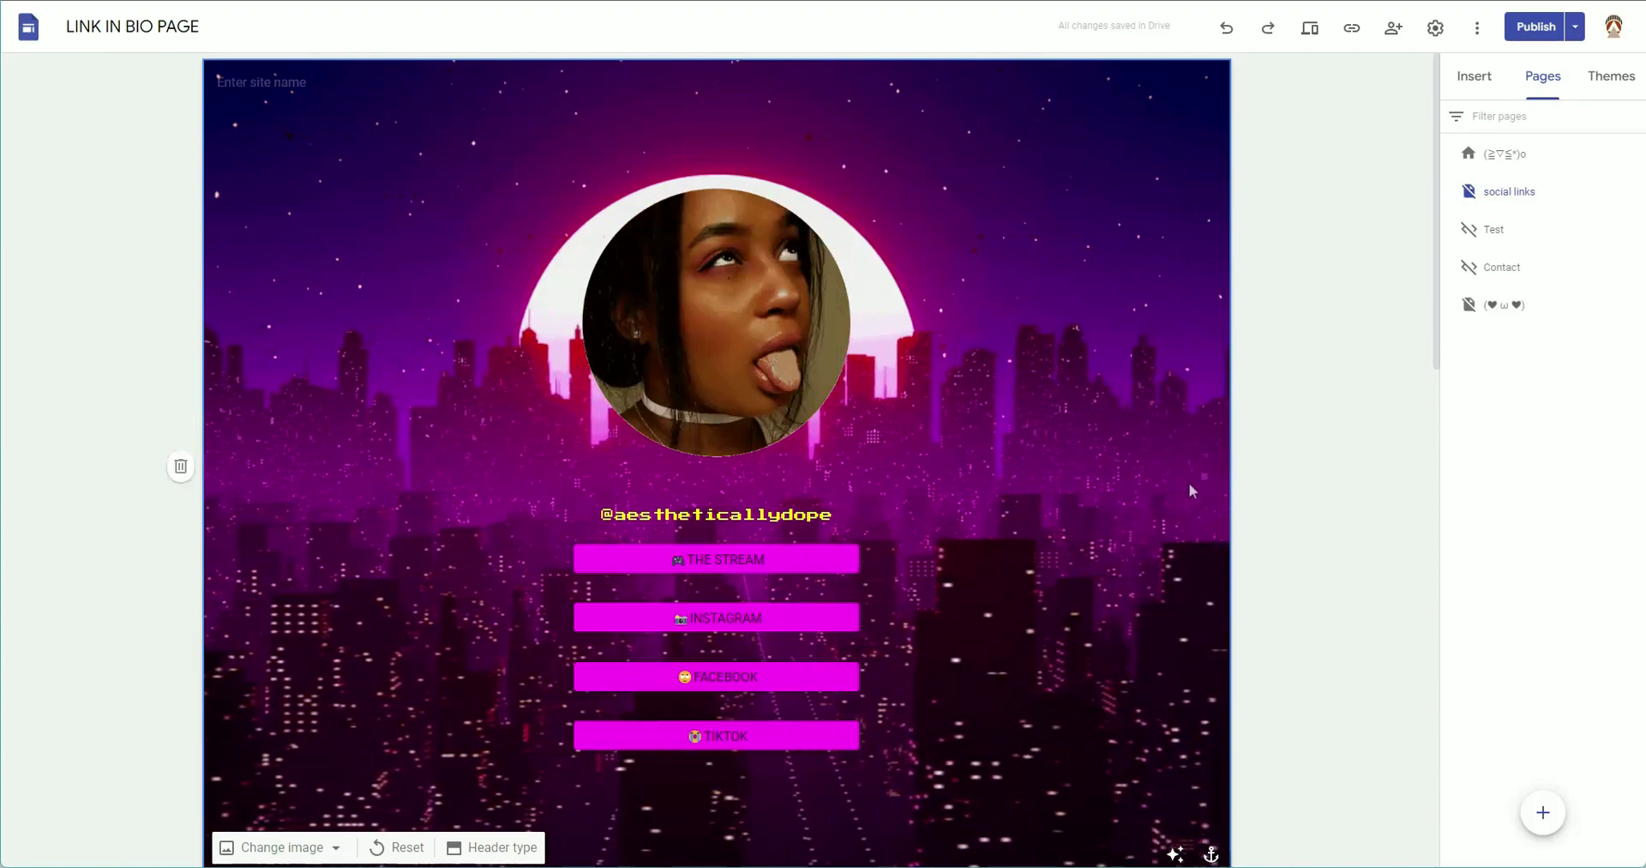
scroll(1183, 480, down, 2)
scroll(1175, 471, down, 1)
scroll(1174, 471, up, 3)
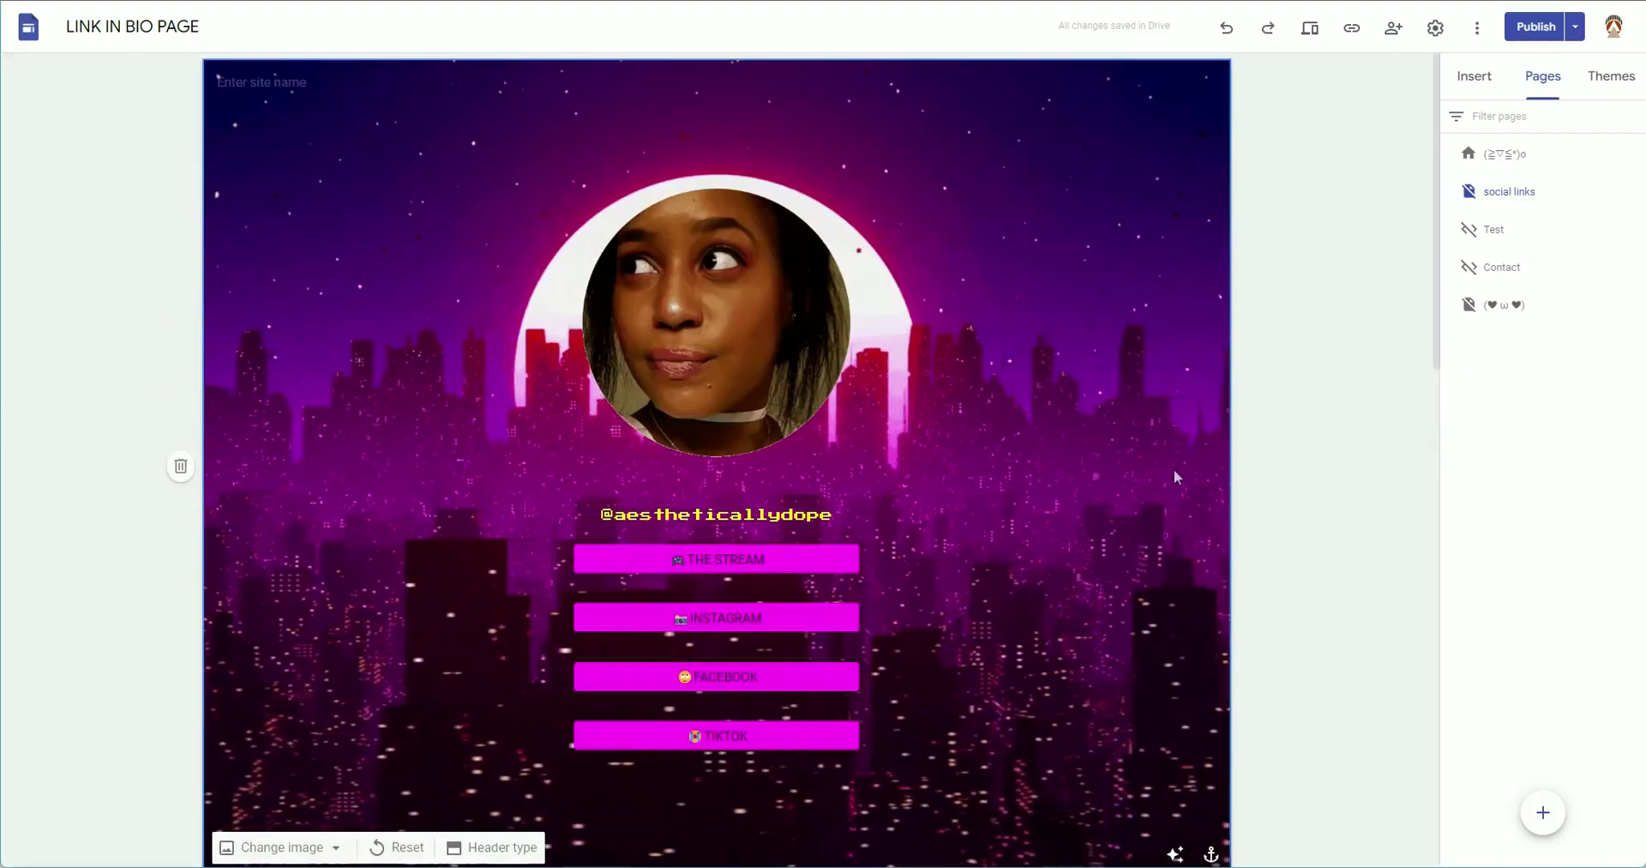
scroll(1175, 471, down, 4)
scroll(1175, 470, down, 4)
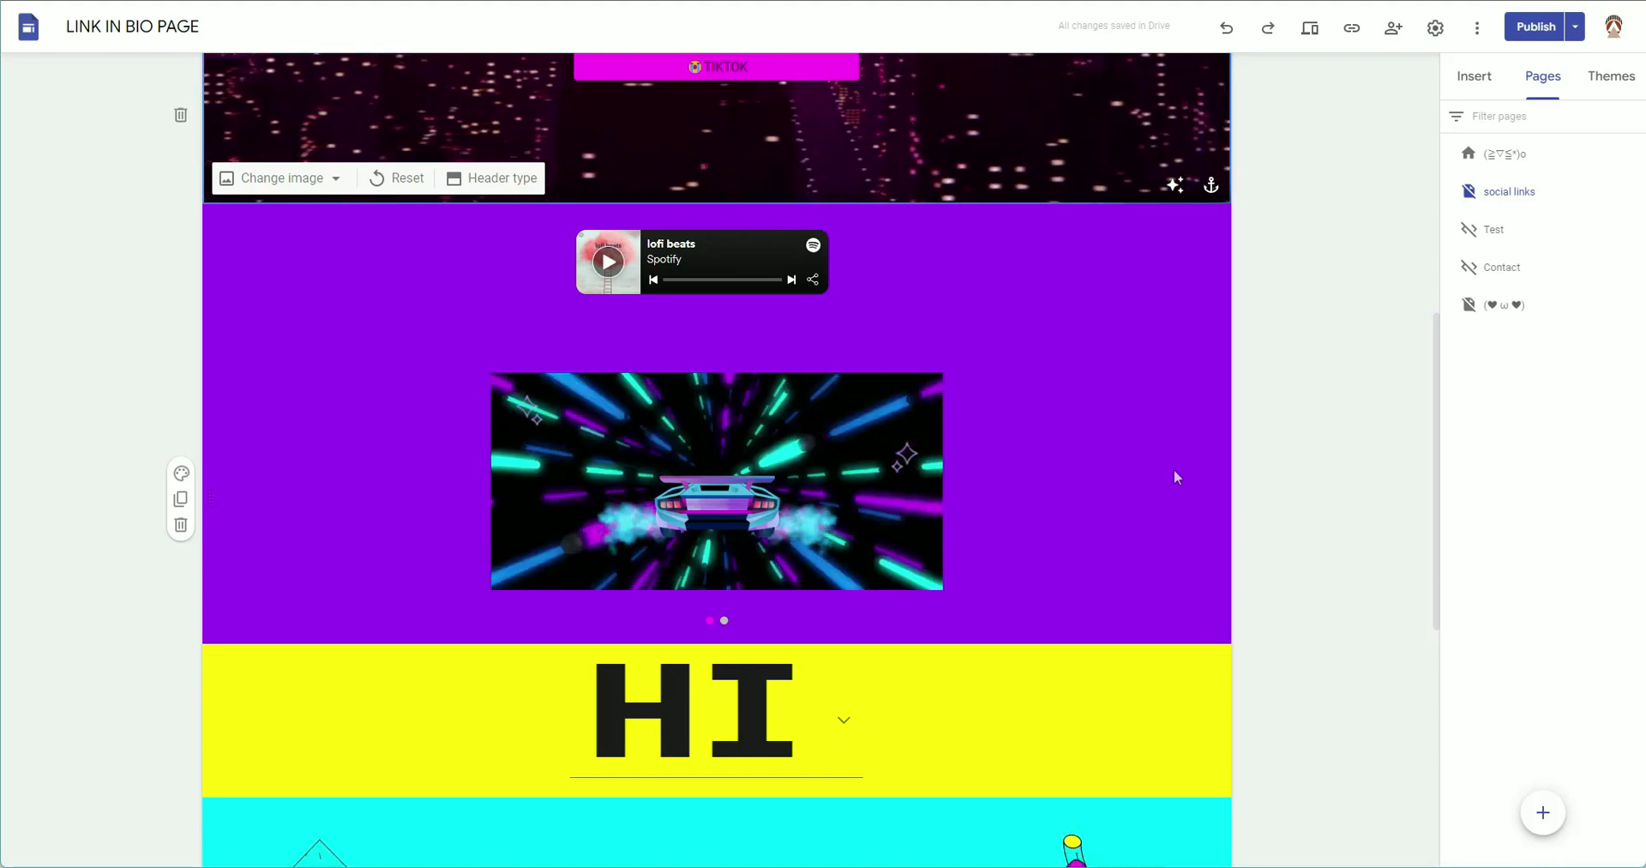
scroll(1174, 469, up, 2)
scroll(1175, 470, up, 2)
scroll(1174, 469, down, 2)
scroll(1175, 470, up, 2)
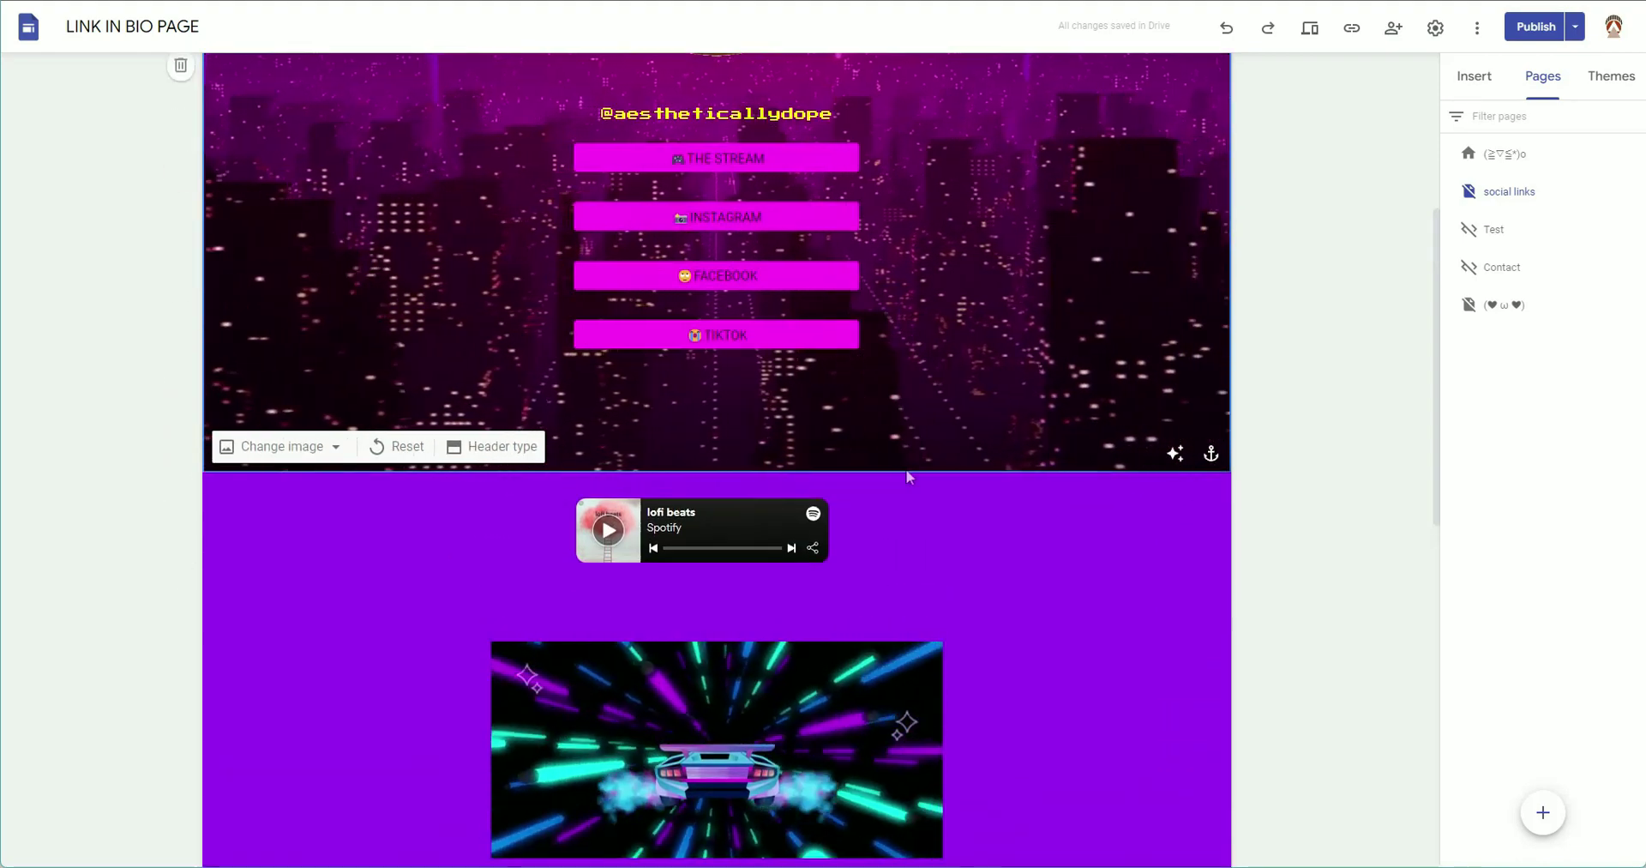
scroll(1095, 536, down, 10)
scroll(1294, 446, up, 15)
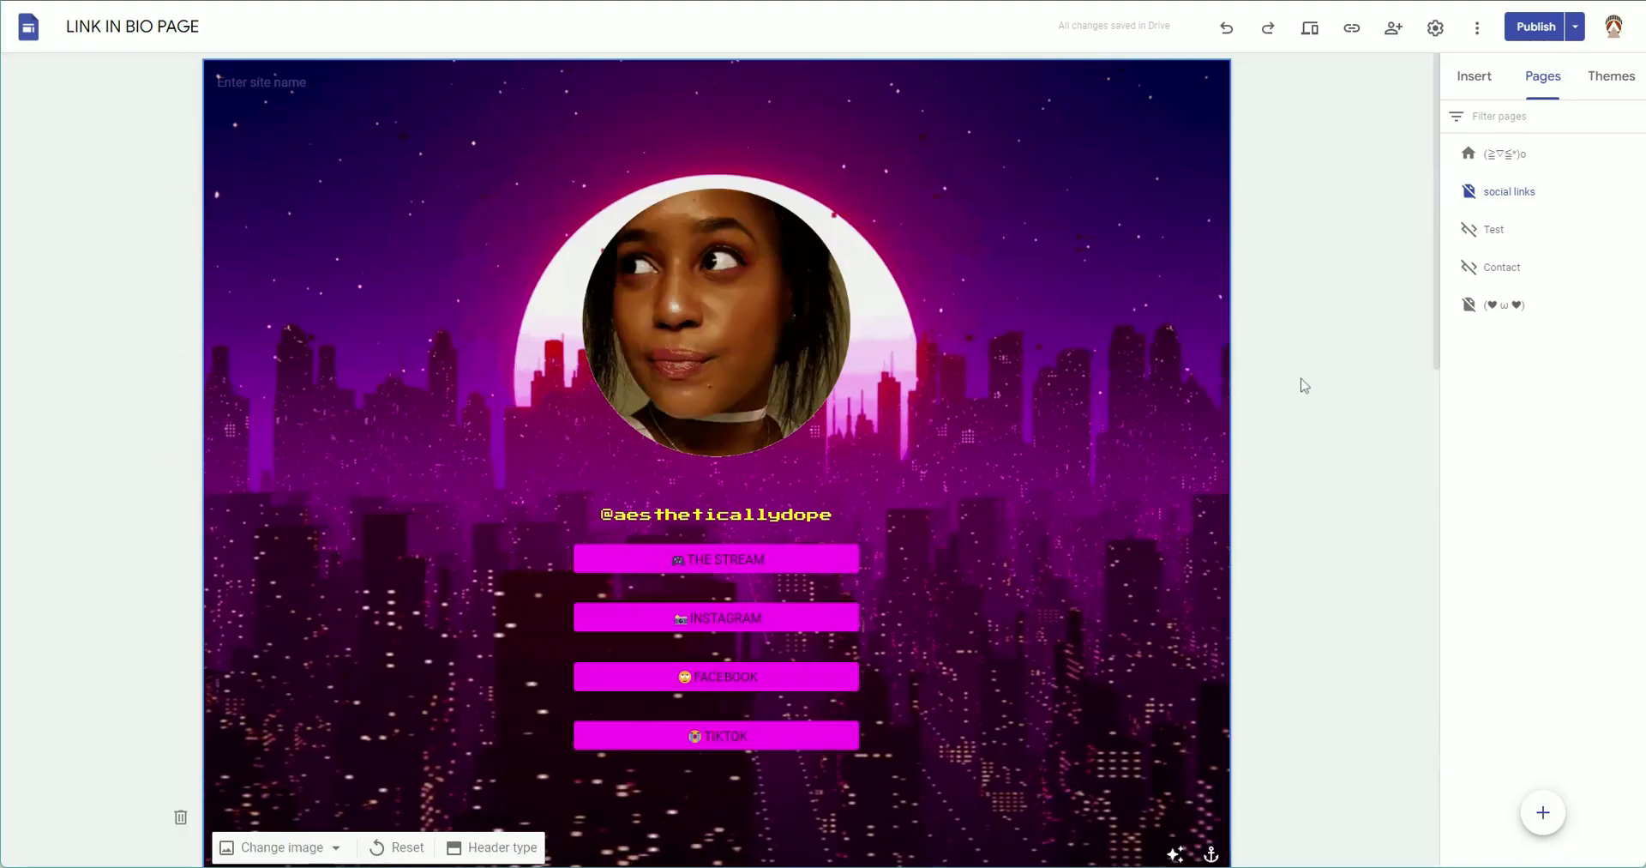